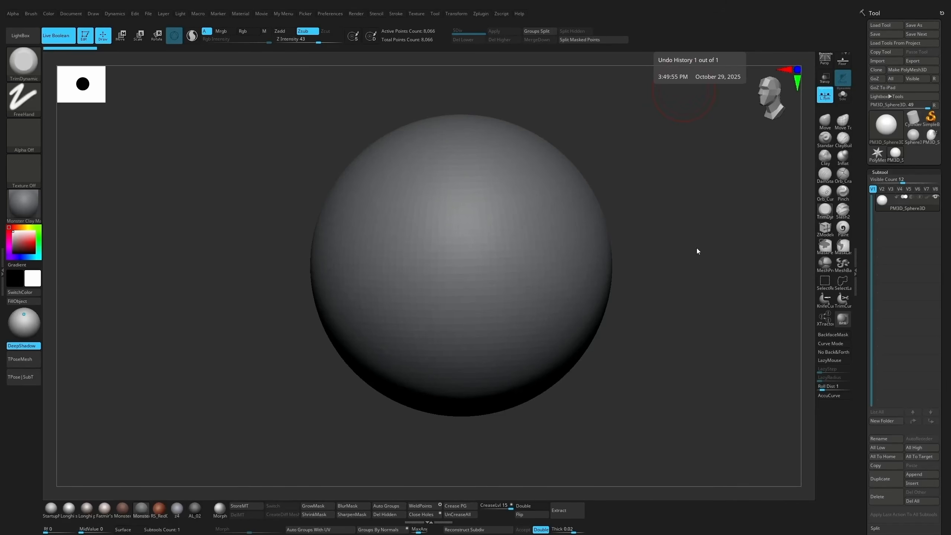
Narrow the sphere's sides with the Move brush to form an egg-shaped base for the head.
{"action": "left_click", "coordinate": [685, 233]}
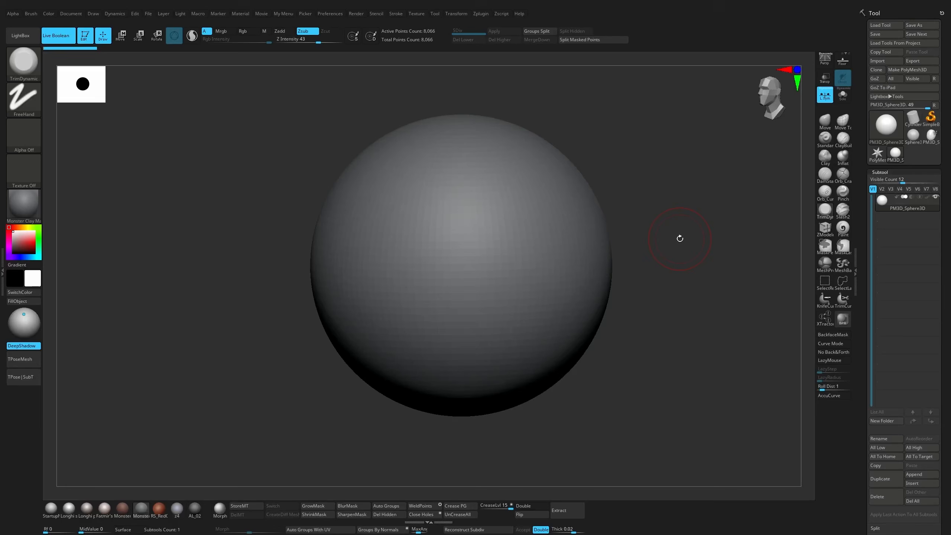
{"action": "mouse_move", "coordinate": [648, 225]}
{"action": "left_mouse_down"}
{"action": "mouse_move", "coordinate": [679, 217]}
{"action": "mouse_move", "coordinate": [643, 238]}
{"action": "left_mouse_up"}
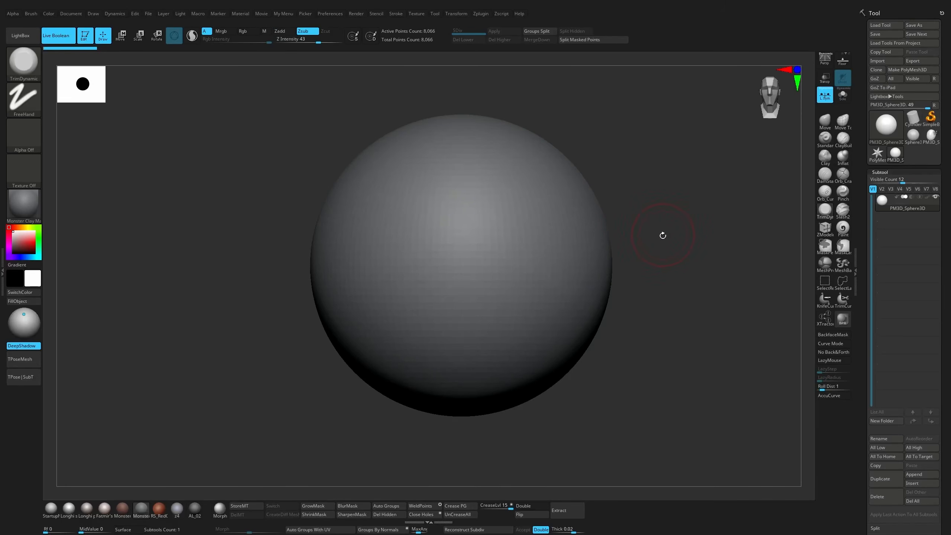
{"action": "mouse_move", "coordinate": [685, 236]}
{"action": "left_mouse_down", "text": "alt"}
{"action": "mouse_move", "coordinate": [685, 228]}
{"action": "mouse_move", "coordinate": [675, 246]}
{"action": "left_mouse_up", "text": "alt"}
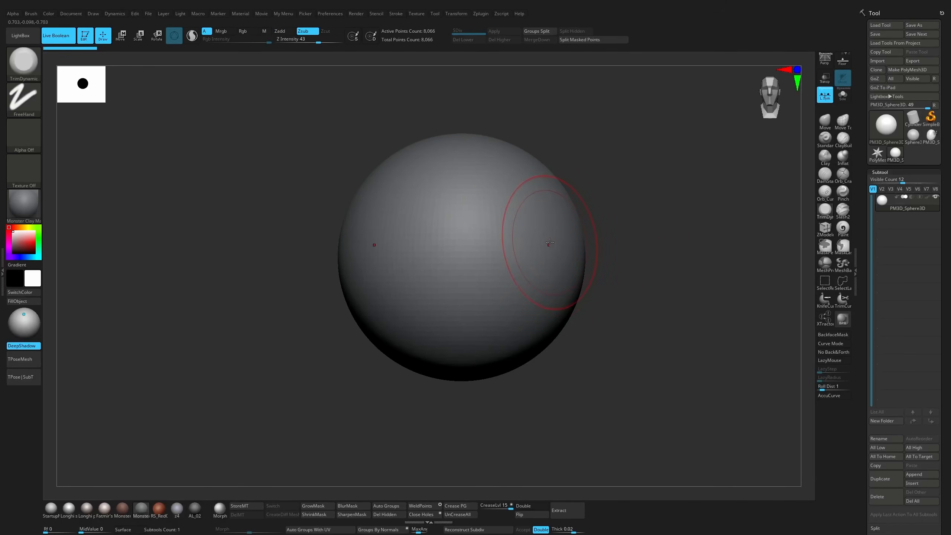
{"action": "key", "text": "b"}
{"action": "key", "text": "m"}
{"action": "key", "text": "v"}
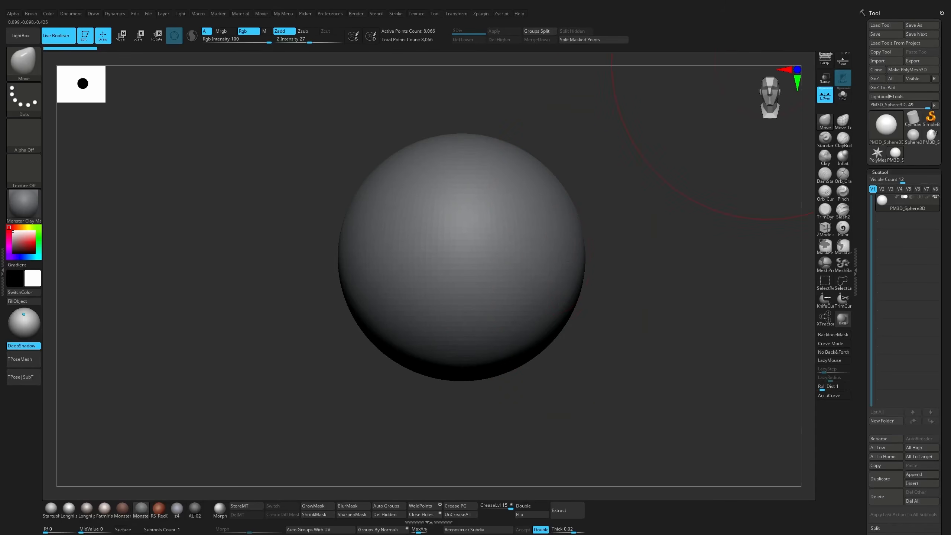
{"action": "left_click", "coordinate": [767, 62]}
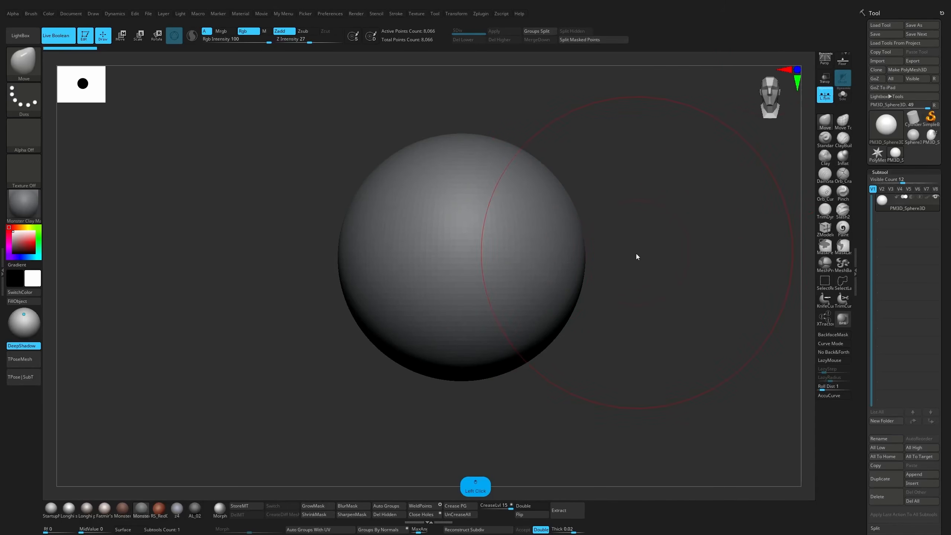
{"action": "mouse_move", "coordinate": [579, 255]}
{"action": "left_mouse_down"}
{"action": "mouse_move", "coordinate": [545, 267]}
{"action": "mouse_move", "coordinate": [556, 272]}
{"action": "mouse_move", "coordinate": [594, 250]}
{"action": "mouse_move", "coordinate": [563, 266]}
{"action": "mouse_move", "coordinate": [593, 252]}
{"action": "mouse_move", "coordinate": [573, 257]}
{"action": "mouse_move", "coordinate": [683, 313]}
{"action": "left_mouse_up"}
{"action": "left_click_drag", "start_coordinate": [683, 313], "coordinate": [661, 280], "text": "alt"}
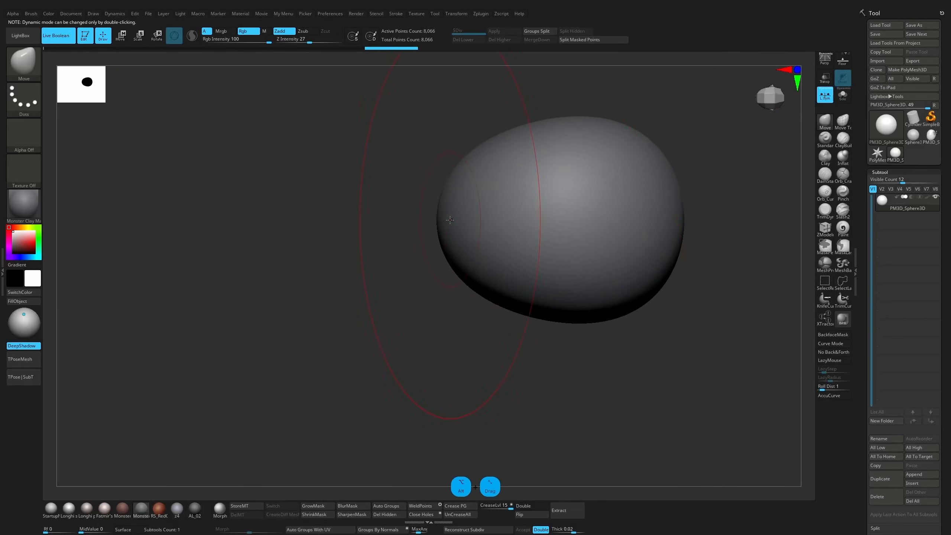
Shape the sphere into a rough head from all sides, narrowing the front view and tapering it toward the jaw.
{"action": "left_click_drag", "start_coordinate": [449, 219], "coordinate": [463, 221]}
{"action": "mouse_move", "coordinate": [461, 240]}
{"action": "right_mouse_down"}
{"action": "mouse_move", "coordinate": [480, 292]}
{"action": "mouse_move", "coordinate": [522, 293]}
{"action": "right_mouse_up"}
{"action": "left_click_drag", "start_coordinate": [467, 244], "coordinate": [480, 242]}
{"action": "mouse_move", "coordinate": [490, 311]}
{"action": "left_mouse_down"}
{"action": "mouse_move", "coordinate": [504, 306]}
{"action": "mouse_move", "coordinate": [503, 324]}
{"action": "mouse_move", "coordinate": [468, 299]}
{"action": "left_mouse_up"}
{"action": "left_click_drag", "start_coordinate": [467, 266], "coordinate": [473, 269]}
{"action": "left_click_drag", "start_coordinate": [661, 294], "coordinate": [591, 296]}
{"action": "left_click_drag", "start_coordinate": [548, 331], "coordinate": [543, 323]}
{"action": "mouse_move", "coordinate": [614, 348]}
{"action": "left_mouse_down", "text": "shift"}
{"action": "mouse_move", "coordinate": [653, 352]}
{"action": "mouse_move", "coordinate": [630, 315]}
{"action": "left_mouse_up", "text": "shift"}
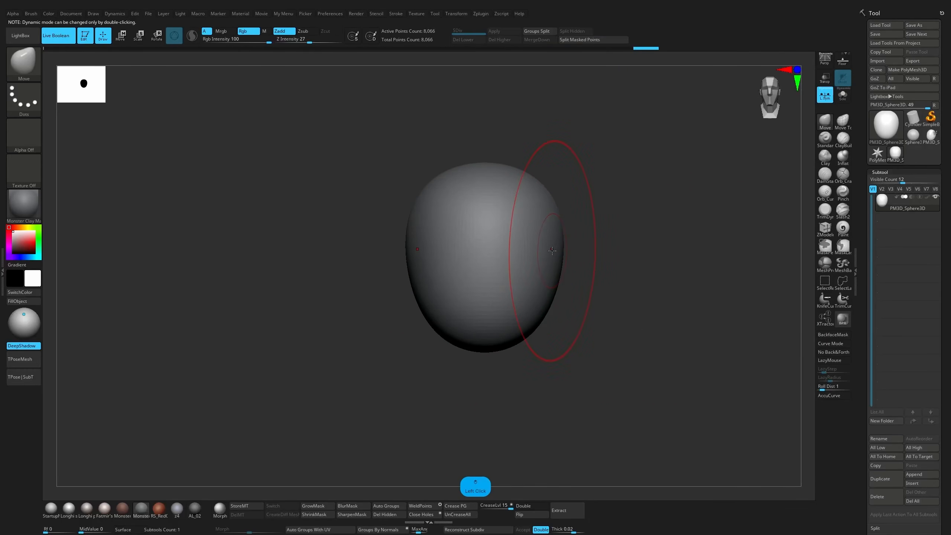
{"action": "left_click_drag", "start_coordinate": [582, 232], "coordinate": [500, 265]}
{"action": "mouse_move", "coordinate": [692, 278]}
{"action": "left_mouse_down", "text": "alt"}
{"action": "mouse_move", "coordinate": [603, 267]}
{"action": "mouse_move", "coordinate": [549, 246]}
{"action": "left_mouse_up", "text": "alt"}
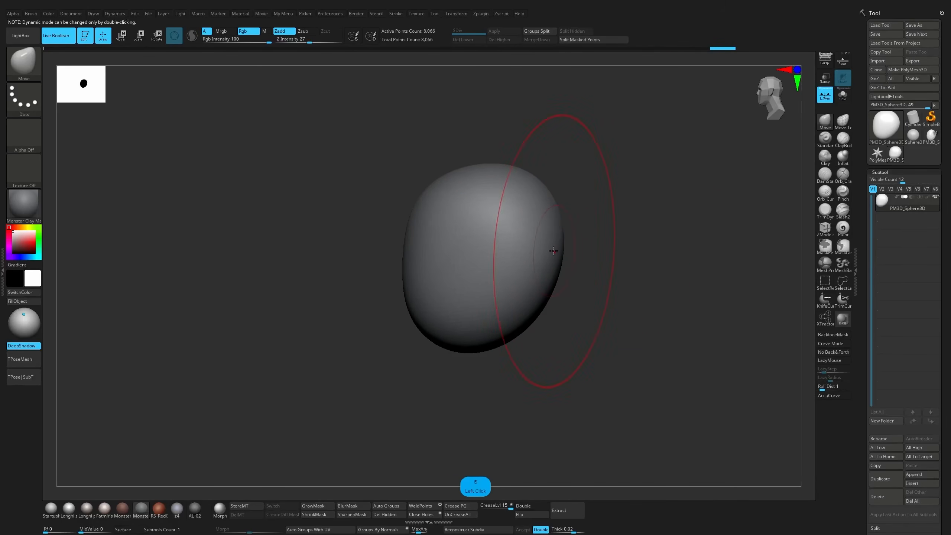
{"action": "mouse_move", "coordinate": [599, 302]}
{"action": "left_mouse_down"}
{"action": "mouse_move", "coordinate": [559, 299]}
{"action": "mouse_move", "coordinate": [647, 330]}
{"action": "left_mouse_up"}
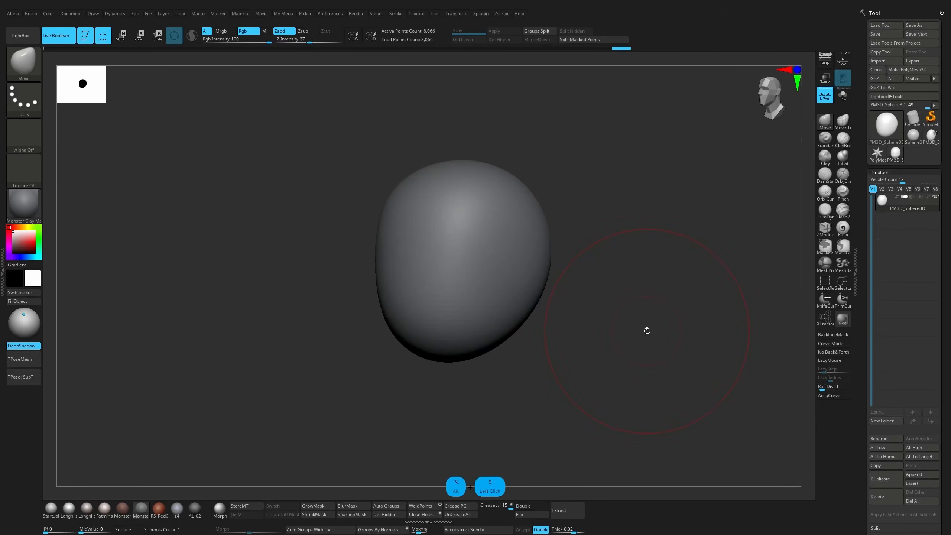
Insert a Cube3D subtool and move it to the lower back of the head in side view.
{"action": "left_click", "coordinate": [912, 483]}
{"action": "left_click", "coordinate": [593, 412]}
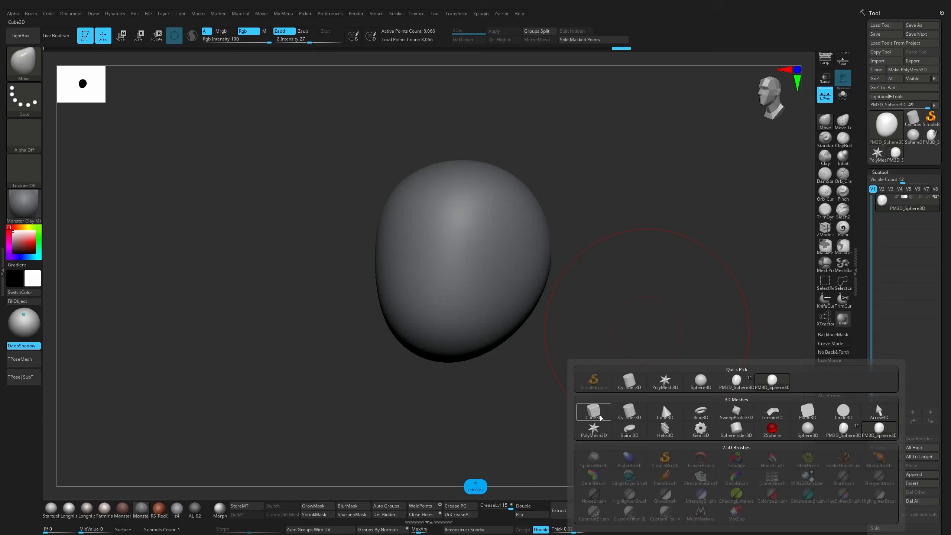
{"action": "key", "text": "w"}
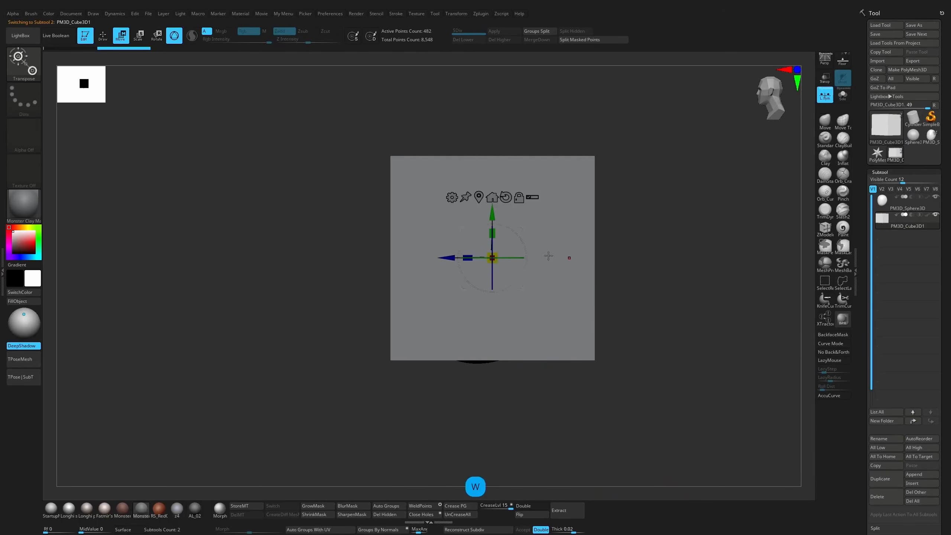
{"action": "left_click_drag", "start_coordinate": [522, 225], "coordinate": [588, 309]}
{"action": "left_click_drag", "start_coordinate": [724, 285], "coordinate": [699, 293]}
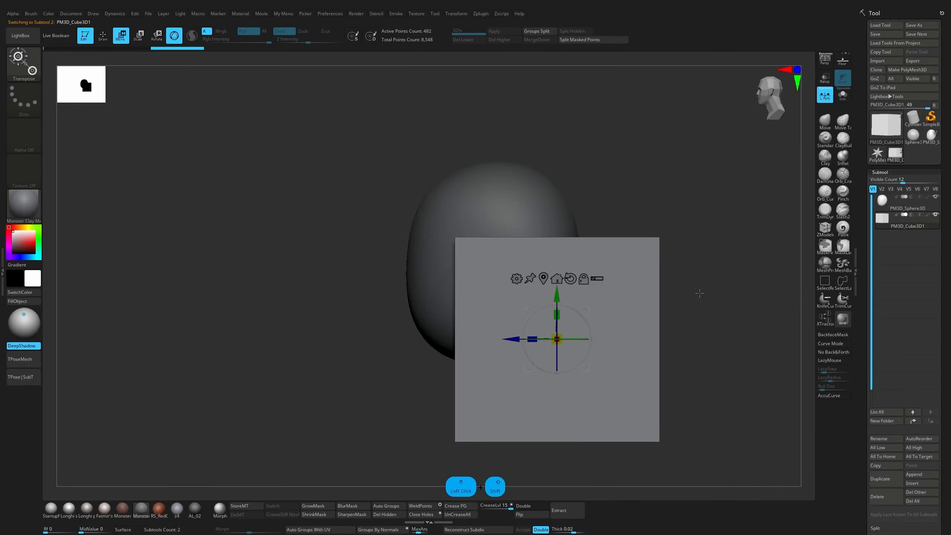
Turn on Live Boolean and set the cube to subtract from the head.
{"action": "left_click", "coordinate": [60, 37]}
{"action": "mouse_move", "coordinate": [911, 217]}
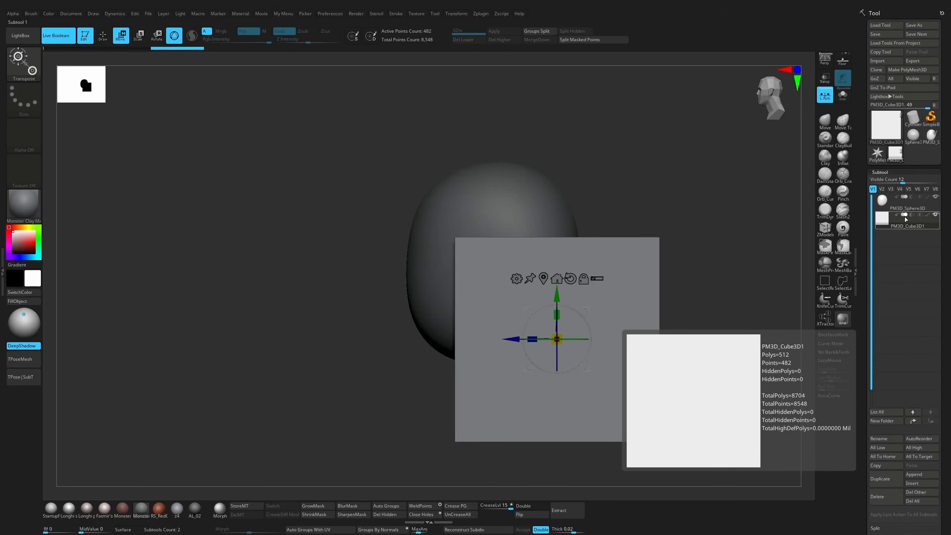
{"action": "left_click", "coordinate": [912, 215]}
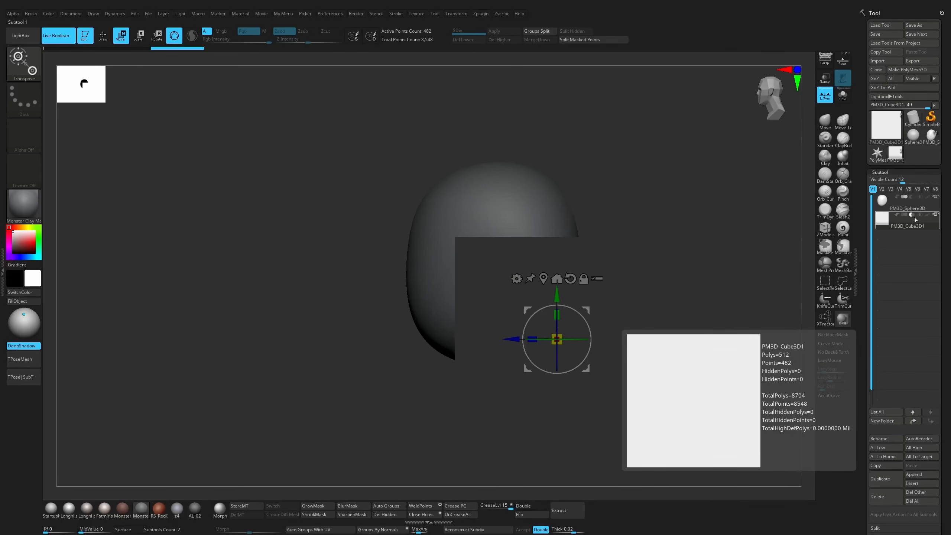
Preview the cube as an intersection with the head, and return it to subtraction.
{"action": "left_click", "coordinate": [920, 216]}
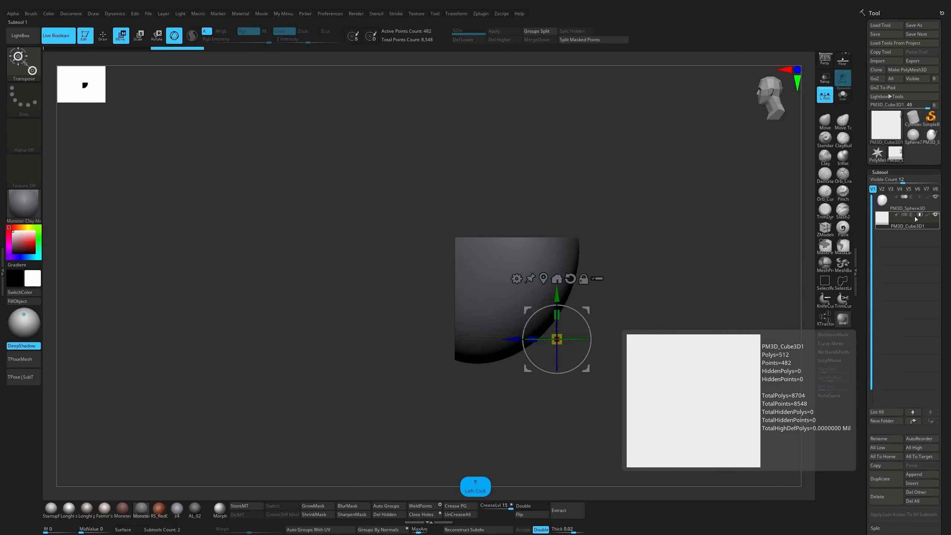
{"action": "left_click_drag", "start_coordinate": [720, 267], "coordinate": [802, 233]}
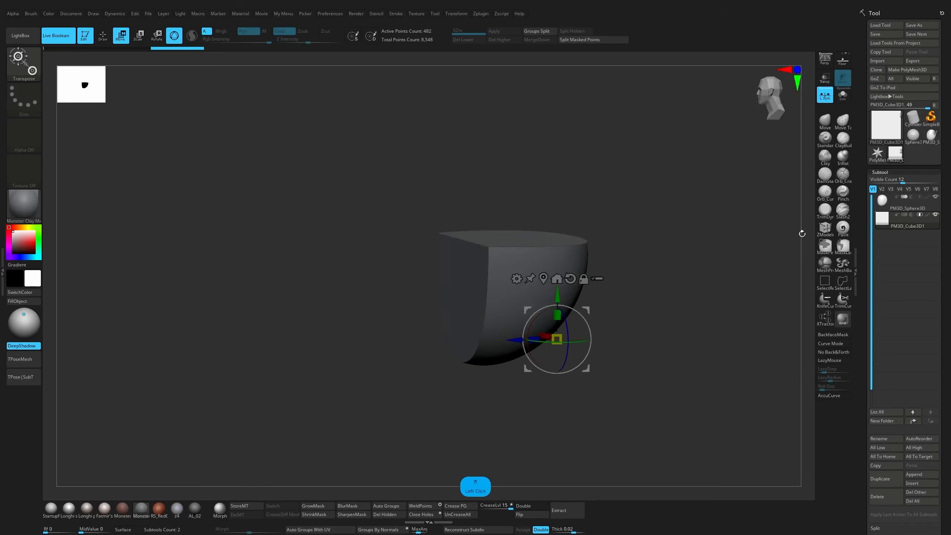
{"action": "left_click", "coordinate": [911, 214]}
{"action": "left_click_drag", "start_coordinate": [679, 266], "coordinate": [658, 275], "text": "shift"}
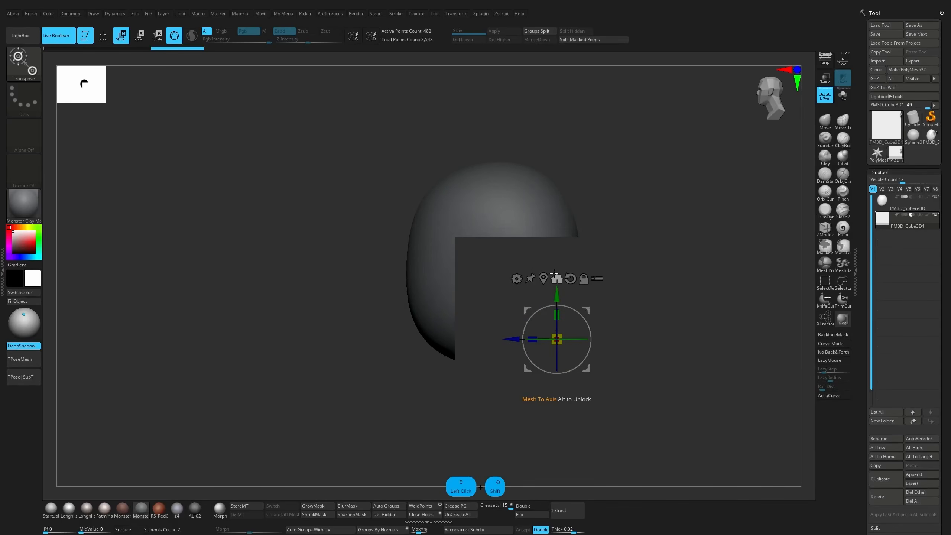
Select the head subtool and refine its face side with the Move brush and smoothing.
{"action": "left_click", "coordinate": [434, 281], "text": "alt"}
{"action": "key", "text": "q"}
{"action": "key", "text": "s"}
{"action": "left_click_drag", "start_coordinate": [423, 293], "coordinate": [429, 293]}
{"action": "mouse_move", "coordinate": [421, 319]}
{"action": "left_mouse_down"}
{"action": "mouse_move", "coordinate": [420, 290]}
{"action": "mouse_move", "coordinate": [391, 263]}
{"action": "mouse_move", "coordinate": [404, 234]}
{"action": "left_mouse_up"}
{"action": "left_click_drag", "start_coordinate": [400, 262], "coordinate": [408, 327], "text": "shift"}
{"action": "left_click_drag", "start_coordinate": [697, 243], "coordinate": [750, 237]}
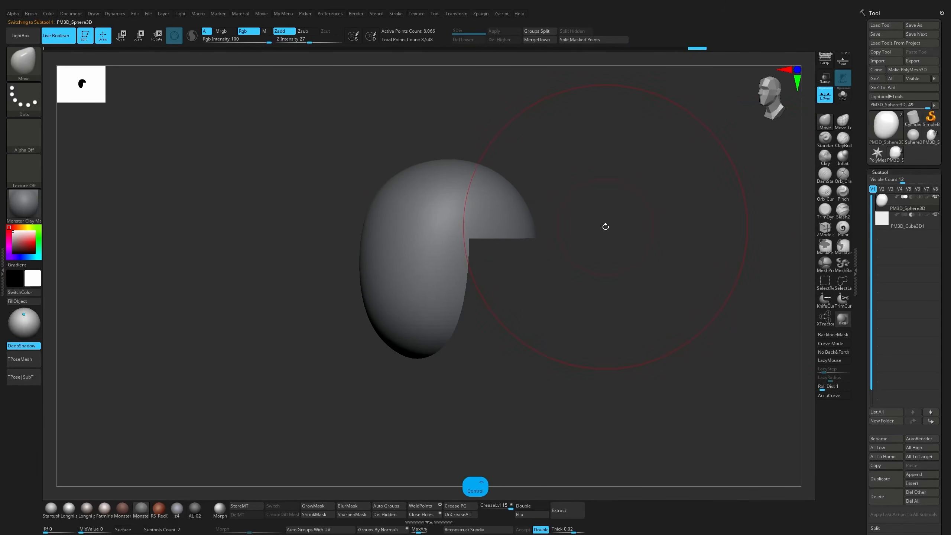
DynaMesh the head at a resolution of 128.
{"action": "key", "text": "shift+f"}
{"action": "key", "text": "shift+f"}
{"action": "key", "text": "alt+x"}
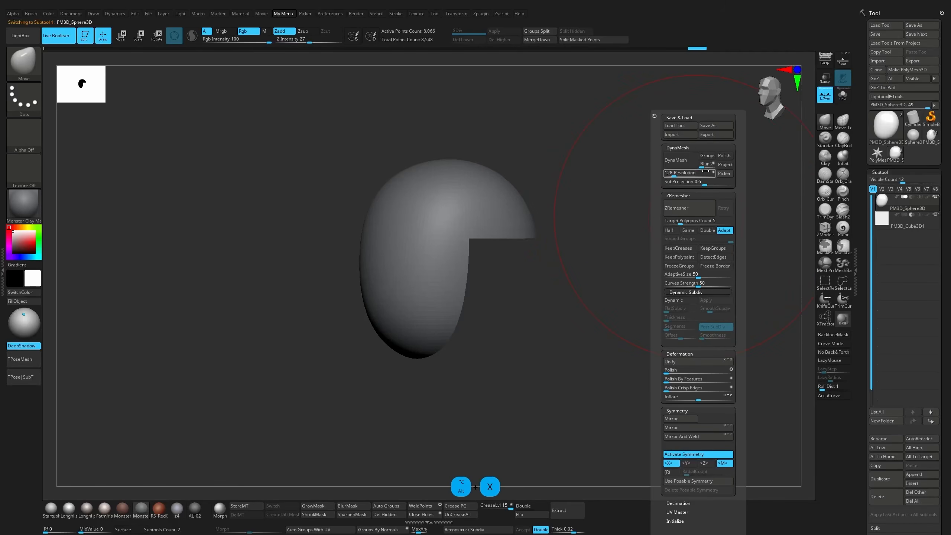
{"action": "left_click", "coordinate": [685, 164]}
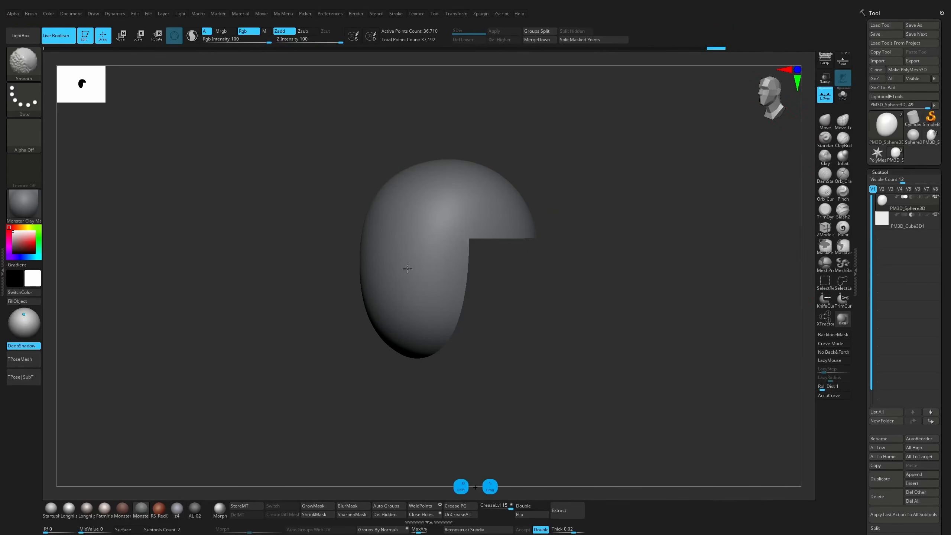
Smooth the head's surface, isolating it with Solo and showing all subtools again.
{"action": "mouse_move", "coordinate": [561, 196]}
{"action": "left_mouse_down", "text": "shift"}
{"action": "mouse_move", "coordinate": [703, 182]}
{"action": "mouse_move", "coordinate": [634, 232]}
{"action": "left_mouse_up", "text": "shift"}
{"action": "left_click", "coordinate": [704, 182]}
{"action": "key", "text": "s"}
{"action": "left_click_drag", "start_coordinate": [589, 272], "coordinate": [554, 272]}
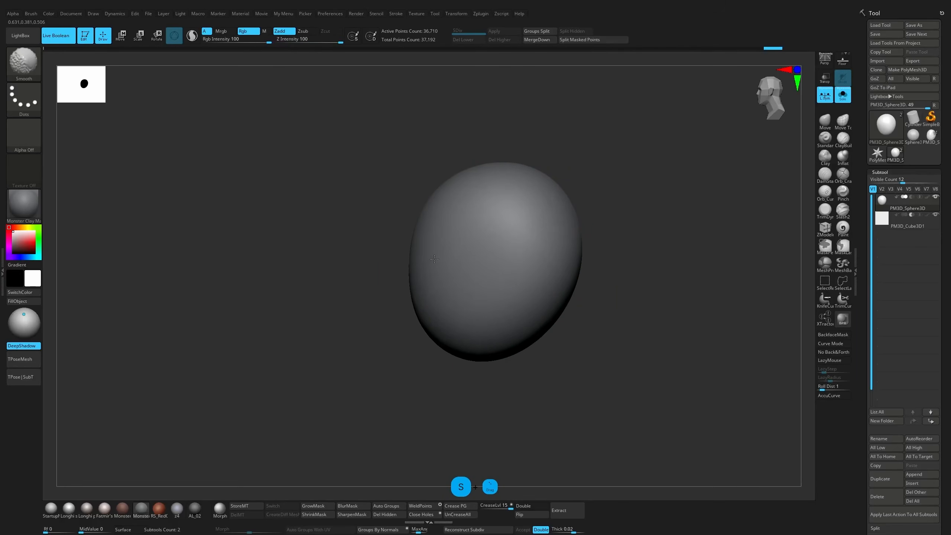
{"action": "key", "text": "s"}
{"action": "left_click", "coordinate": [576, 230]}
{"action": "left_click", "coordinate": [681, 217]}
Narrow the subtracting cube and tilt it so it cuts a slanted neck slot into the head's underside.
{"action": "left_click", "coordinate": [917, 226]}
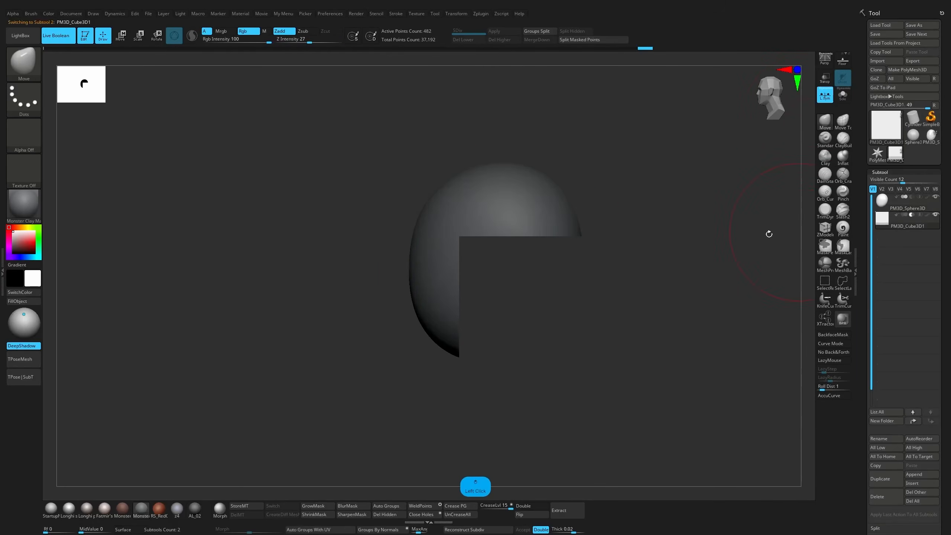
{"action": "left_click_drag", "start_coordinate": [647, 233], "coordinate": [644, 226], "text": "alt"}
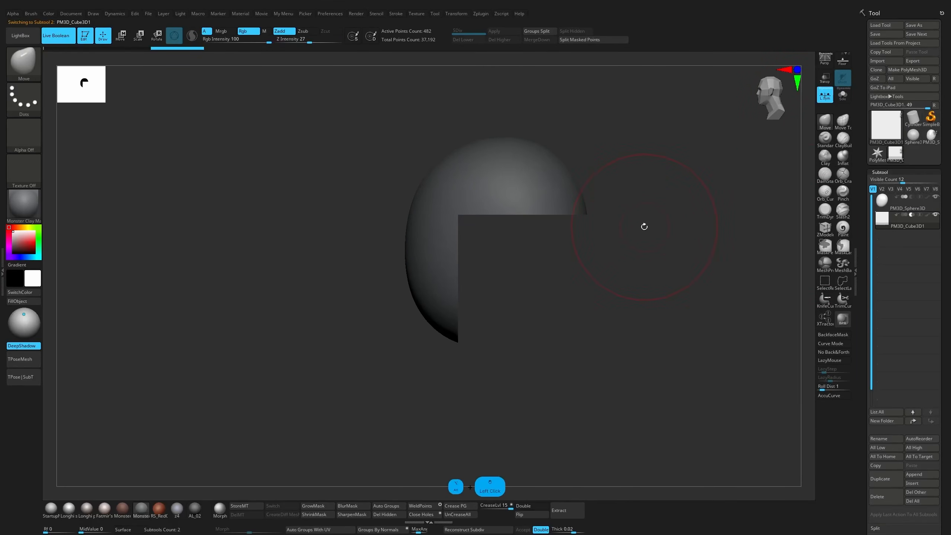
{"action": "key", "text": "s"}
{"action": "left_click", "coordinate": [639, 236]}
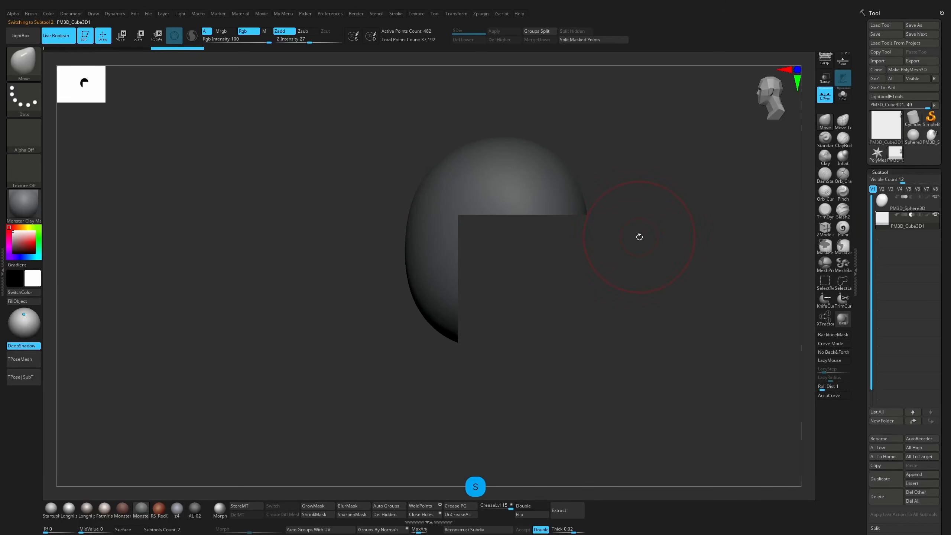
{"action": "left_click_drag", "start_coordinate": [644, 238], "coordinate": [647, 228], "text": "alt"}
{"action": "key", "text": "w"}
{"action": "left_click_drag", "start_coordinate": [593, 281], "coordinate": [505, 322]}
{"action": "key", "text": "ctrl+z"}
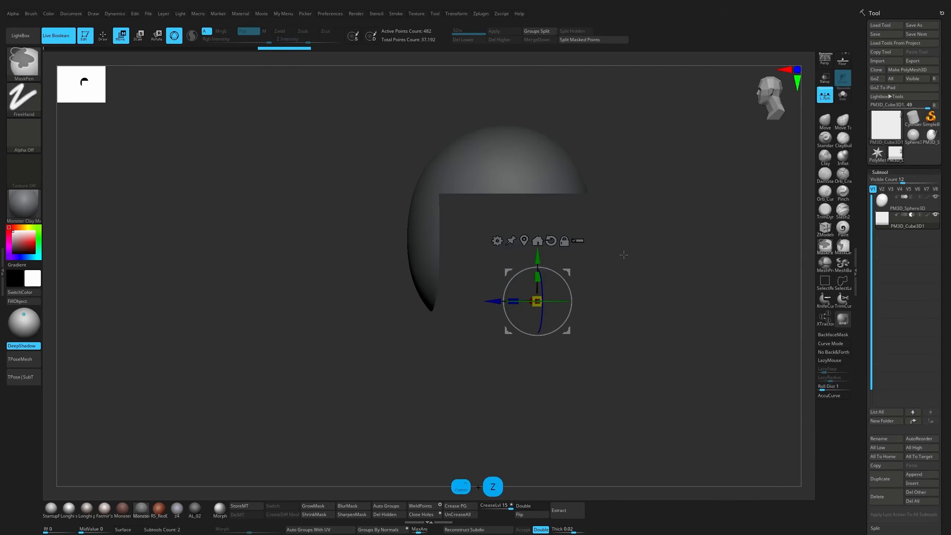
{"action": "left_click", "coordinate": [614, 268], "text": "shift"}
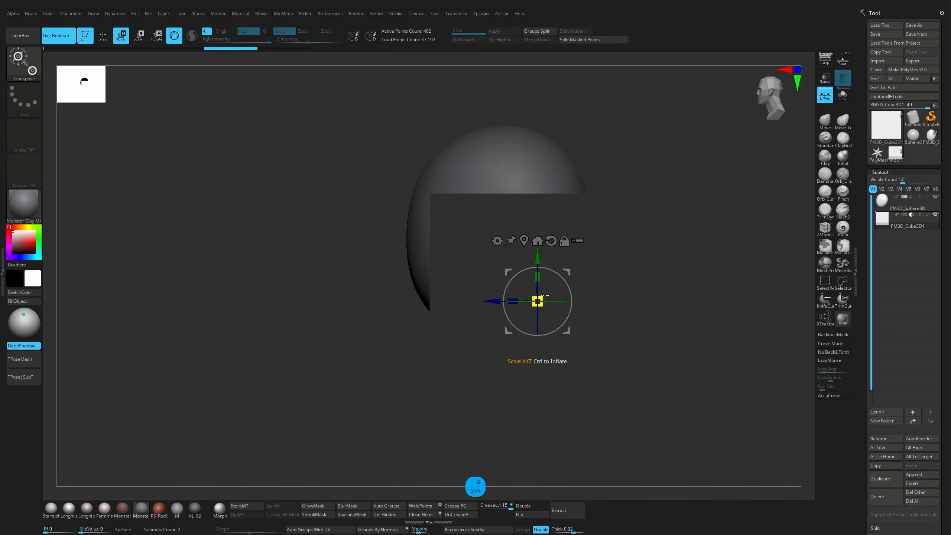
{"action": "mouse_move", "coordinate": [517, 295]}
{"action": "left_mouse_down"}
{"action": "mouse_move", "coordinate": [606, 280]}
{"action": "mouse_move", "coordinate": [525, 276]}
{"action": "mouse_move", "coordinate": [531, 316]}
{"action": "mouse_move", "coordinate": [506, 273]}
{"action": "mouse_move", "coordinate": [564, 265]}
{"action": "mouse_move", "coordinate": [567, 280]}
{"action": "mouse_move", "coordinate": [567, 270]}
{"action": "left_mouse_up"}
{"action": "key", "text": "q"}
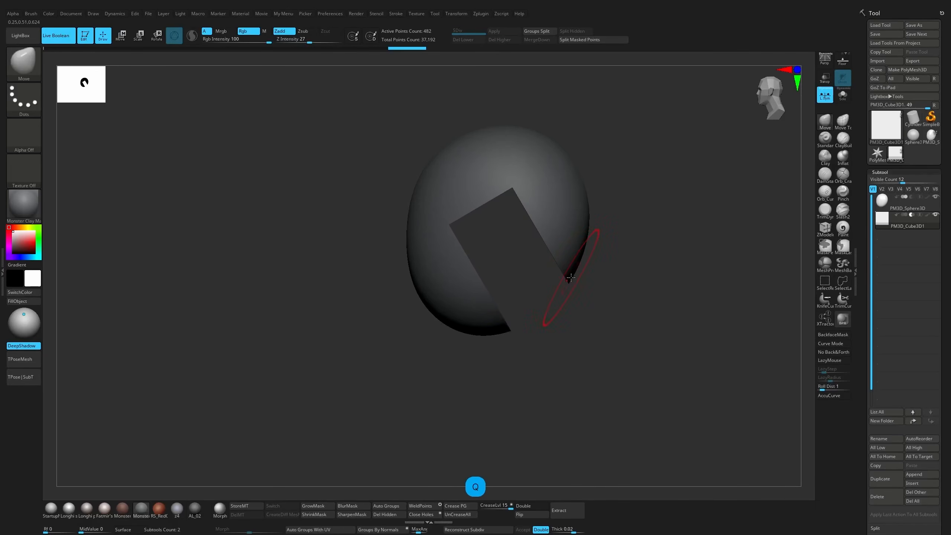
Duplicate the neck cube with the copy hidden, and move the original cutter slightly down and toward the back.
{"action": "key", "text": "ctrl+shift+d"}
{"action": "left_click", "coordinate": [928, 233]}
{"action": "left_click", "coordinate": [913, 222]}
{"action": "key", "text": "w"}
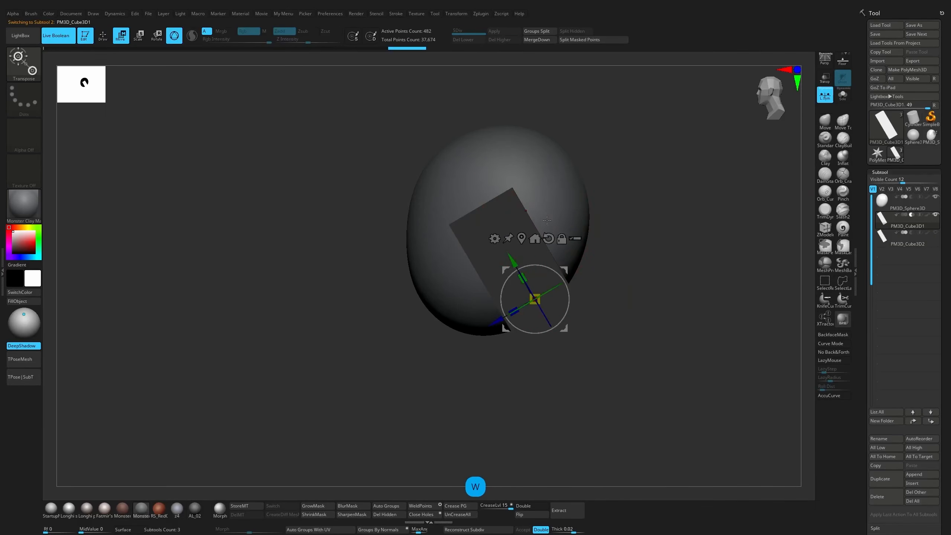
{"action": "left_click_drag", "start_coordinate": [568, 265], "coordinate": [572, 274]}
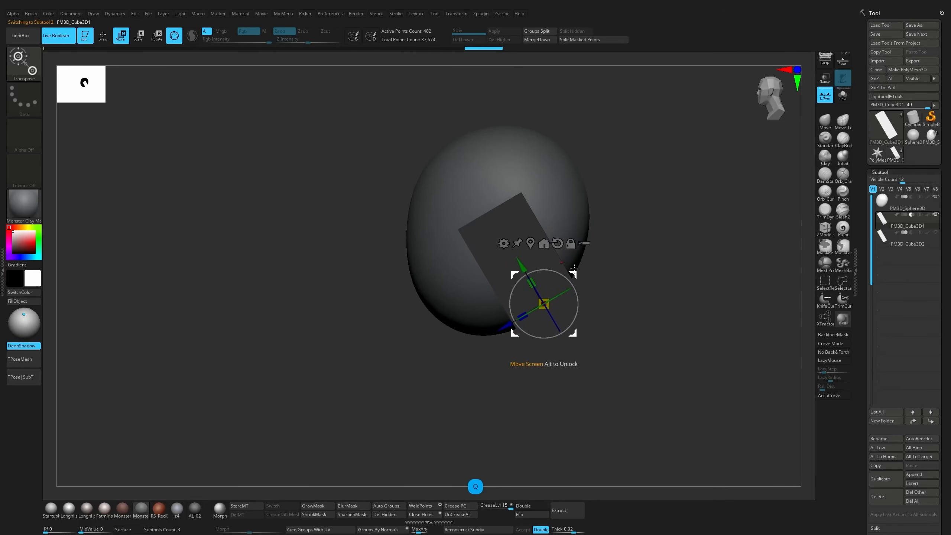
{"action": "key", "text": "q"}
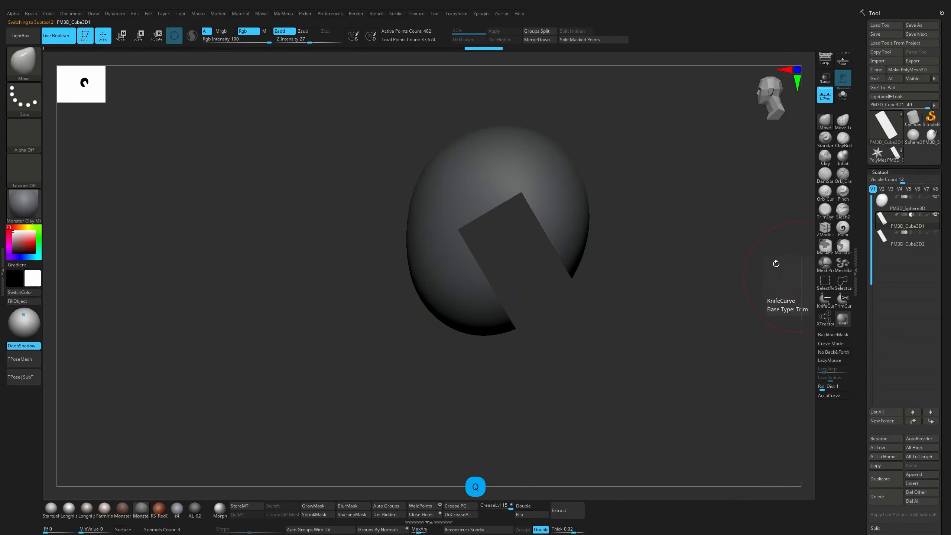
Slice off the cutter's front and top corners with the KnifeCurve brush, and show the hidden cube copy.
{"action": "key", "text": "ctrl+shift"}
{"action": "left_click", "coordinate": [27, 68], "text": "ctrl+shift"}
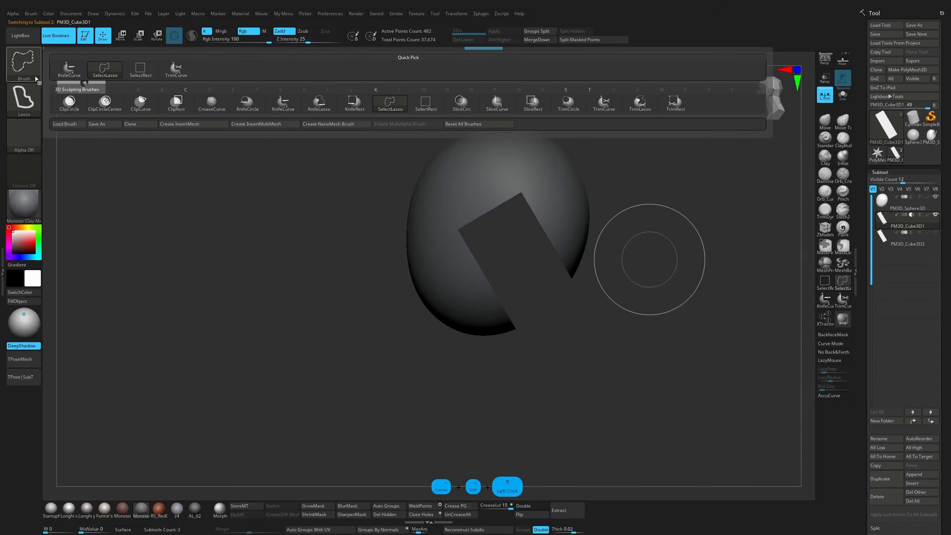
{"action": "left_click", "coordinate": [285, 109]}
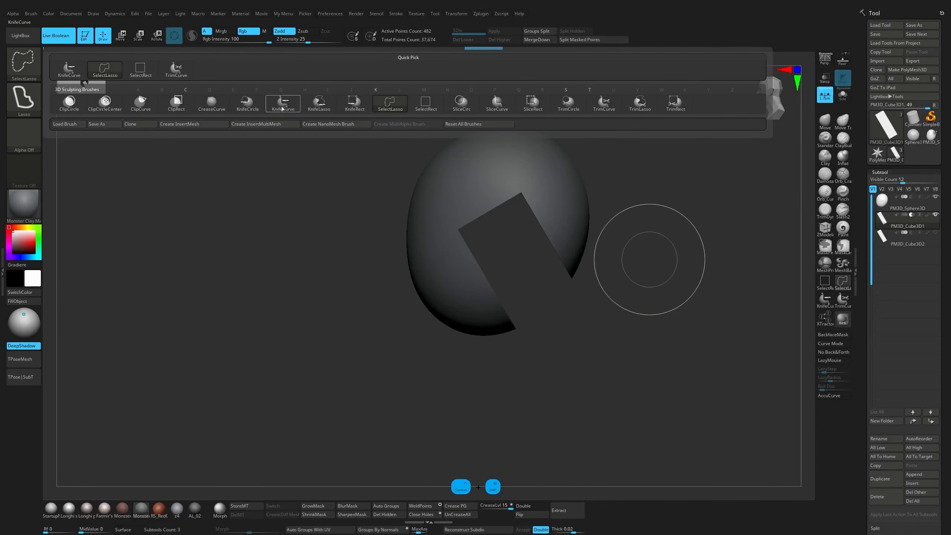
{"action": "mouse_move", "coordinate": [455, 365]}
{"action": "left_mouse_down", "text": "ctrl+shift"}
{"action": "mouse_move", "coordinate": [457, 212]}
{"action": "mouse_move", "coordinate": [488, 134]}
{"action": "mouse_move", "coordinate": [502, 142]}
{"action": "mouse_move", "coordinate": [497, 153]}
{"action": "left_mouse_up", "text": "ctrl+shift"}
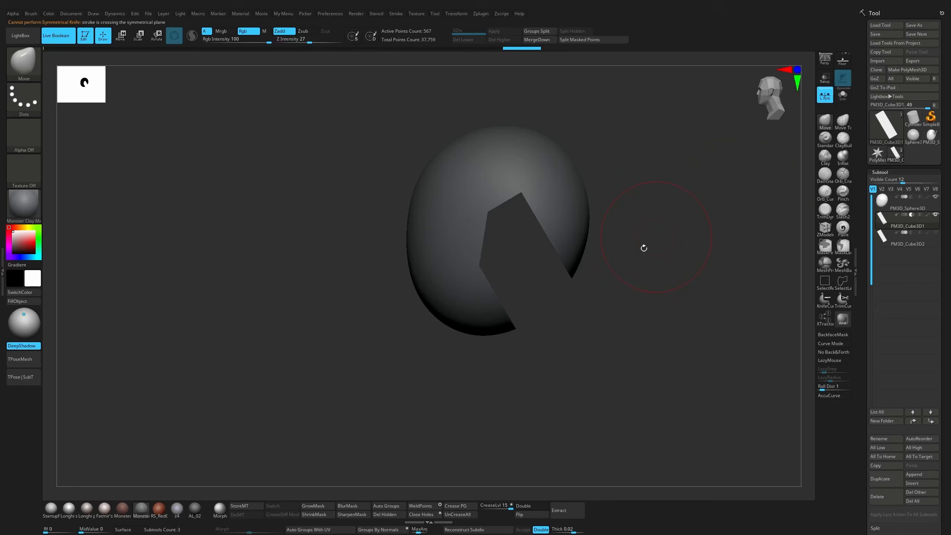
{"action": "mouse_move", "coordinate": [487, 185]}
{"action": "left_mouse_down", "text": "ctrl+shift"}
{"action": "mouse_move", "coordinate": [583, 208]}
{"action": "mouse_move", "coordinate": [622, 232]}
{"action": "left_mouse_up", "text": "ctrl+shift"}
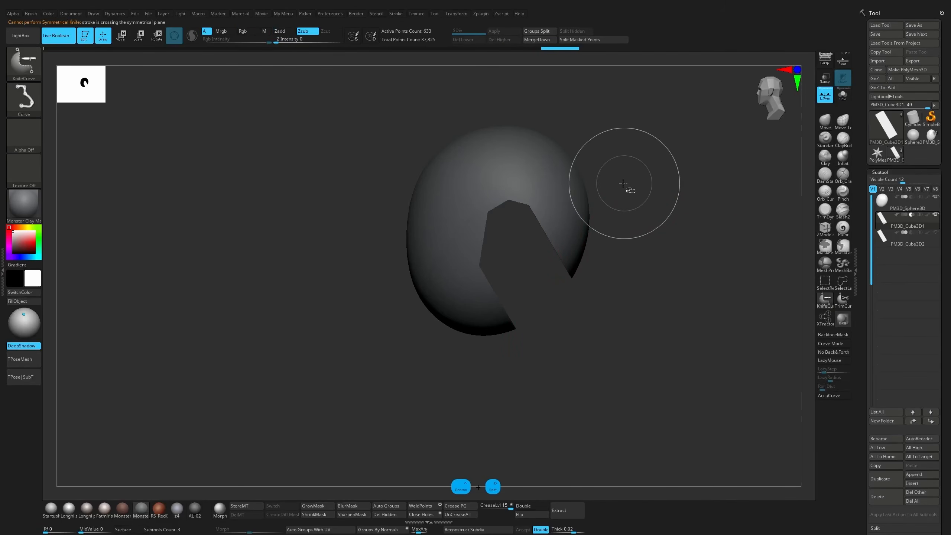
{"action": "left_click", "coordinate": [935, 232]}
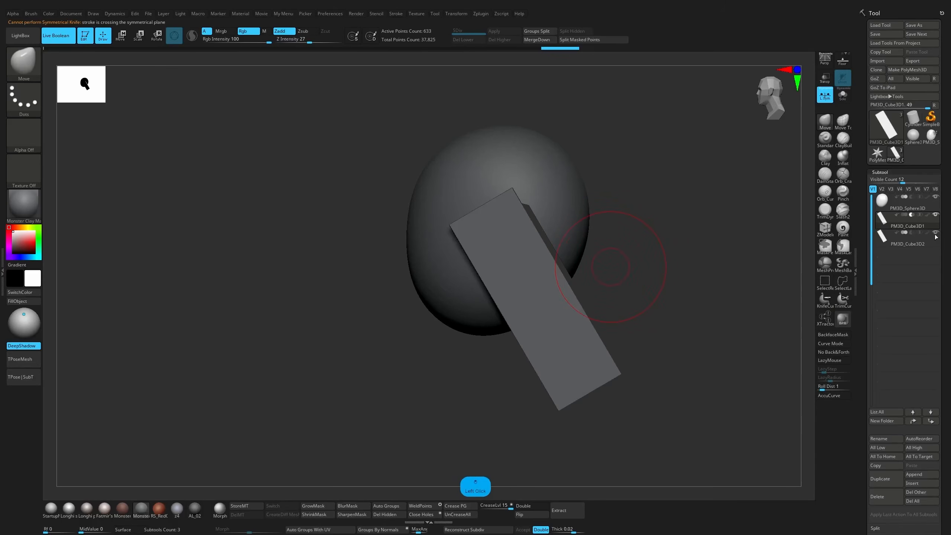
Move the uncut neck cube to trim the skull's underside behind the neck slot, and set it to subtract.
{"action": "left_click", "coordinate": [913, 240]}
{"action": "key", "text": "w"}
{"action": "left_click_drag", "start_coordinate": [564, 270], "coordinate": [550, 362]}
{"action": "left_click", "coordinate": [911, 232]}
Set a widened duplicate of the cube to subtract and position it to trim the head's underside in front of the neck slot.
{"action": "left_click", "coordinate": [911, 251]}
{"action": "left_click_drag", "start_coordinate": [498, 403], "coordinate": [461, 433]}
{"action": "left_click_drag", "start_coordinate": [556, 358], "coordinate": [532, 315]}
{"action": "mouse_move", "coordinate": [588, 300]}
{"action": "left_mouse_down"}
{"action": "mouse_move", "coordinate": [602, 291]}
{"action": "mouse_move", "coordinate": [590, 298]}
{"action": "left_mouse_up"}
Check the cut underside of the head with the neck slot cutter hidden and shown.
{"action": "mouse_move", "coordinate": [913, 230]}
{"action": "left_click", "coordinate": [935, 217]}
{"action": "left_click", "coordinate": [935, 216]}
{"action": "left_click_drag", "start_coordinate": [649, 294], "coordinate": [667, 293]}
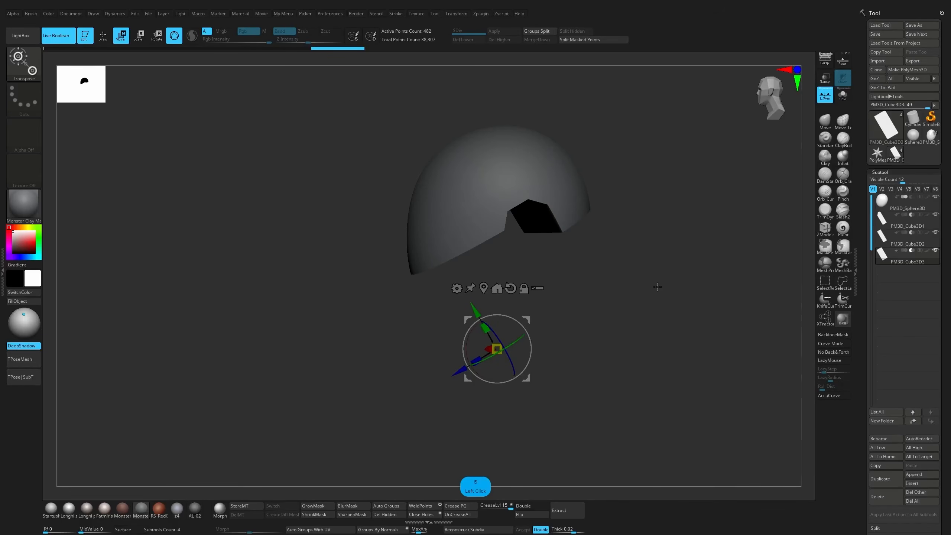
{"action": "left_click_drag", "start_coordinate": [665, 288], "coordinate": [679, 289]}
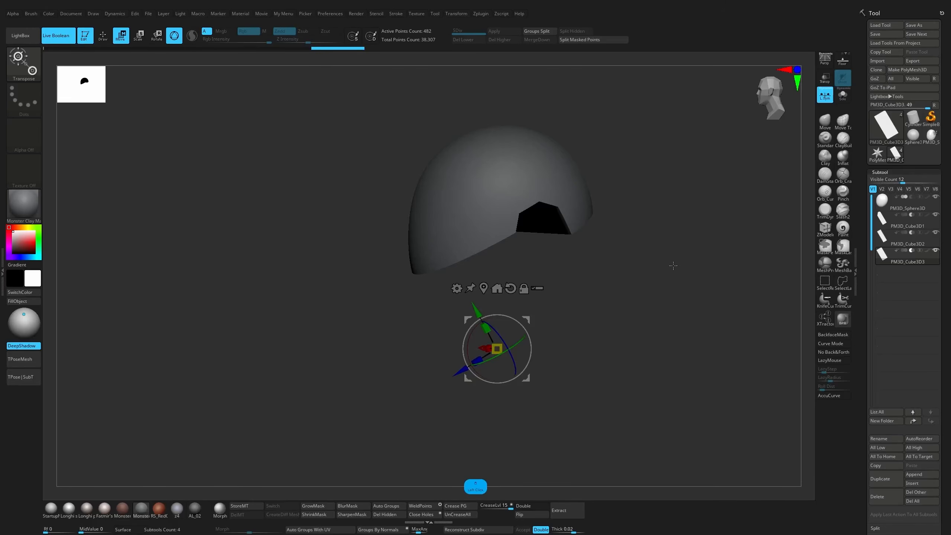
{"action": "left_click_drag", "start_coordinate": [673, 265], "coordinate": [677, 266], "text": "shift"}
Widen the neck slot toward the face by masking the rear part of its cutter and moving the unmasked front part forward.
{"action": "key", "text": "shift+f"}
{"action": "left_click", "coordinate": [901, 241]}
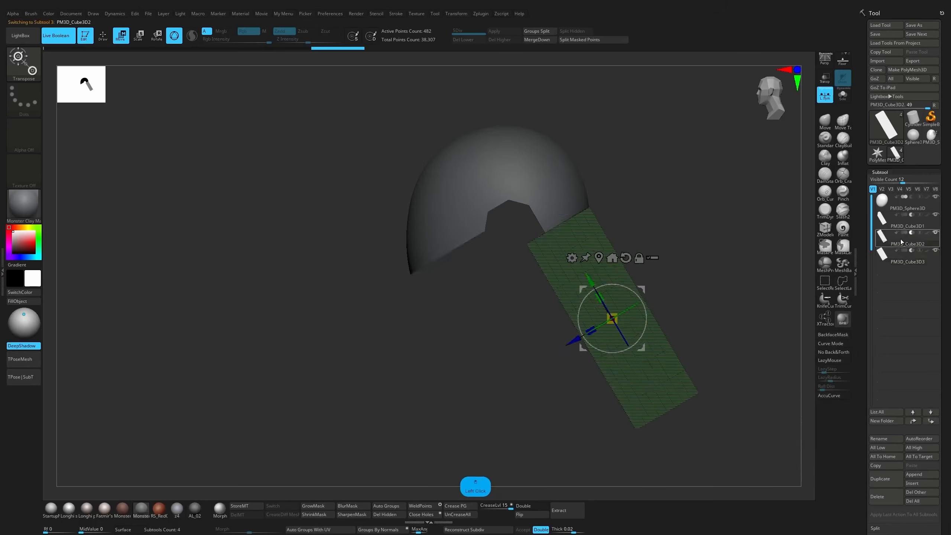
{"action": "left_click", "coordinate": [901, 222]}
{"action": "mouse_move", "coordinate": [489, 403]}
{"action": "left_mouse_down", "text": "ctrl"}
{"action": "mouse_move", "coordinate": [445, 301]}
{"action": "mouse_move", "coordinate": [481, 191]}
{"action": "left_mouse_up", "text": "ctrl"}
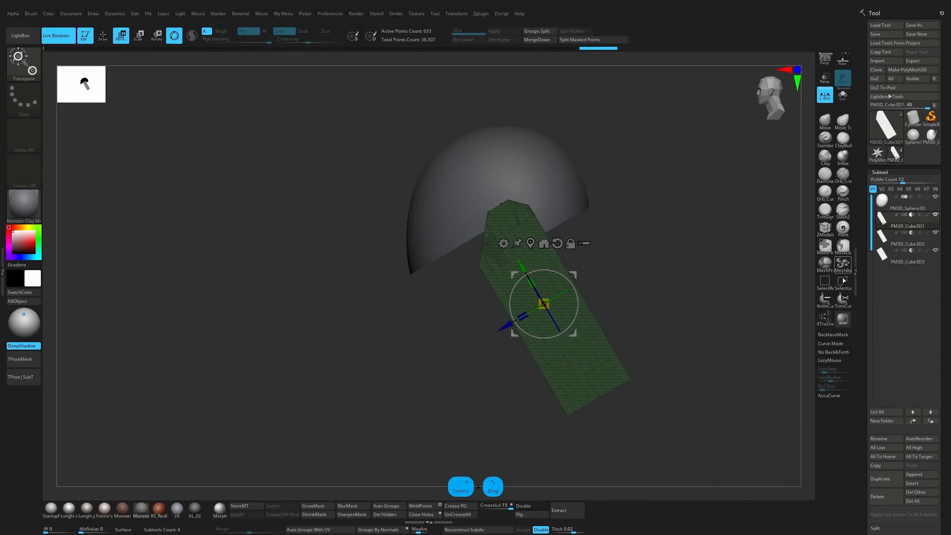
{"action": "left_click", "coordinate": [843, 254]}
{"action": "mouse_move", "coordinate": [491, 424]}
{"action": "left_mouse_down", "text": "ctrl"}
{"action": "mouse_move", "coordinate": [447, 371]}
{"action": "mouse_move", "coordinate": [510, 229]}
{"action": "mouse_move", "coordinate": [610, 431]}
{"action": "left_mouse_up", "text": "ctrl"}
{"action": "left_click", "coordinate": [650, 395], "text": "ctrl"}
{"action": "left_click_drag", "start_coordinate": [506, 331], "coordinate": [472, 348]}
{"action": "key", "text": "q"}
{"action": "mouse_move", "coordinate": [406, 452]}
{"action": "left_mouse_down"}
{"action": "mouse_move", "coordinate": [432, 444]}
{"action": "mouse_move", "coordinate": [417, 438]}
{"action": "left_mouse_up"}
{"action": "key", "text": "q"}
Duplicate the wide front cutter, set the copy to subtract, and move and rotate it to slice the back of the head flat.
{"action": "left_click", "coordinate": [532, 328], "text": "alt"}
{"action": "key", "text": "shift+f"}
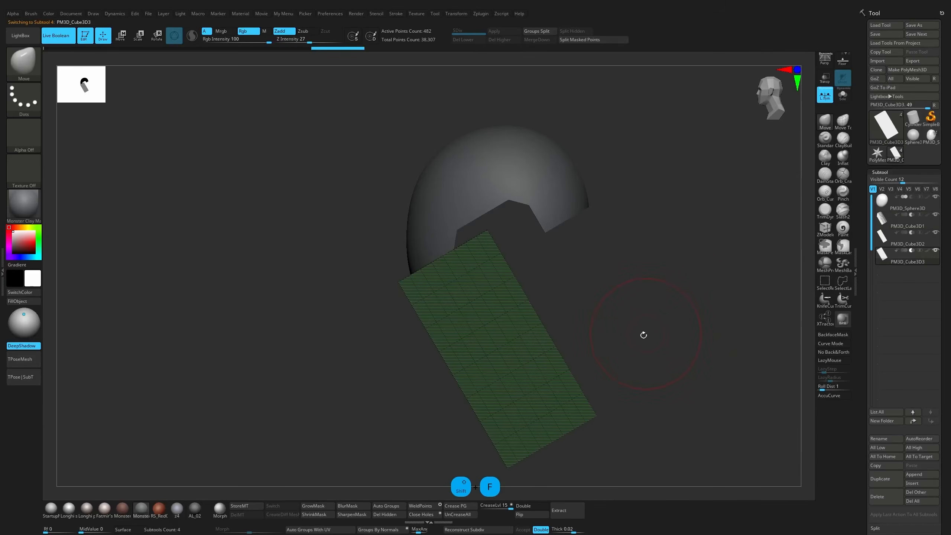
{"action": "key", "text": "ctrl+shift+d"}
{"action": "key", "text": "w"}
{"action": "left_click", "coordinate": [913, 269]}
{"action": "left_click_drag", "start_coordinate": [530, 339], "coordinate": [522, 371]}
{"action": "left_click_drag", "start_coordinate": [536, 316], "coordinate": [650, 201]}
{"action": "key", "text": "shift+f"}
{"action": "key", "text": "q"}
{"action": "mouse_move", "coordinate": [483, 242]}
{"action": "left_mouse_down", "text": "ctrl+shift"}
{"action": "mouse_move", "coordinate": [653, 106]}
{"action": "mouse_move", "coordinate": [653, 180]}
{"action": "left_mouse_up", "text": "ctrl+shift"}
{"action": "key", "text": "ctrl+z"}
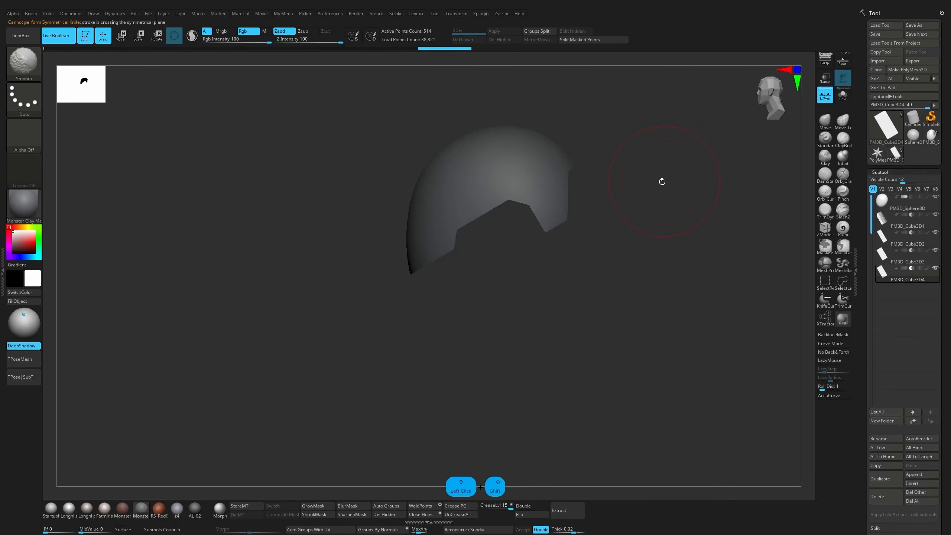
{"action": "key", "text": "w"}
{"action": "key", "text": "q"}
Duplicate the cutter at the back of the head and set the copy to subtract.
{"action": "mouse_move", "coordinate": [703, 178]}
{"action": "left_mouse_down"}
{"action": "mouse_move", "coordinate": [683, 178]}
{"action": "mouse_move", "coordinate": [727, 174]}
{"action": "left_mouse_up"}
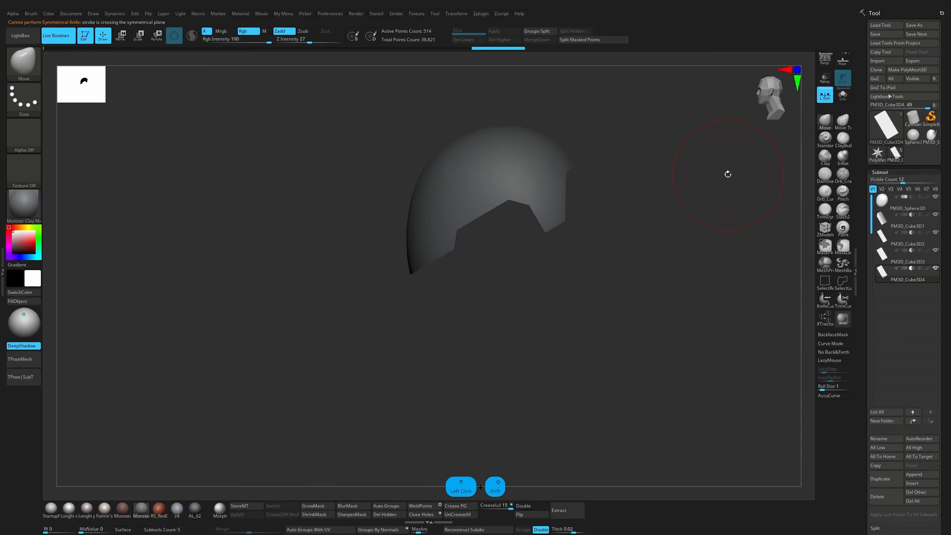
{"action": "left_click_drag", "start_coordinate": [760, 427], "coordinate": [677, 401]}
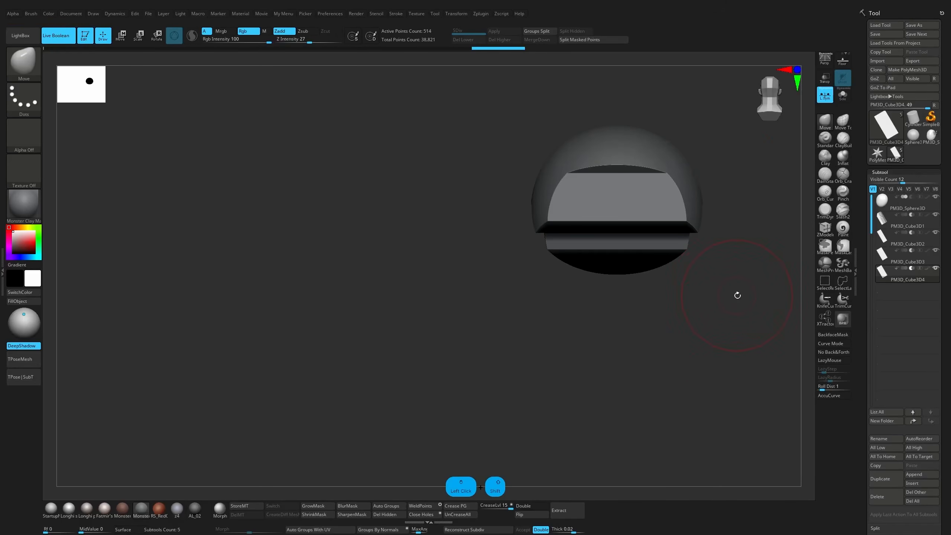
{"action": "left_click_drag", "start_coordinate": [737, 295], "coordinate": [721, 322], "text": "alt"}
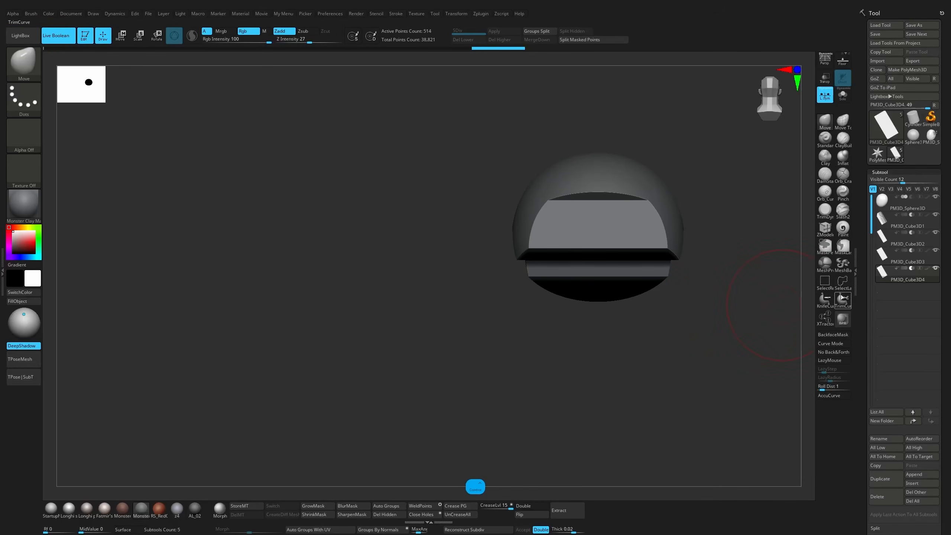
{"action": "key", "text": "ctrl+shift+d"}
{"action": "left_click_drag", "start_coordinate": [756, 316], "coordinate": [793, 313]}
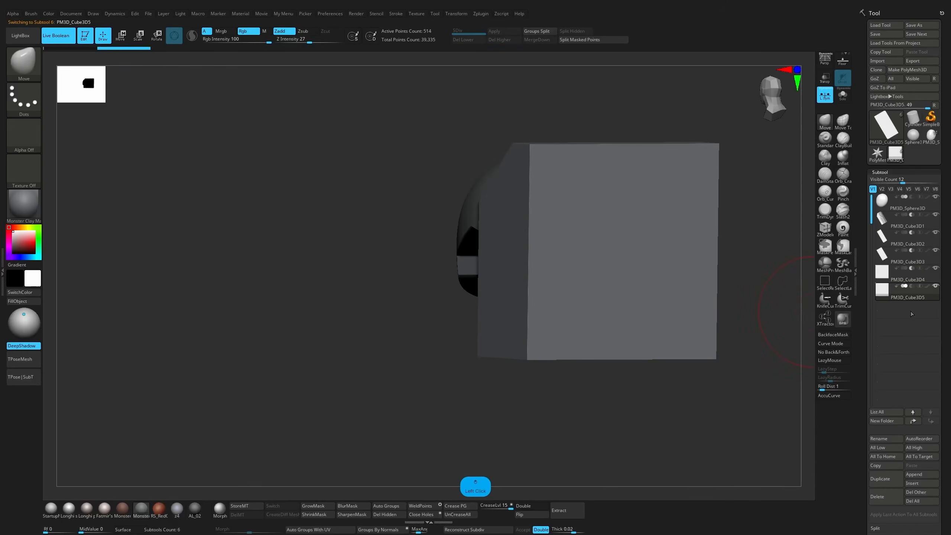
{"action": "left_click", "coordinate": [911, 285]}
{"action": "left_click_drag", "start_coordinate": [759, 323], "coordinate": [722, 318], "text": "shift"}
Narrow the duplicated cutter and move it into the back of the head to cut a central vertical groove.
{"action": "key", "text": "w"}
{"action": "left_click_drag", "start_coordinate": [603, 251], "coordinate": [626, 253]}
{"action": "key", "text": "ctrl+z"}
{"action": "left_click_drag", "start_coordinate": [561, 269], "coordinate": [526, 307]}
{"action": "mouse_move", "coordinate": [705, 263]}
{"action": "left_mouse_down"}
{"action": "mouse_move", "coordinate": [620, 275]}
{"action": "mouse_move", "coordinate": [674, 269]}
{"action": "left_mouse_up"}
{"action": "key", "text": "q"}
{"action": "left_click_drag", "start_coordinate": [688, 268], "coordinate": [725, 265]}
{"action": "key", "text": "w"}
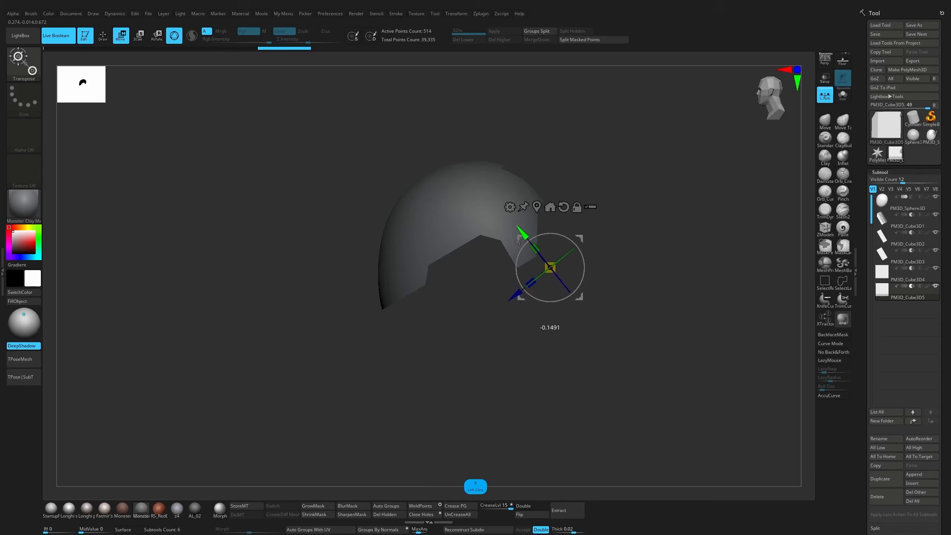
{"action": "left_click_drag", "start_coordinate": [597, 250], "coordinate": [554, 243]}
{"action": "key", "text": "q"}
{"action": "mouse_move", "coordinate": [654, 239]}
{"action": "left_mouse_down"}
{"action": "mouse_move", "coordinate": [650, 215]}
{"action": "mouse_move", "coordinate": [645, 250]}
{"action": "mouse_move", "coordinate": [591, 227]}
{"action": "left_mouse_up"}
{"action": "key", "text": "w"}
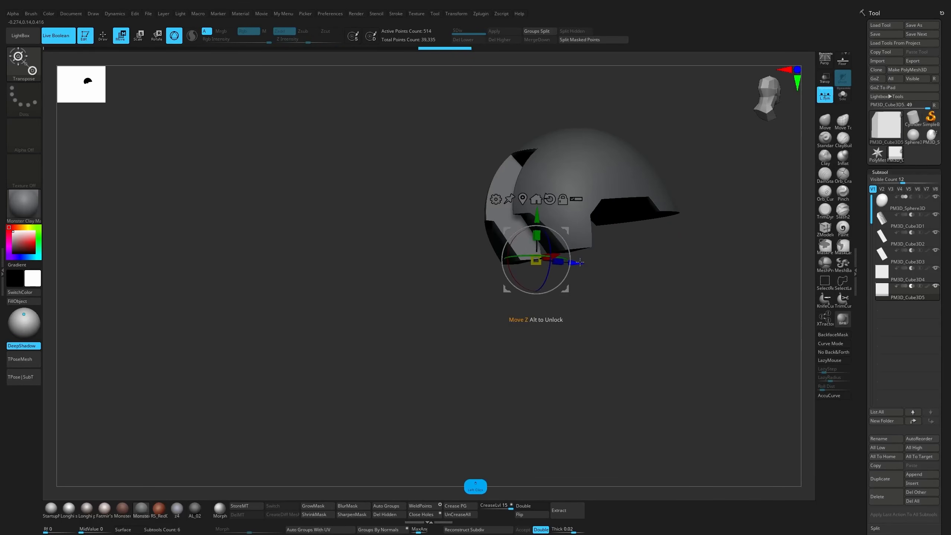
Refine the groove cutter's depth and height against the back of the head.
{"action": "key", "text": "q"}
{"action": "left_click_drag", "start_coordinate": [524, 340], "coordinate": [578, 325]}
{"action": "key", "text": "w"}
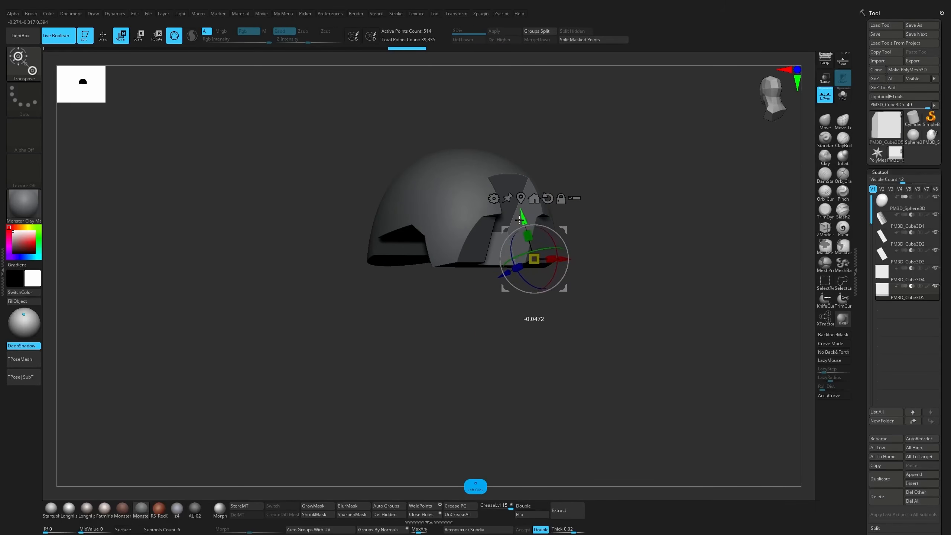
{"action": "left_click_drag", "start_coordinate": [623, 258], "coordinate": [612, 236]}
{"action": "key", "text": "w"}
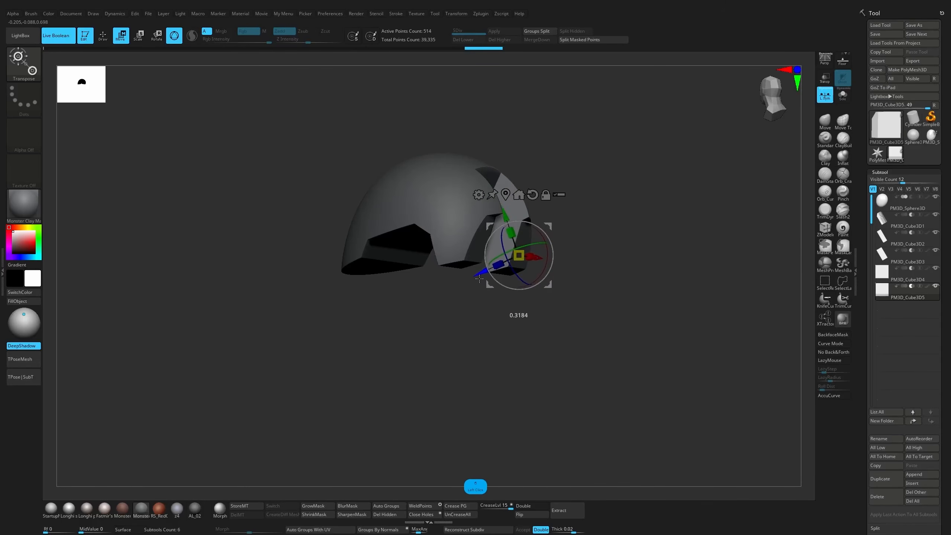
{"action": "left_click_drag", "start_coordinate": [482, 276], "coordinate": [544, 238]}
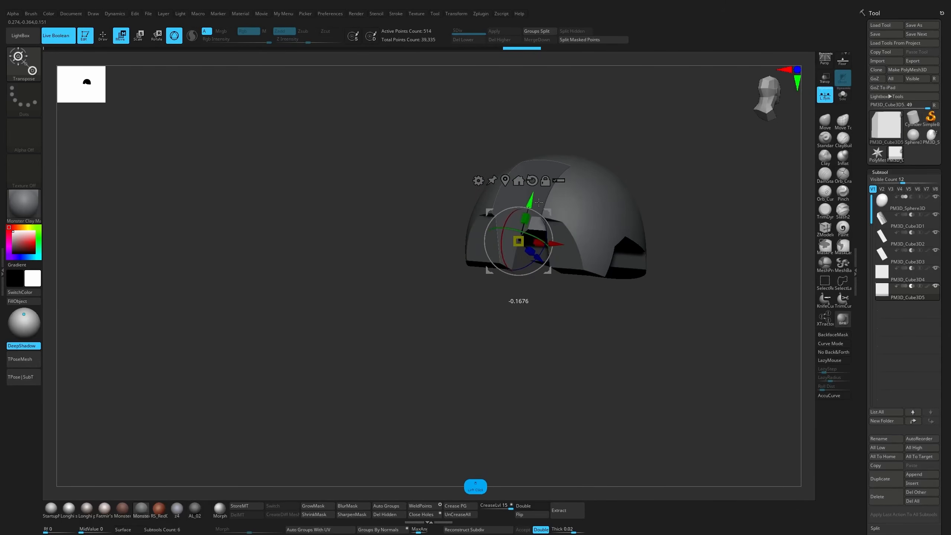
{"action": "key", "text": "q"}
{"action": "mouse_move", "coordinate": [664, 193]}
{"action": "left_mouse_down"}
{"action": "mouse_move", "coordinate": [664, 131]}
{"action": "mouse_move", "coordinate": [650, 150]}
{"action": "left_mouse_up"}
{"action": "key", "text": "w"}
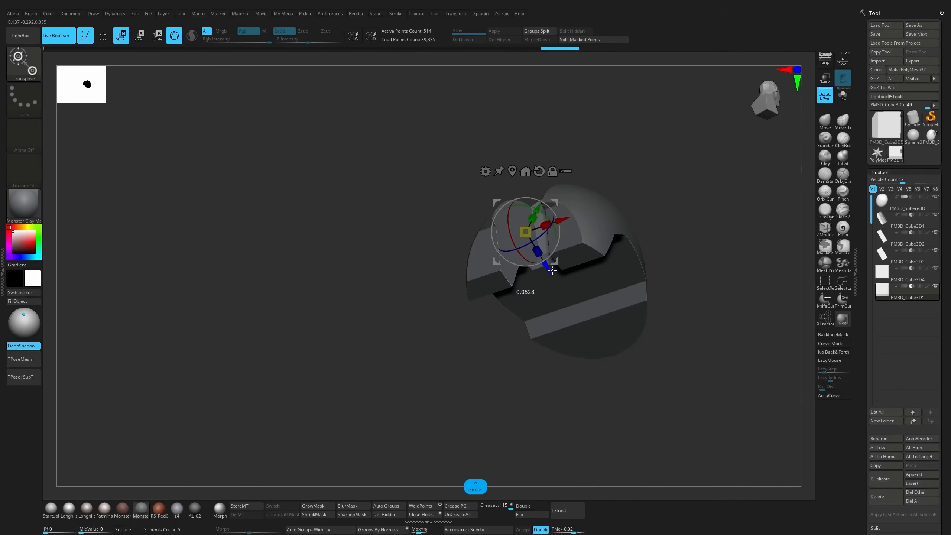
{"action": "key", "text": "q"}
{"action": "mouse_move", "coordinate": [569, 270]}
{"action": "left_mouse_down"}
{"action": "mouse_move", "coordinate": [721, 276]}
{"action": "mouse_move", "coordinate": [769, 267]}
{"action": "left_mouse_up"}
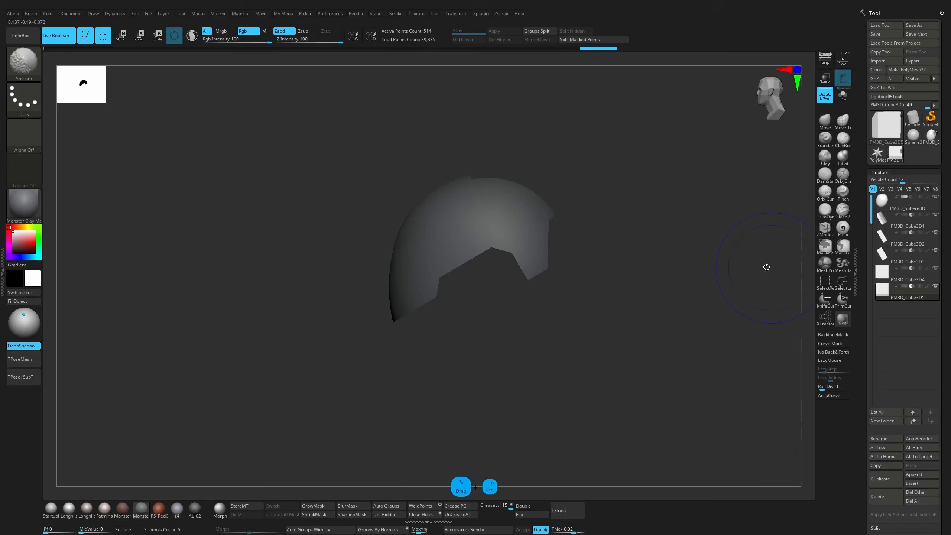
Duplicate the cutter under the face, rotate the copy nearly upright in front of the face, and set it to subtract.
{"action": "left_click_drag", "start_coordinate": [700, 279], "coordinate": [591, 297]}
{"action": "left_click", "coordinate": [914, 277]}
{"action": "left_click", "coordinate": [899, 255]}
{"action": "key", "text": "ctrl+shift+d"}
{"action": "key", "text": "w"}
{"action": "left_click_drag", "start_coordinate": [471, 329], "coordinate": [361, 300]}
{"action": "left_click", "coordinate": [910, 269]}
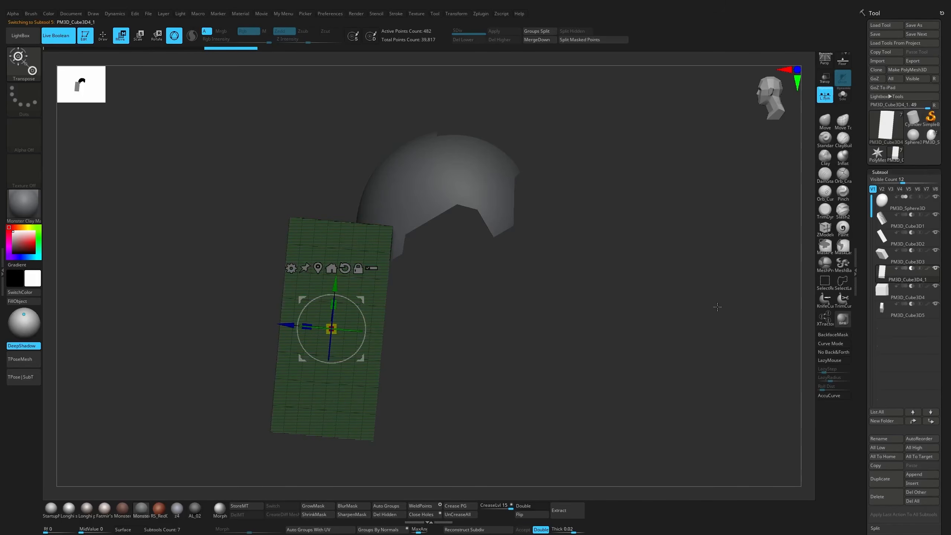
Narrow the upright cutter and place it so it cuts a centred notch into the face's lower edge.
{"action": "left_click_drag", "start_coordinate": [691, 319], "coordinate": [702, 308], "text": "shift"}
{"action": "left_click_drag", "start_coordinate": [310, 329], "coordinate": [407, 345]}
{"action": "key", "text": "shift+f"}
{"action": "left_click_drag", "start_coordinate": [363, 300], "coordinate": [393, 333]}
{"action": "left_click_drag", "start_coordinate": [458, 336], "coordinate": [431, 343]}
{"action": "key", "text": "ctrl+z"}
{"action": "left_click_drag", "start_coordinate": [387, 303], "coordinate": [502, 326]}
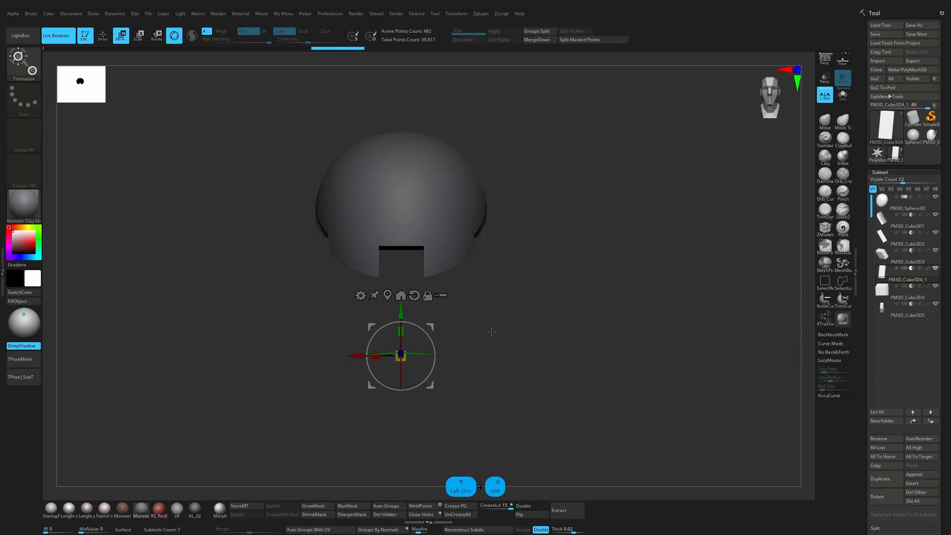
{"action": "key", "text": "q"}
{"action": "left_click_drag", "start_coordinate": [338, 329], "coordinate": [413, 205], "text": "ctrl+shift"}
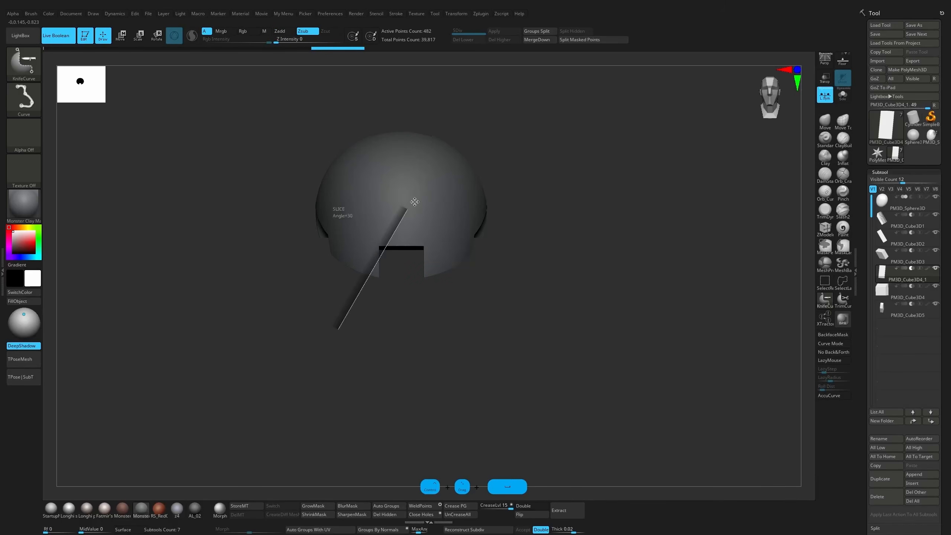
{"action": "key", "text": "ctrl+z"}
{"action": "key", "text": "ctrl+shift+space"}
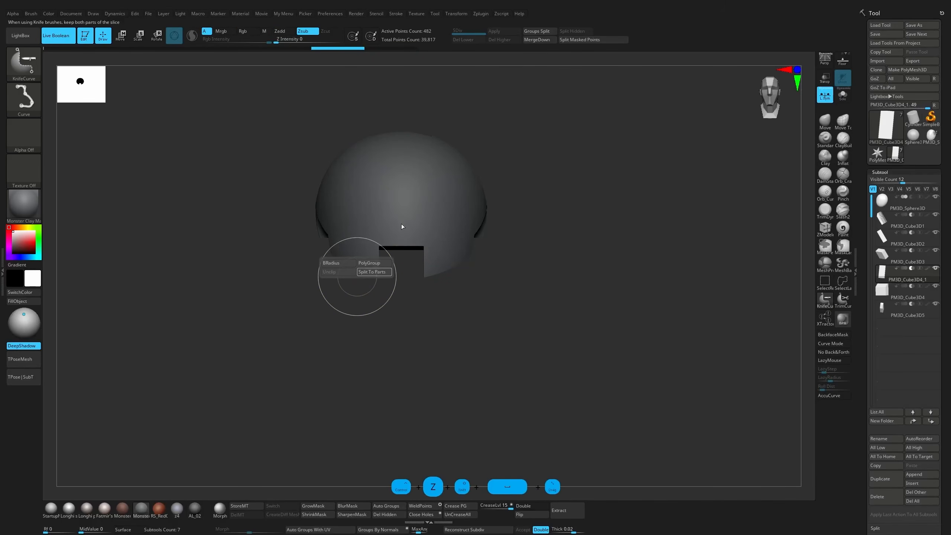
{"action": "left_click_drag", "start_coordinate": [402, 233], "coordinate": [401, 234], "text": "ctrl+shift"}
{"action": "key", "text": "ctrl+z"}
{"action": "key", "text": "space"}
{"action": "key", "text": "ctrl+shift+space"}
{"action": "left_click", "coordinate": [404, 251], "text": "ctrl+shift"}
{"action": "left_click_drag", "start_coordinate": [406, 219], "coordinate": [406, 227], "text": "ctrl+shift"}
{"action": "key", "text": "ctrl+z"}
Bevel the notch cutter's upper corners with the KnifeCurve brush and move the cutter slightly down.
{"action": "left_click_drag", "start_coordinate": [368, 277], "coordinate": [397, 229], "text": "ctrl+shift"}
{"action": "key", "text": "ctrl+z"}
{"action": "left_click_drag", "start_coordinate": [509, 246], "coordinate": [531, 262]}
{"action": "key", "text": "w"}
{"action": "left_click_drag", "start_coordinate": [401, 312], "coordinate": [401, 327]}
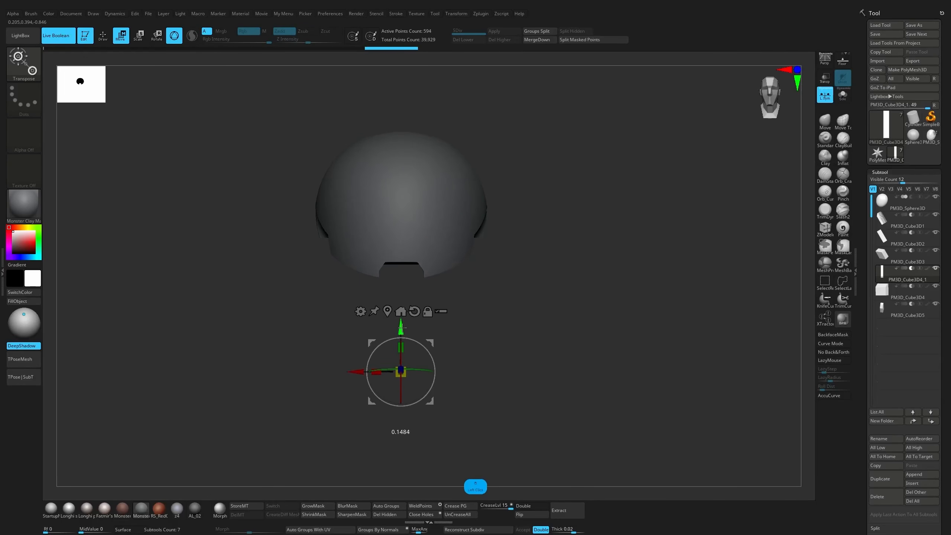
{"action": "left_click_drag", "start_coordinate": [499, 340], "coordinate": [511, 326]}
Slice the notch cutter's upper corners again at a 35° angle with the KnifeCurve brush to form a trapezoidal notch.
{"action": "left_click_drag", "start_coordinate": [433, 358], "coordinate": [434, 351]}
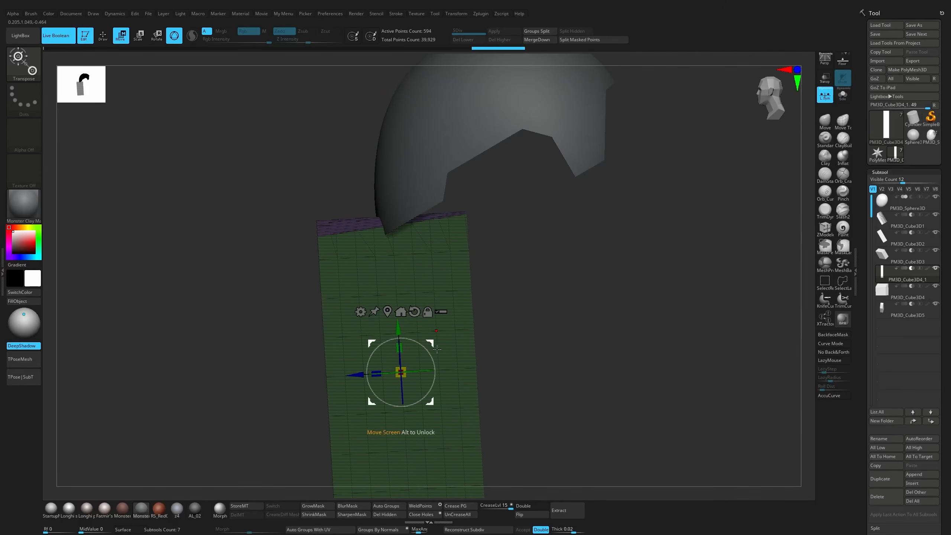
{"action": "left_click_drag", "start_coordinate": [511, 318], "coordinate": [518, 309], "text": "shift"}
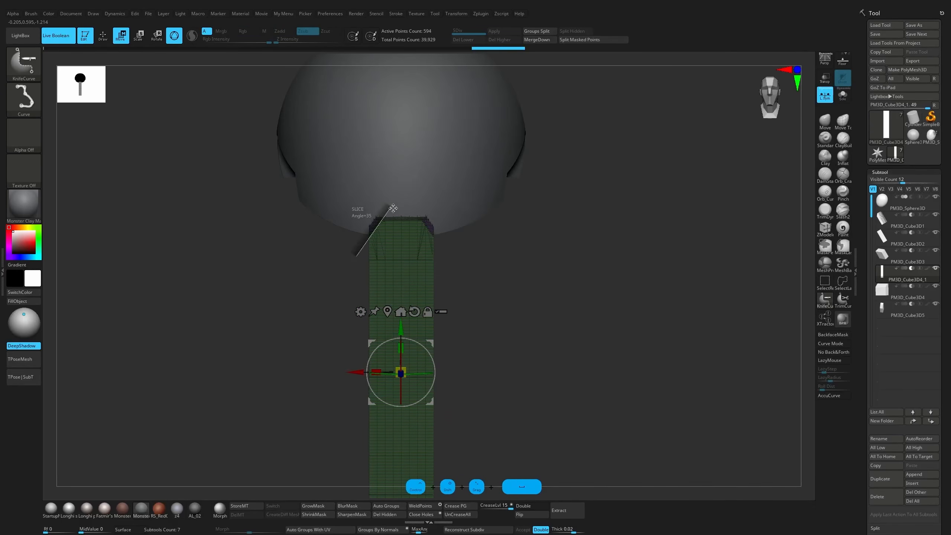
{"action": "left_click_drag", "start_coordinate": [393, 208], "coordinate": [393, 209], "text": "ctrl+shift"}
{"action": "mouse_move", "coordinate": [547, 276]}
{"action": "left_mouse_down"}
{"action": "mouse_move", "coordinate": [530, 282]}
{"action": "mouse_move", "coordinate": [541, 287]}
{"action": "left_mouse_up"}
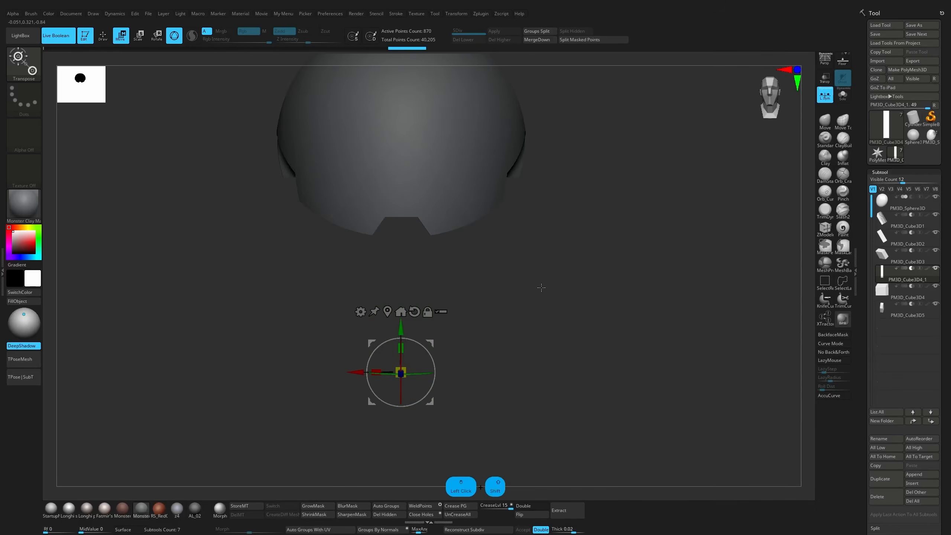
Append a Cube3D, shrink and rotate it, and place it at one lower corner of the face notch.
{"action": "key", "text": "q"}
{"action": "left_click", "coordinate": [913, 485]}
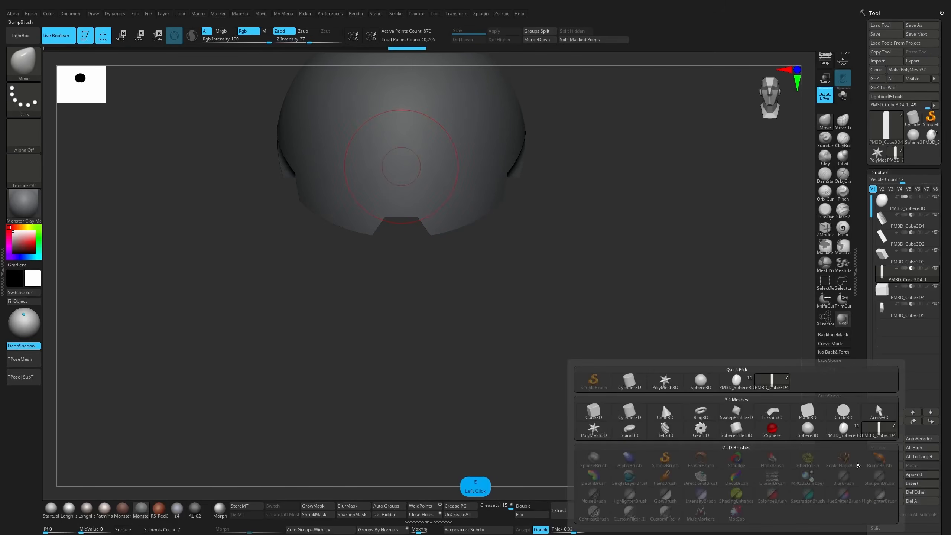
{"action": "left_click", "coordinate": [595, 411]}
{"action": "key", "text": "w"}
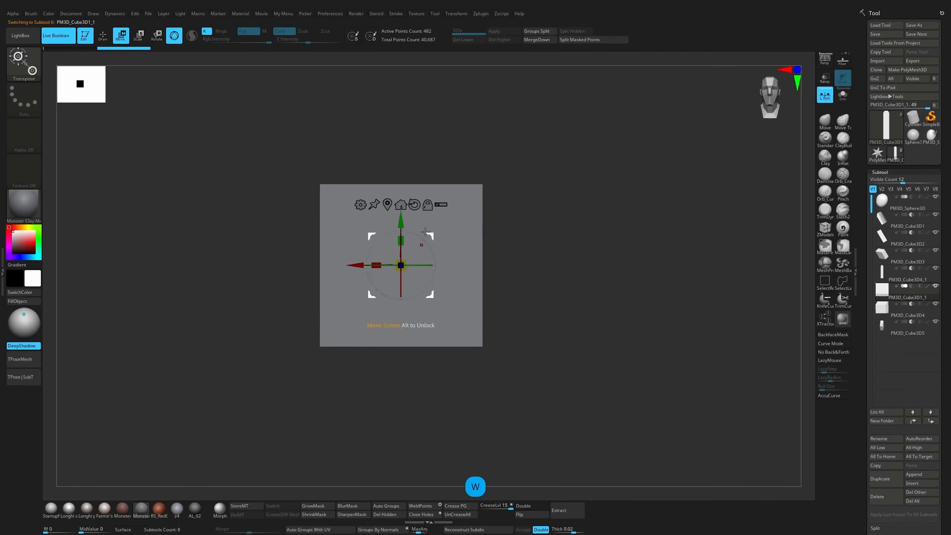
{"action": "left_click_drag", "start_coordinate": [402, 264], "coordinate": [388, 280]}
{"action": "left_click_drag", "start_coordinate": [430, 236], "coordinate": [519, 307]}
{"action": "left_click_drag", "start_coordinate": [518, 311], "coordinate": [531, 423], "text": "alt"}
{"action": "left_click_drag", "start_coordinate": [387, 313], "coordinate": [344, 348]}
{"action": "left_click_drag", "start_coordinate": [408, 286], "coordinate": [325, 274], "text": "alt"}
{"action": "left_click", "coordinate": [287, 242]}
{"action": "left_click_drag", "start_coordinate": [409, 286], "coordinate": [308, 254]}
{"action": "left_click_drag", "start_coordinate": [508, 357], "coordinate": [451, 285], "text": "alt"}
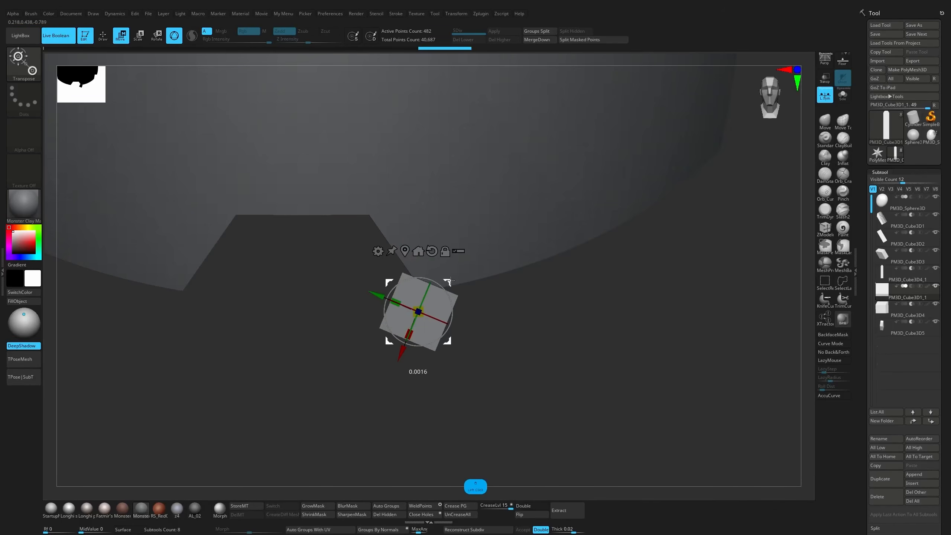
Set the small cube to subtract and tilt it in side view to follow the slanted underside of the face.
{"action": "left_click", "coordinate": [911, 286]}
{"action": "key", "text": "q"}
{"action": "mouse_move", "coordinate": [623, 332]}
{"action": "left_mouse_down"}
{"action": "mouse_move", "coordinate": [587, 336]}
{"action": "mouse_move", "coordinate": [609, 314]}
{"action": "mouse_move", "coordinate": [487, 310]}
{"action": "mouse_move", "coordinate": [451, 295]}
{"action": "left_mouse_up"}
{"action": "key", "text": "w"}
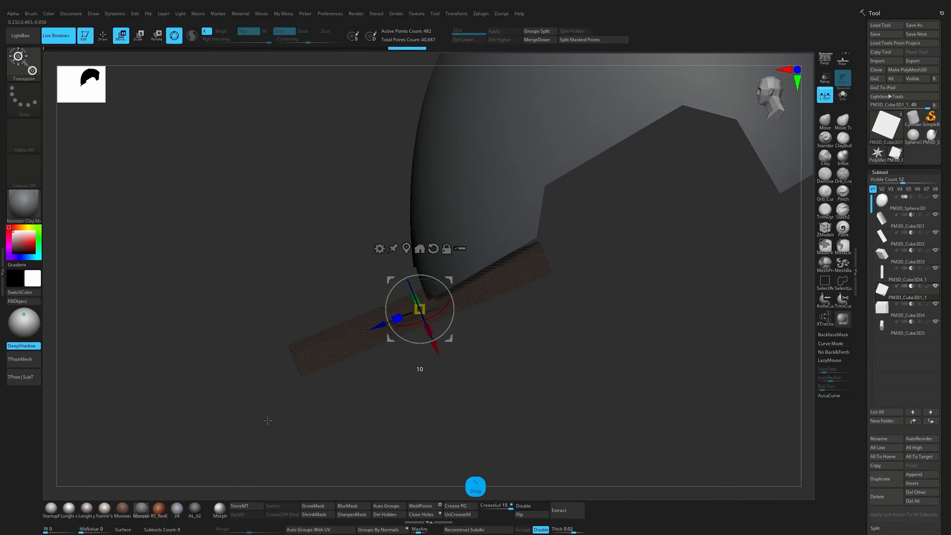
{"action": "left_click_drag", "start_coordinate": [448, 280], "coordinate": [475, 261]}
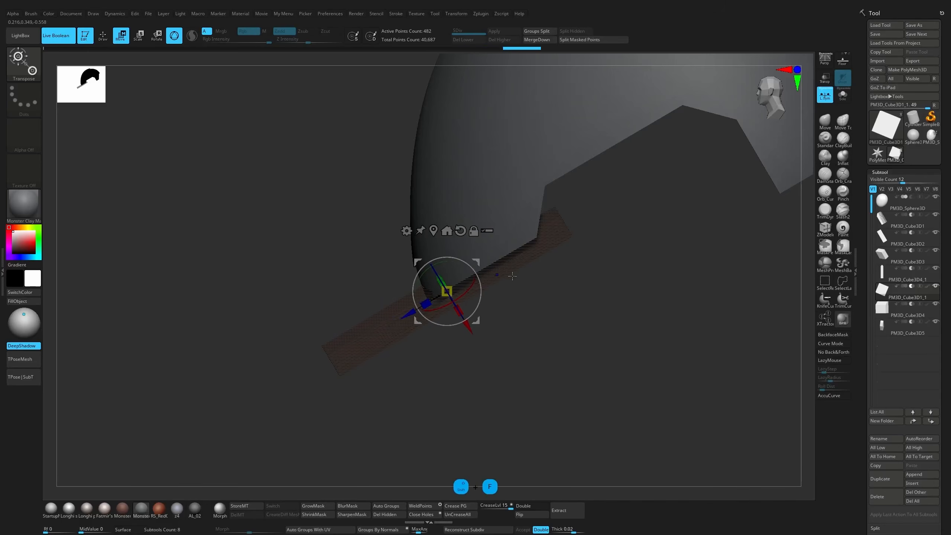
Adjust the small cutter's position and rotation in front view so it bevels the notch's lower corner.
{"action": "key", "text": "q"}
{"action": "mouse_move", "coordinate": [600, 324]}
{"action": "left_mouse_down", "text": "shift"}
{"action": "mouse_move", "coordinate": [623, 326]}
{"action": "mouse_move", "coordinate": [470, 310]}
{"action": "left_mouse_up", "text": "shift"}
{"action": "key", "text": "w"}
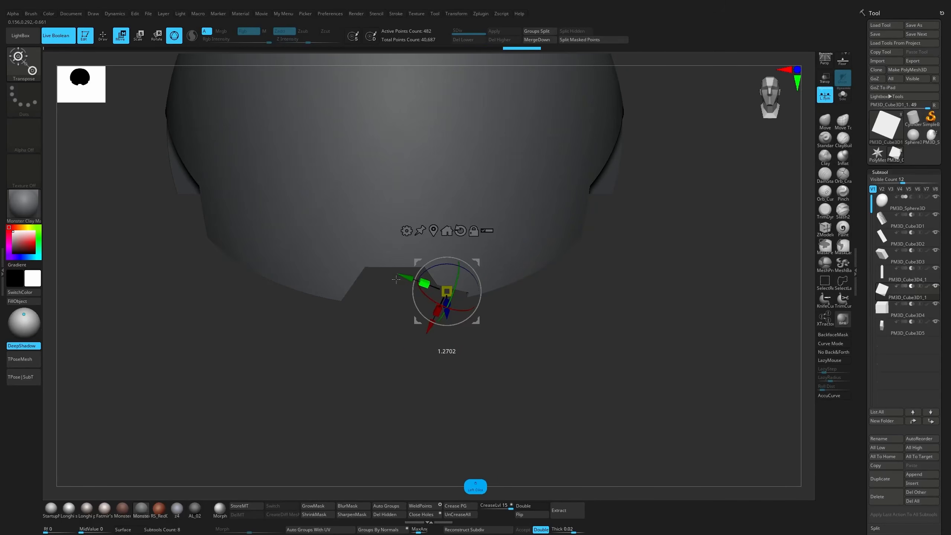
{"action": "left_click_drag", "start_coordinate": [476, 262], "coordinate": [474, 275]}
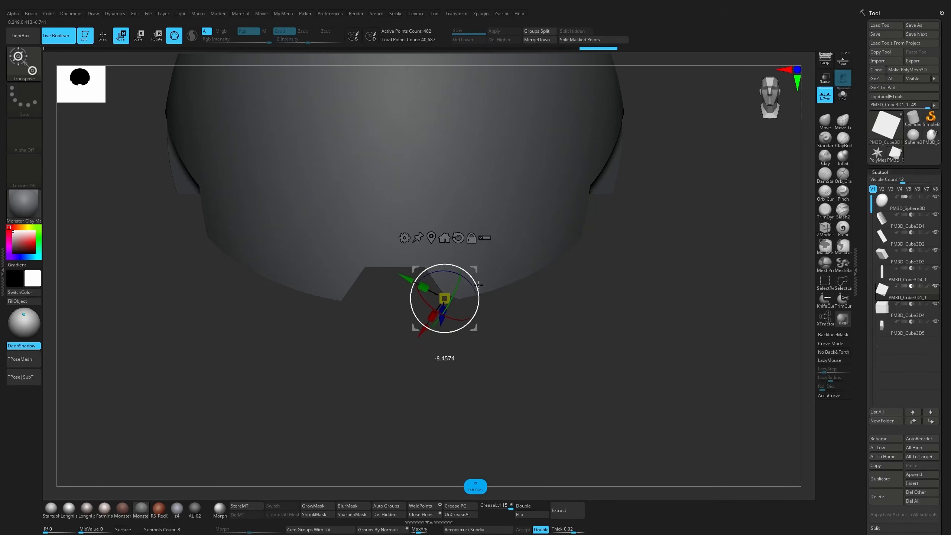
{"action": "key", "text": "q"}
{"action": "left_click_drag", "start_coordinate": [548, 311], "coordinate": [475, 270], "text": "alt"}
{"action": "key", "text": "w"}
{"action": "key", "text": "q"}
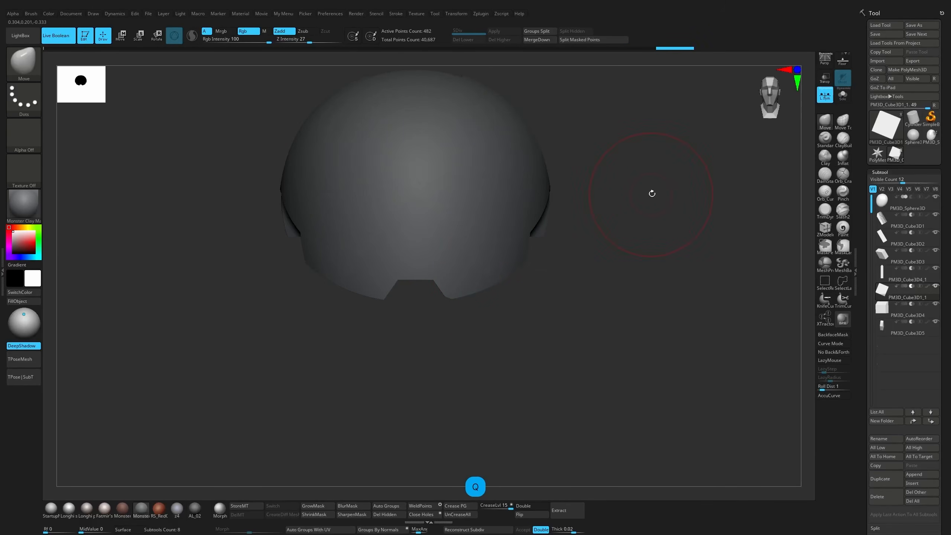
Mirror the small corner cutter across the X axis, merged into one SubTool, and select the PM3D_Cube3D2 subtool.
{"action": "key", "text": "ctrl+f"}
{"action": "left_click", "coordinate": [651, 472]}
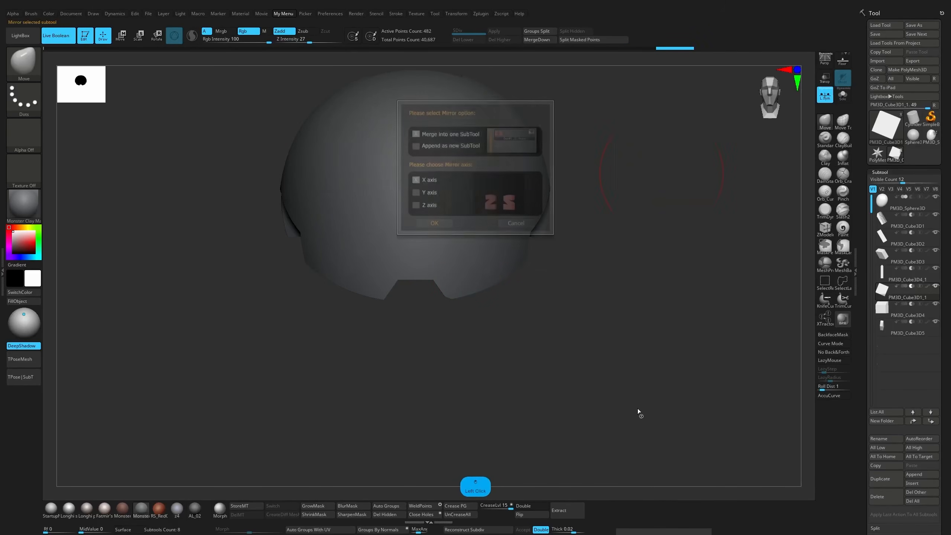
{"action": "left_click", "coordinate": [441, 224]}
{"action": "left_click_drag", "start_coordinate": [582, 253], "coordinate": [640, 228]}
{"action": "left_click", "coordinate": [889, 237]}
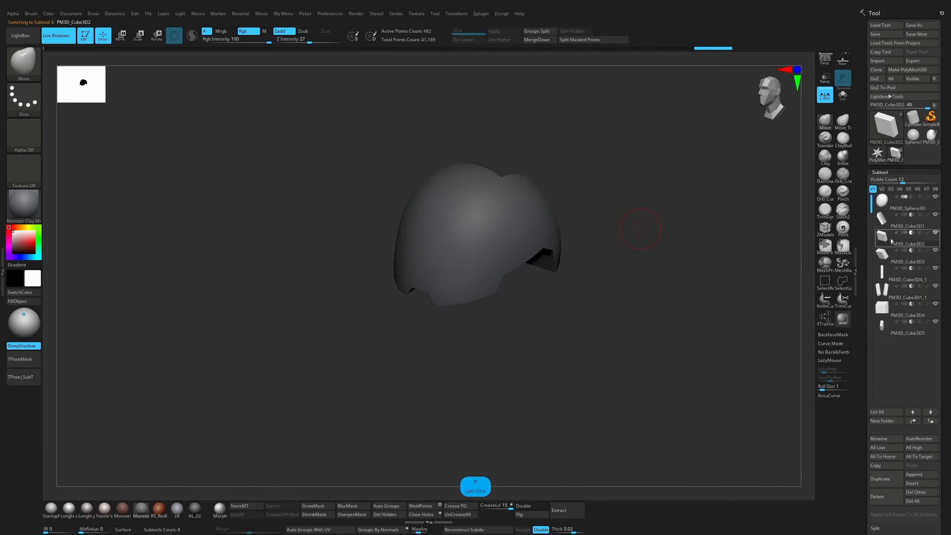
Toggle the visibility of the individual cutter SubTools to examine what each one removes from the head.
{"action": "left_click", "coordinate": [936, 233]}
{"action": "left_click", "coordinate": [935, 251]}
{"action": "left_click_drag", "start_coordinate": [785, 243], "coordinate": [754, 228]}
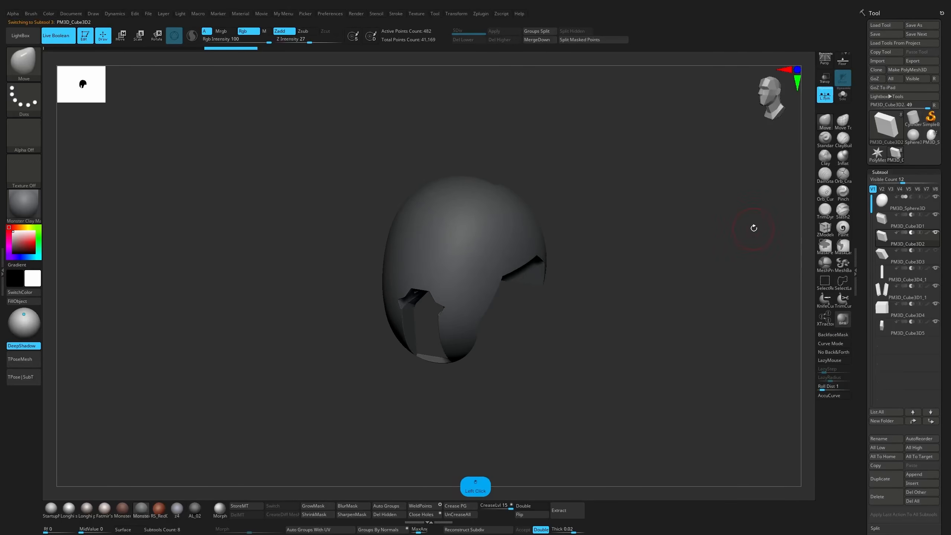
{"action": "left_click", "coordinate": [937, 250]}
{"action": "left_click", "coordinate": [936, 286]}
{"action": "left_click", "coordinate": [935, 306]}
{"action": "left_click", "coordinate": [935, 321]}
{"action": "left_click", "coordinate": [935, 322]}
{"action": "left_click", "coordinate": [935, 214]}
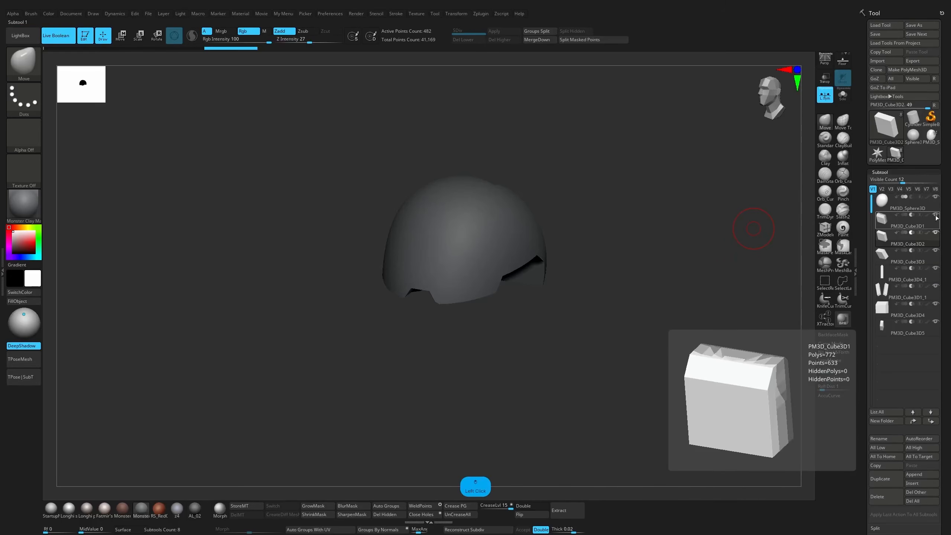
{"action": "left_click_drag", "start_coordinate": [752, 231], "coordinate": [745, 250]}
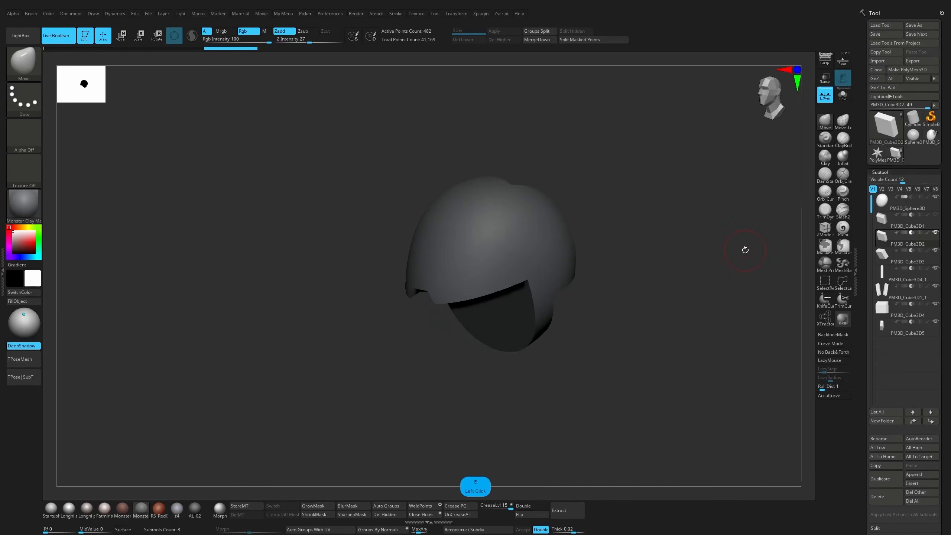
Select the PM3D_Sphere3D SubTool, isolate it briefly, and choose the TrimDynamic brush.
{"action": "left_click", "coordinate": [909, 206]}
{"action": "left_click", "coordinate": [842, 95]}
{"action": "left_click", "coordinate": [843, 95]}
{"action": "left_click_drag", "start_coordinate": [634, 205], "coordinate": [620, 240]}
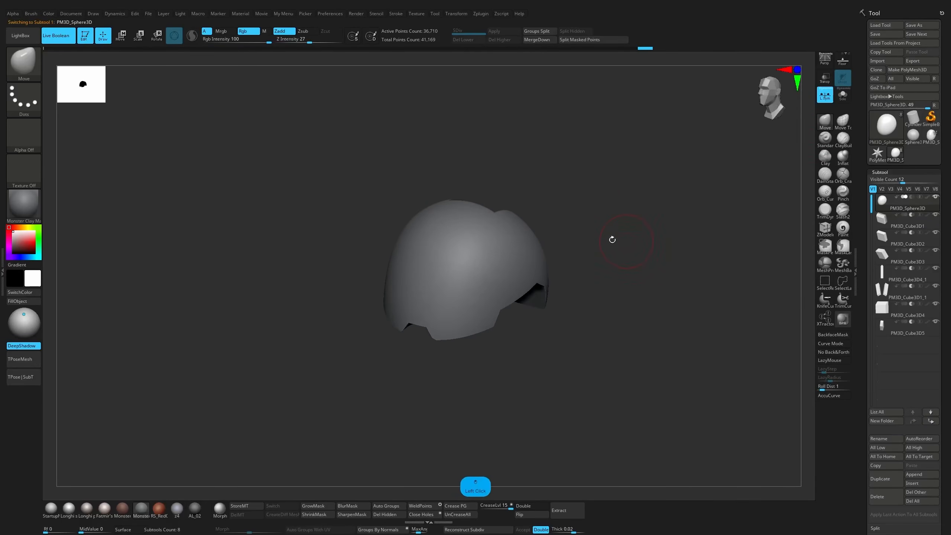
{"action": "left_click", "coordinate": [822, 207]}
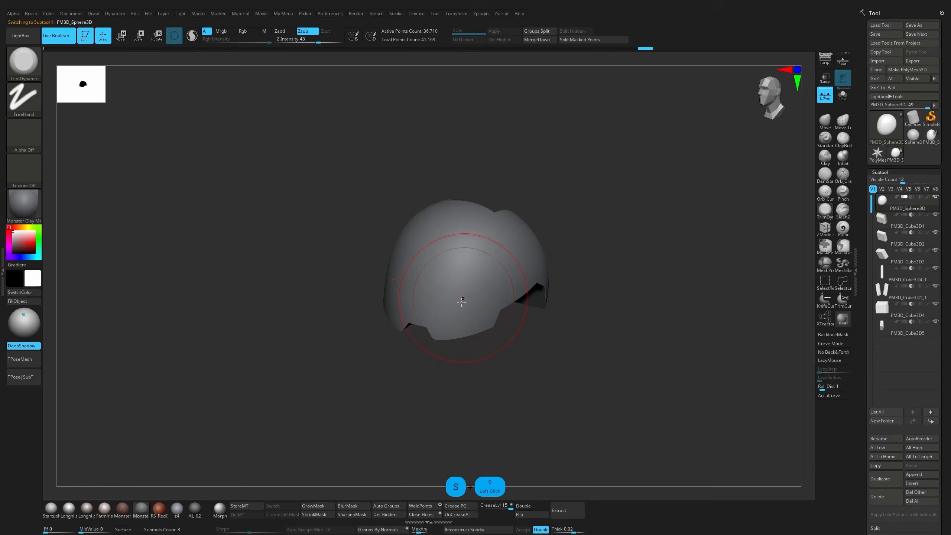
Try flattening the side of the head with TrimDynamic at a larger brush size.
{"action": "left_click_drag", "start_coordinate": [542, 213], "coordinate": [498, 252]}
{"action": "key", "text": "s"}
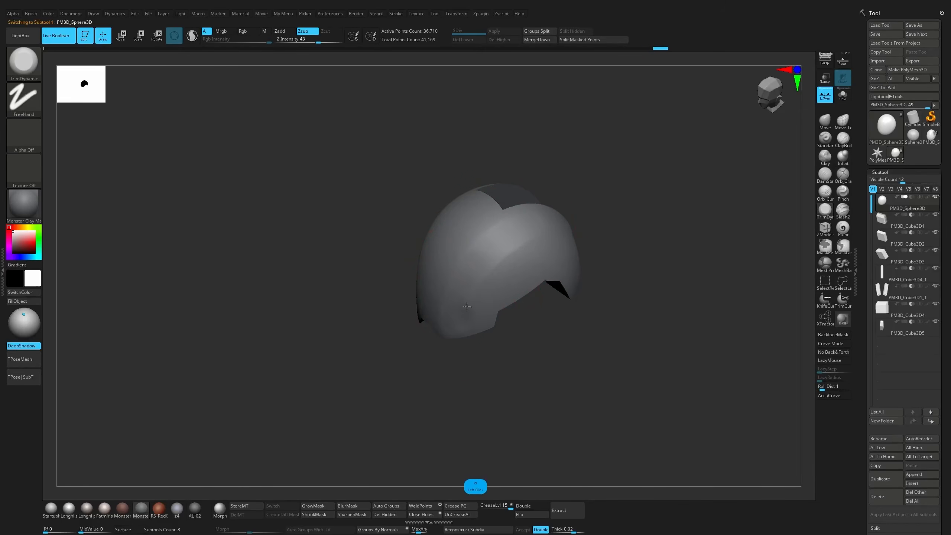
{"action": "left_click_drag", "start_coordinate": [592, 222], "coordinate": [618, 221]}
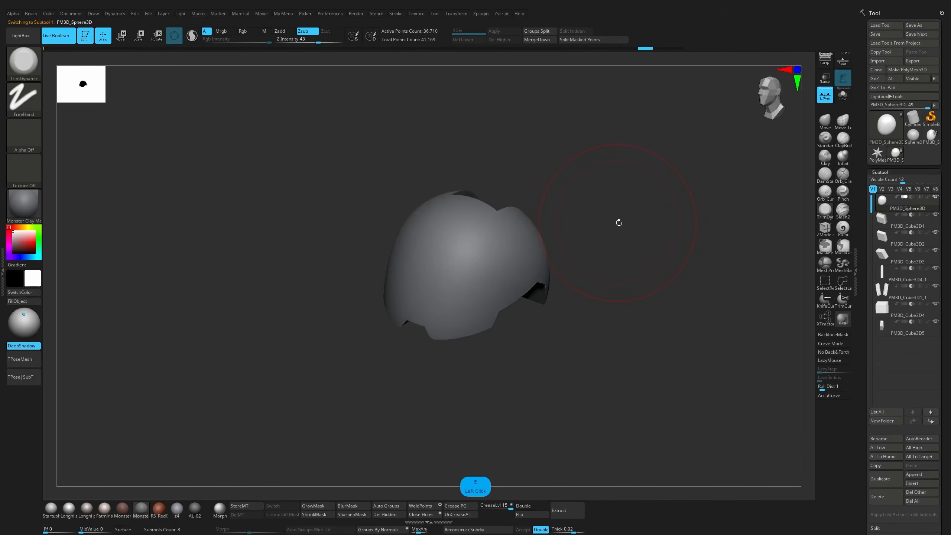
Duplicate the PM3D_Sphere3D SubTool and hide the original.
{"action": "key", "text": "ctrl+shift+d"}
{"action": "left_click", "coordinate": [934, 198]}
Try flattening the duplicated head's sides with large TrimDynamic strokes, and undo those strokes.
{"action": "left_click_drag", "start_coordinate": [442, 319], "coordinate": [505, 202]}
{"action": "mouse_move", "coordinate": [512, 187]}
{"action": "left_mouse_down"}
{"action": "mouse_move", "coordinate": [528, 223]}
{"action": "mouse_move", "coordinate": [453, 326]}
{"action": "left_mouse_up"}
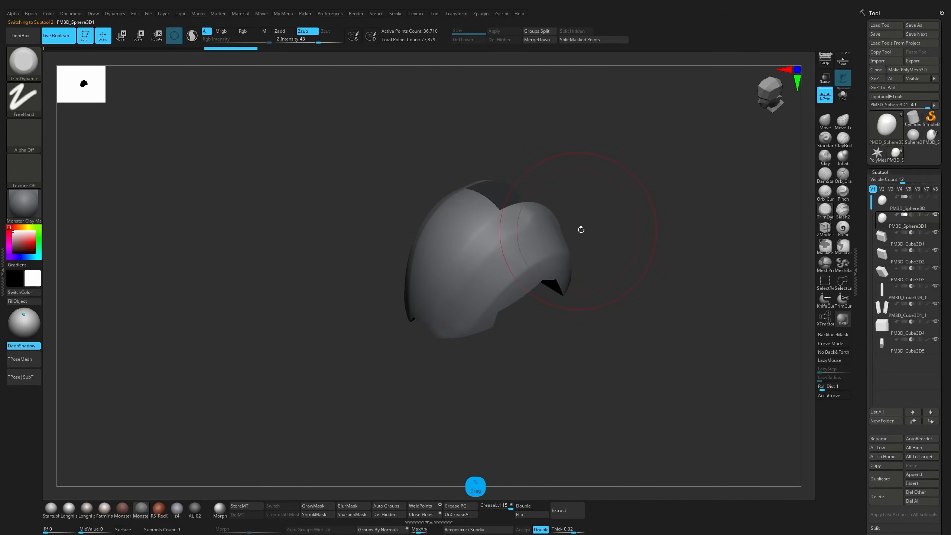
{"action": "left_click_drag", "start_coordinate": [580, 230], "coordinate": [461, 303]}
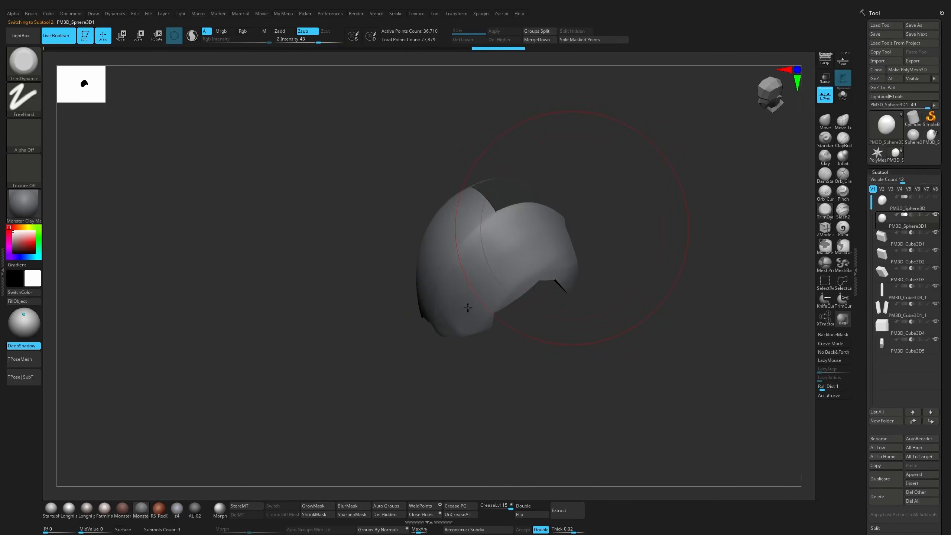
{"action": "left_click_drag", "start_coordinate": [573, 276], "coordinate": [598, 267]}
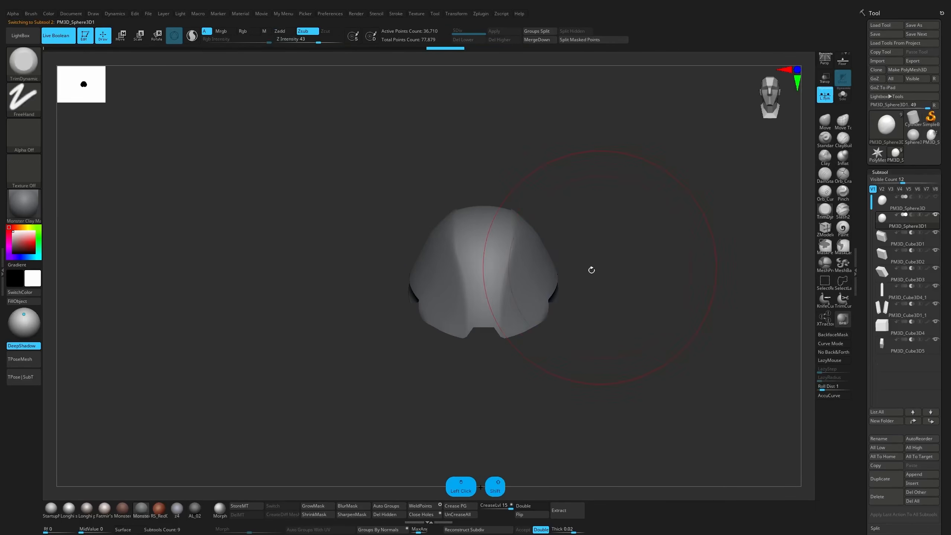
{"action": "left_click_drag", "start_coordinate": [571, 197], "coordinate": [694, 252]}
{"action": "key", "text": "ctrl+z"}
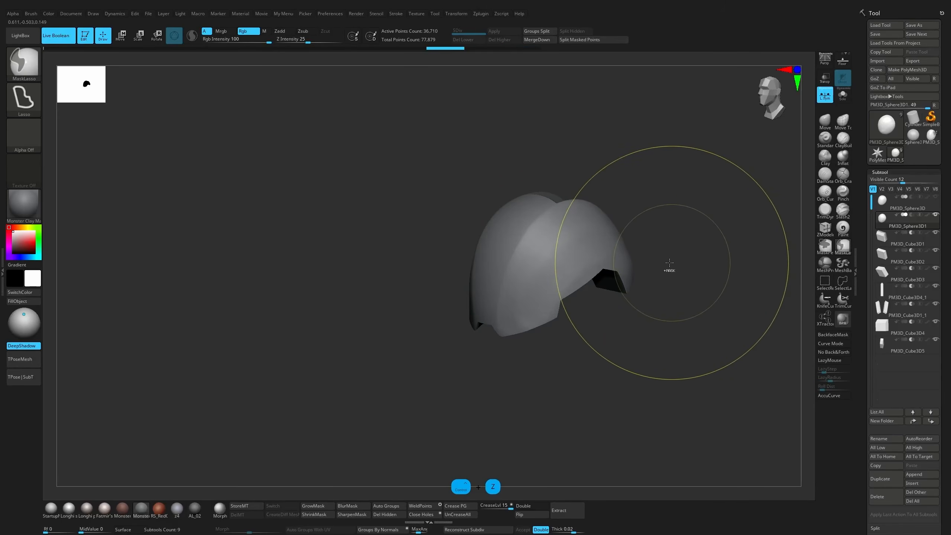
{"action": "key", "text": "ctrl+z"}
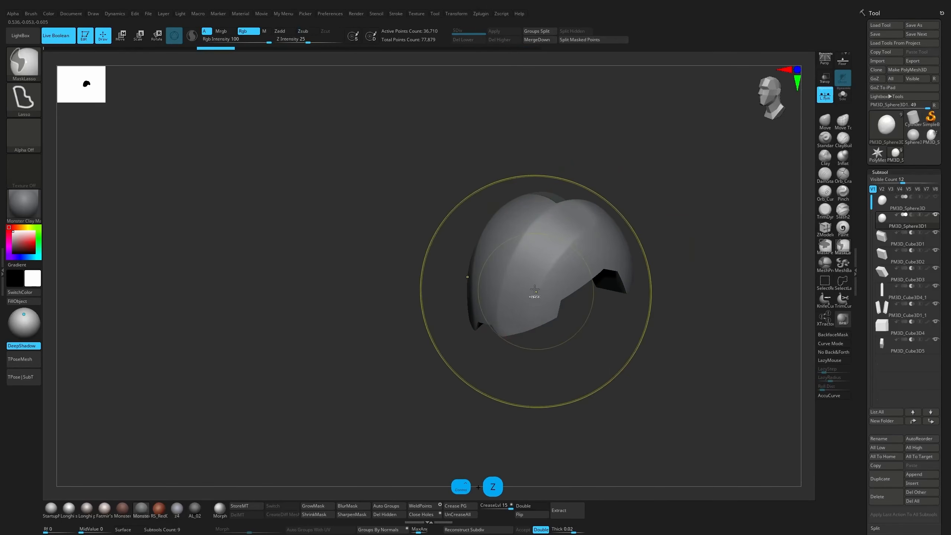
Resize the TrimDynamic brush and flatten the sides of the duplicated head from the lower front to the top.
{"action": "left_click_drag", "start_coordinate": [518, 276], "coordinate": [489, 322]}
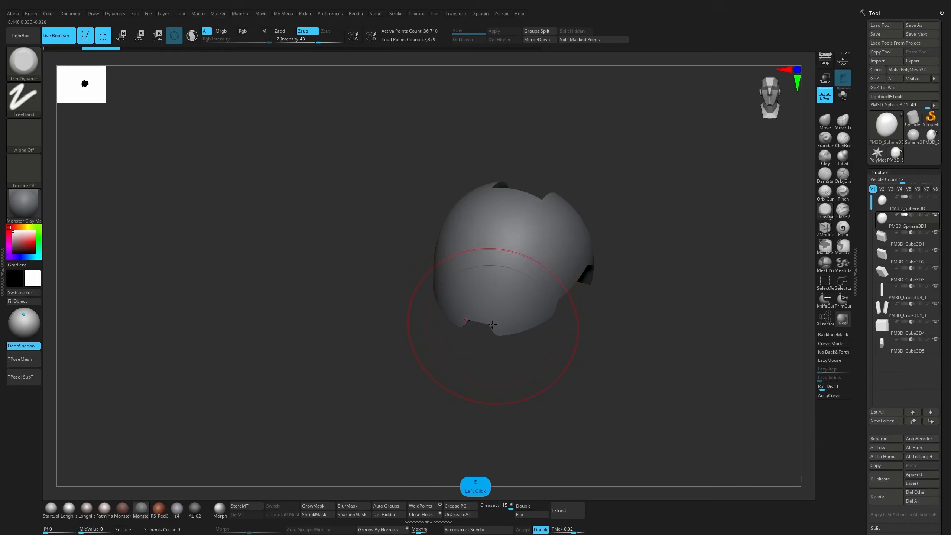
{"action": "key", "text": "s"}
{"action": "left_click", "coordinate": [533, 221]}
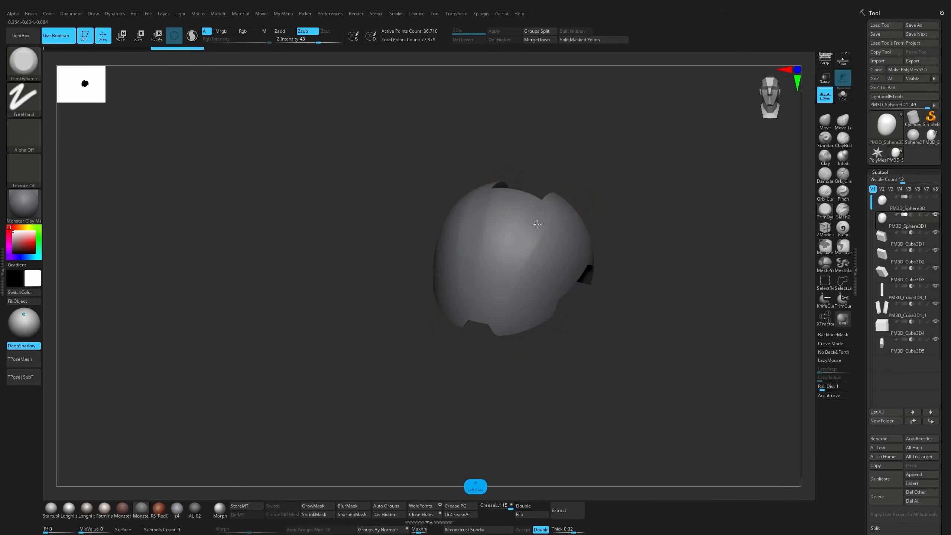
{"action": "left_click_drag", "start_coordinate": [492, 361], "coordinate": [505, 312]}
{"action": "key", "text": "s"}
{"action": "left_click", "coordinate": [493, 327]}
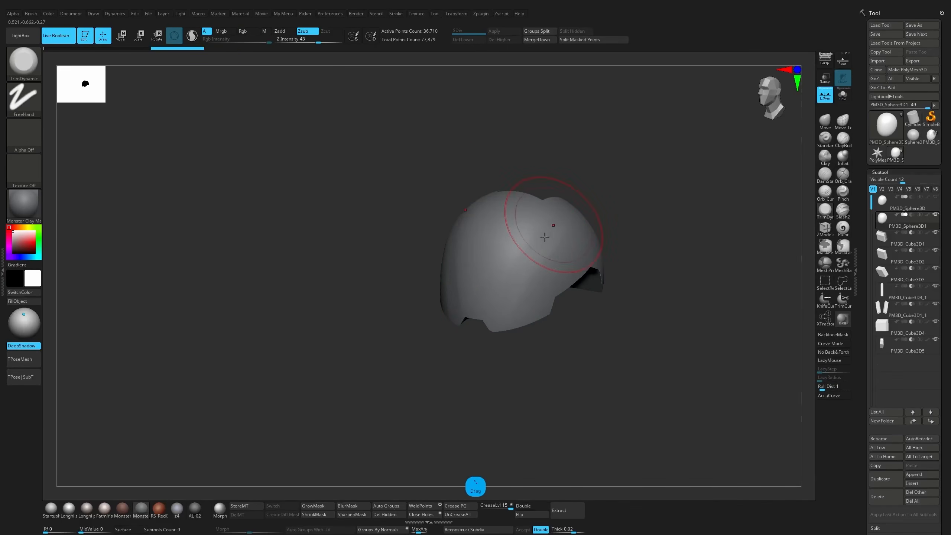
{"action": "left_click_drag", "start_coordinate": [582, 197], "coordinate": [585, 206]}
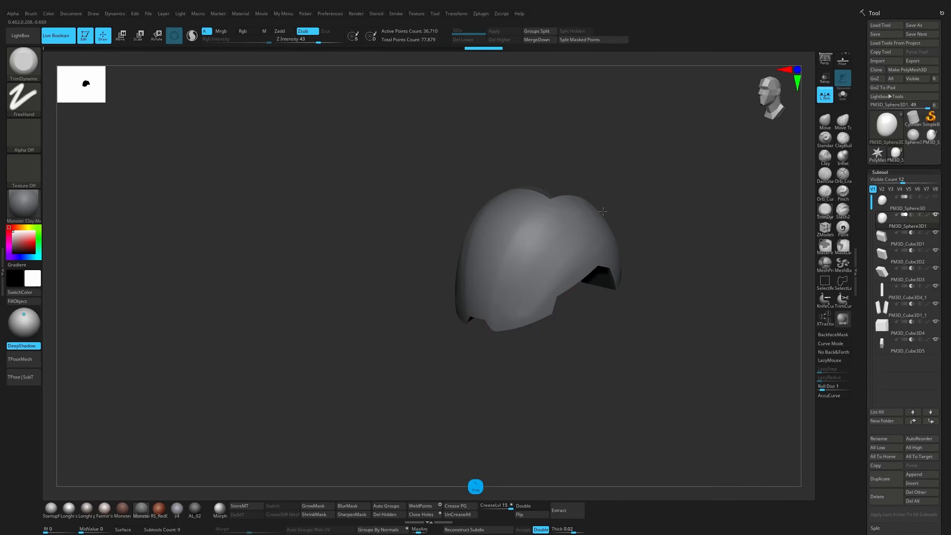
Smooth the transitions between the flattened planes and refine them with further TrimDynamic strokes.
{"action": "left_click_drag", "start_coordinate": [588, 197], "coordinate": [566, 244], "text": "shift"}
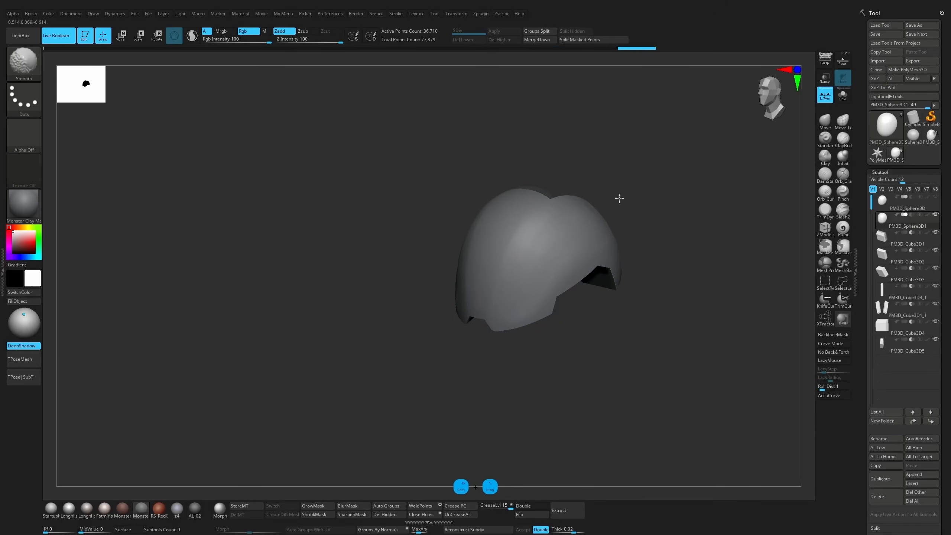
{"action": "left_click_drag", "start_coordinate": [613, 202], "coordinate": [589, 210]}
{"action": "key", "text": "s"}
{"action": "mouse_move", "coordinate": [522, 228]}
{"action": "left_mouse_down", "text": "alt"}
{"action": "mouse_move", "coordinate": [564, 182]}
{"action": "mouse_move", "coordinate": [565, 192]}
{"action": "left_mouse_up", "text": "alt"}
{"action": "left_click_drag", "start_coordinate": [621, 227], "coordinate": [581, 226]}
{"action": "left_click", "coordinate": [825, 210]}
{"action": "mouse_move", "coordinate": [641, 225]}
{"action": "left_mouse_down"}
{"action": "mouse_move", "coordinate": [686, 222]}
{"action": "mouse_move", "coordinate": [529, 312]}
{"action": "left_mouse_up"}
Scale the PM3D_Sphere3D1 head narrower along its X axis.
{"action": "key", "text": "w"}
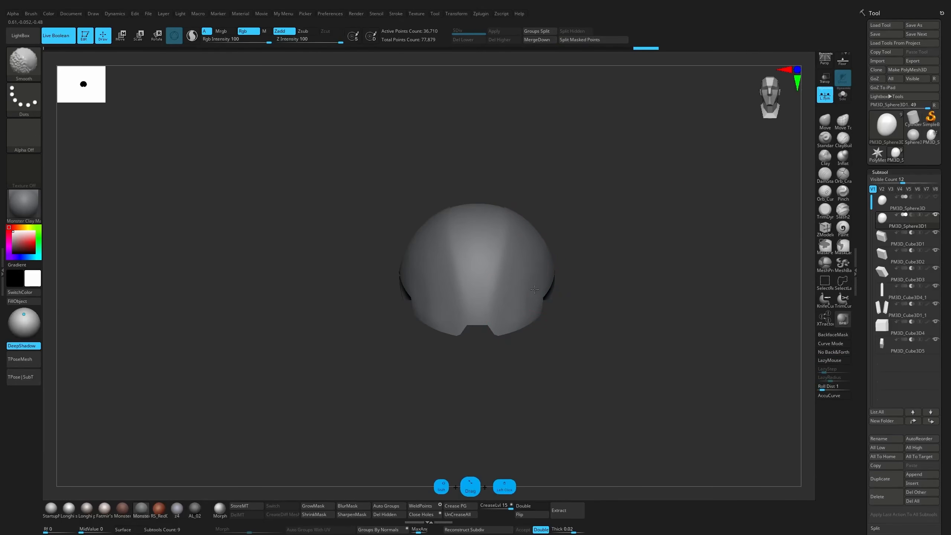
{"action": "mouse_move", "coordinate": [452, 293]}
{"action": "left_mouse_down"}
{"action": "mouse_move", "coordinate": [409, 306]}
{"action": "mouse_move", "coordinate": [563, 301]}
{"action": "mouse_move", "coordinate": [474, 302]}
{"action": "left_mouse_up"}
{"action": "left_click_drag", "start_coordinate": [630, 297], "coordinate": [583, 319]}
{"action": "key", "text": "ctrl+z"}
{"action": "left_click_drag", "start_coordinate": [452, 293], "coordinate": [458, 293]}
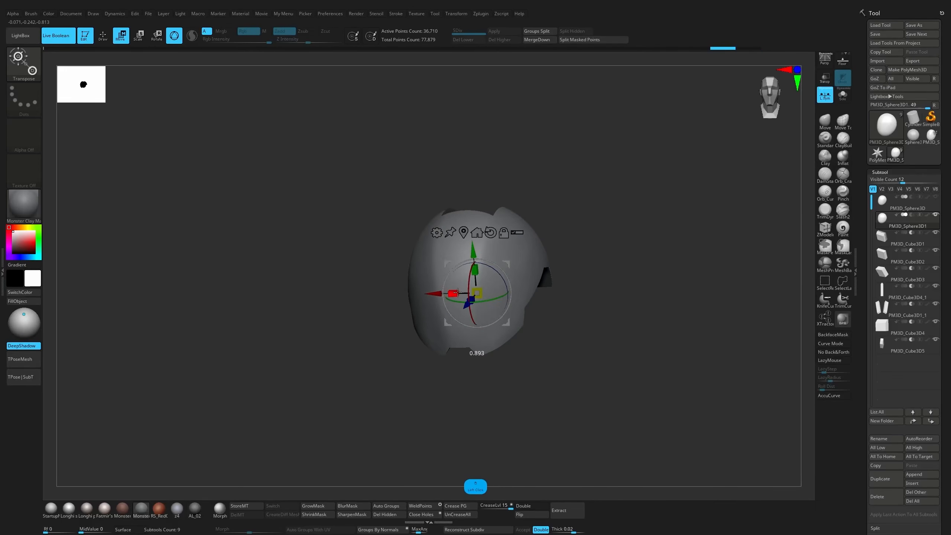
{"action": "mouse_move", "coordinate": [608, 316]}
{"action": "left_mouse_down"}
{"action": "mouse_move", "coordinate": [554, 334]}
{"action": "mouse_move", "coordinate": [607, 312]}
{"action": "mouse_move", "coordinate": [592, 329]}
{"action": "left_mouse_up"}
{"action": "key", "text": "ctrl+z"}
{"action": "key", "text": "ctrl+shift+z"}
{"action": "key", "text": "q"}
Check the cutters with PolyFrame, select PM3D_Cube3D5, and narrow that cutter with the gizmo.
{"action": "key", "text": "shift+f"}
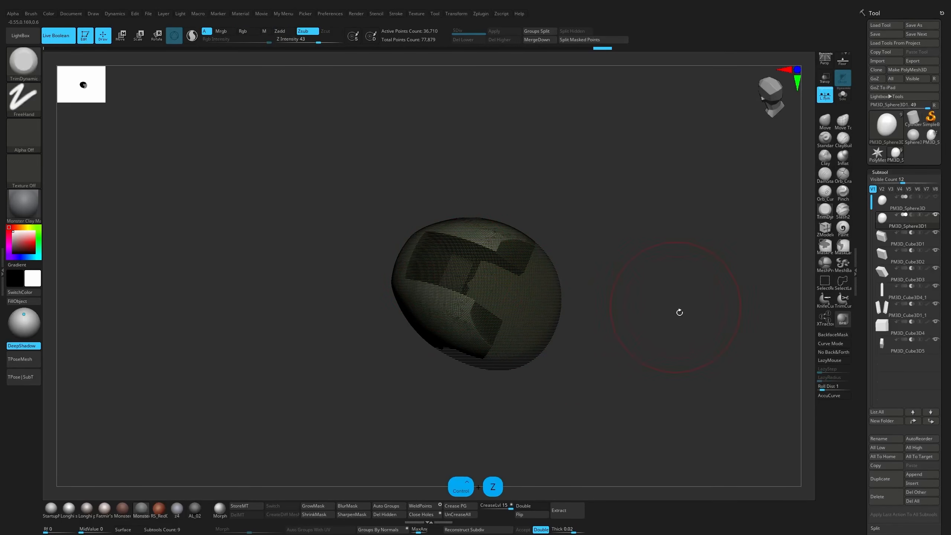
{"action": "key", "text": "shift+f"}
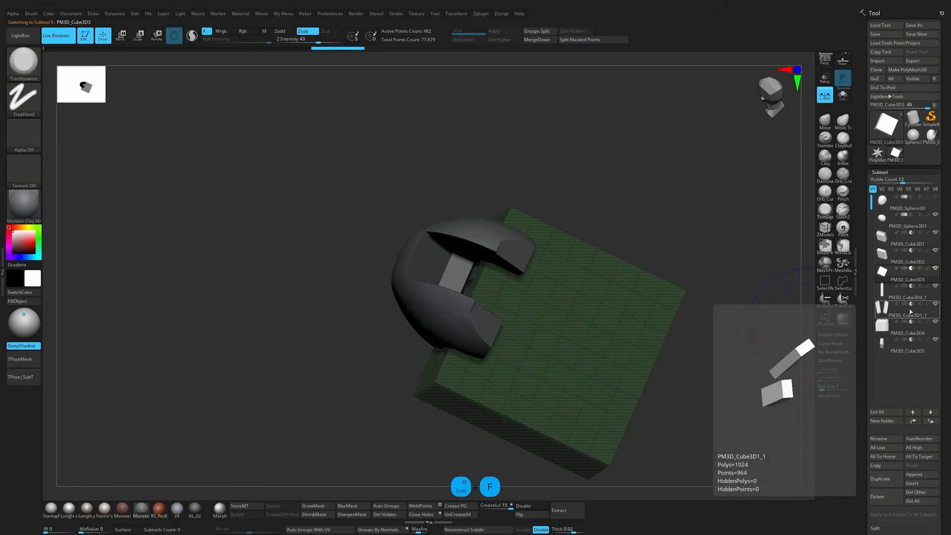
{"action": "left_click", "coordinate": [903, 304]}
{"action": "left_click", "coordinate": [902, 296]}
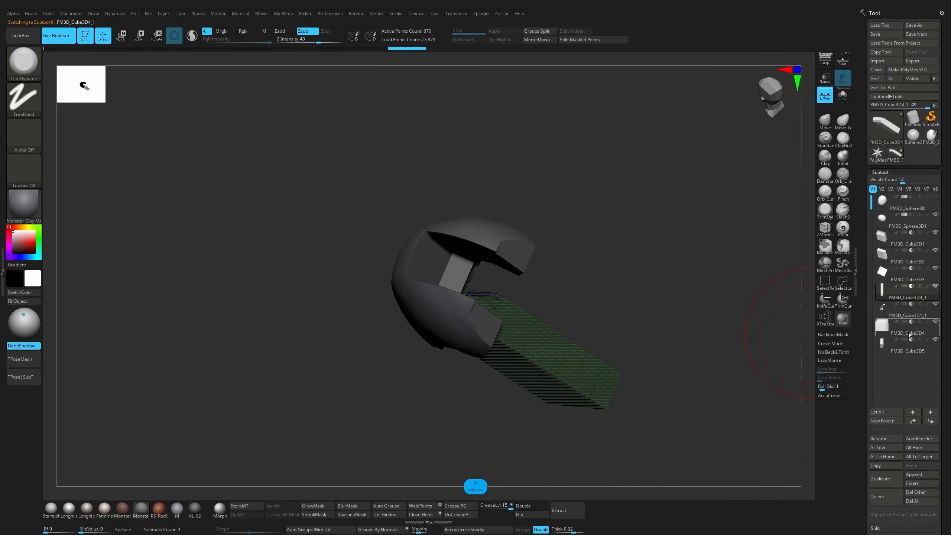
{"action": "left_click", "coordinate": [906, 351]}
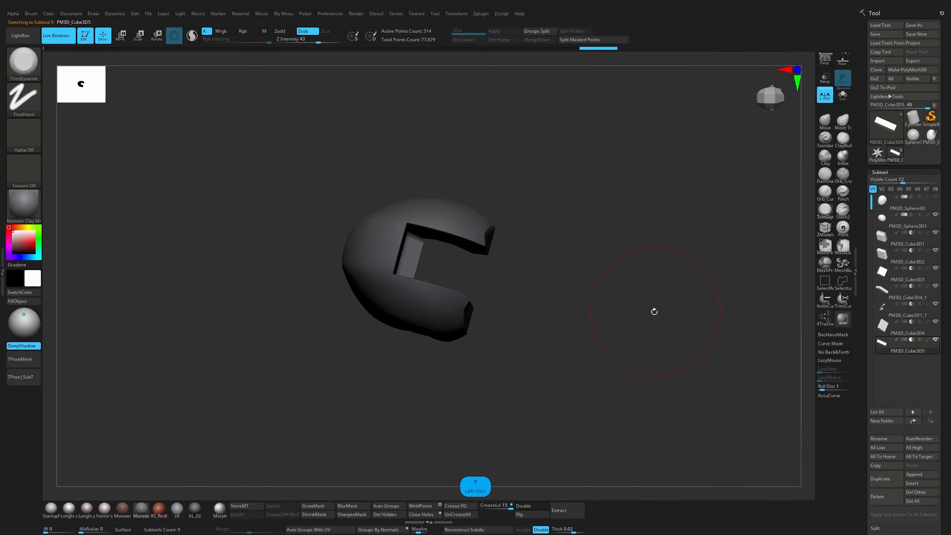
{"action": "key", "text": "w"}
{"action": "left_click_drag", "start_coordinate": [469, 248], "coordinate": [454, 270]}
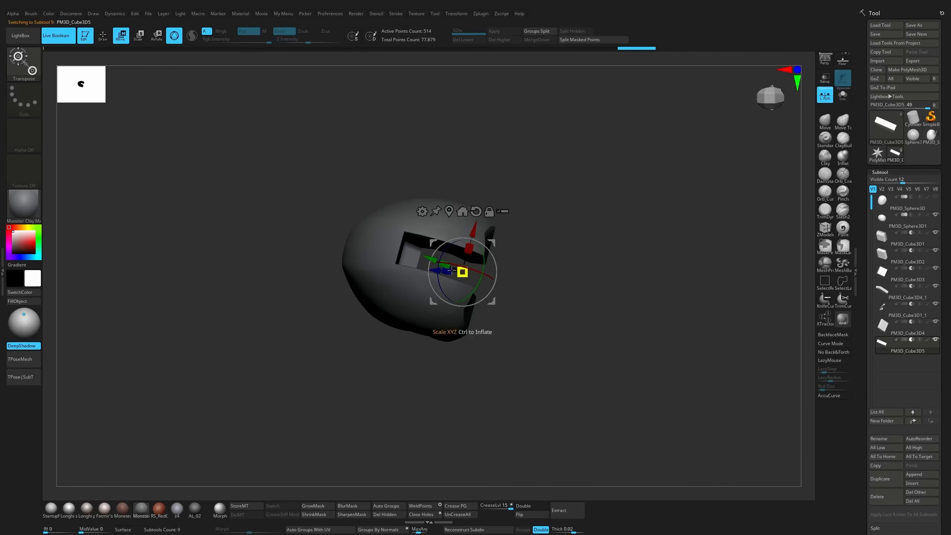
Mask part of the PM3D_Cube3D5 cutter, adjust the unmasked part with the gizmo, and clear the mask.
{"action": "mouse_move", "coordinate": [541, 270]}
{"action": "left_mouse_down", "text": "shift"}
{"action": "mouse_move", "coordinate": [541, 221]}
{"action": "mouse_move", "coordinate": [465, 214]}
{"action": "mouse_move", "coordinate": [506, 201]}
{"action": "left_mouse_up", "text": "shift"}
{"action": "key", "text": "q"}
{"action": "left_click", "coordinate": [506, 200], "text": "ctrl"}
{"action": "key", "text": "w"}
{"action": "left_click_drag", "start_coordinate": [428, 299], "coordinate": [449, 283]}
{"action": "key", "text": "q"}
{"action": "left_click_drag", "start_coordinate": [575, 221], "coordinate": [591, 244], "text": "ctrl"}
{"action": "mouse_move", "coordinate": [603, 267]}
{"action": "left_mouse_down"}
{"action": "mouse_move", "coordinate": [553, 280]}
{"action": "mouse_move", "coordinate": [649, 261]}
{"action": "mouse_move", "coordinate": [661, 269]}
{"action": "left_mouse_up"}
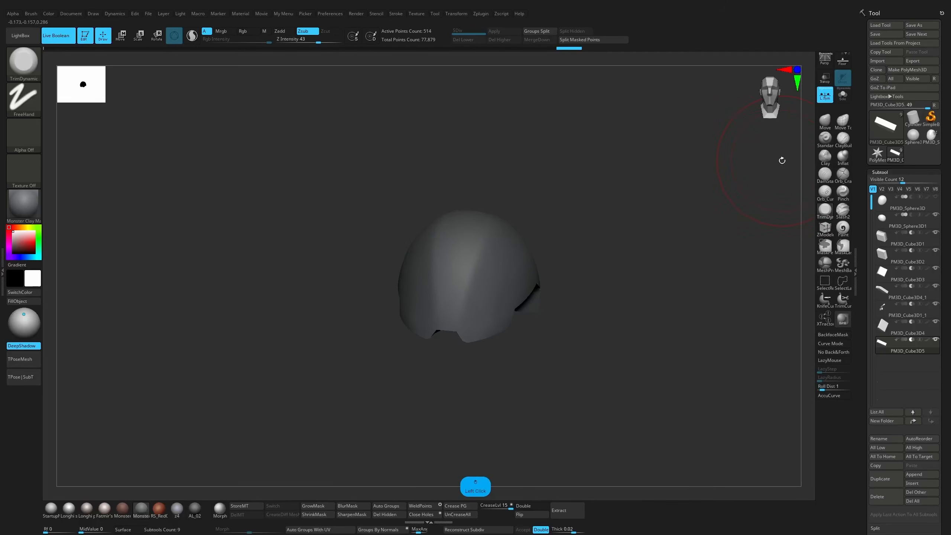
Insert a Sphere3D beside the PM3D_Sphere3D1 head, move it to the end of the SubTool list, and set it to subtract.
{"action": "left_click_drag", "start_coordinate": [647, 340], "coordinate": [549, 336]}
{"action": "left_click", "coordinate": [370, 285], "text": "alt"}
{"action": "left_click_drag", "start_coordinate": [721, 276], "coordinate": [697, 310]}
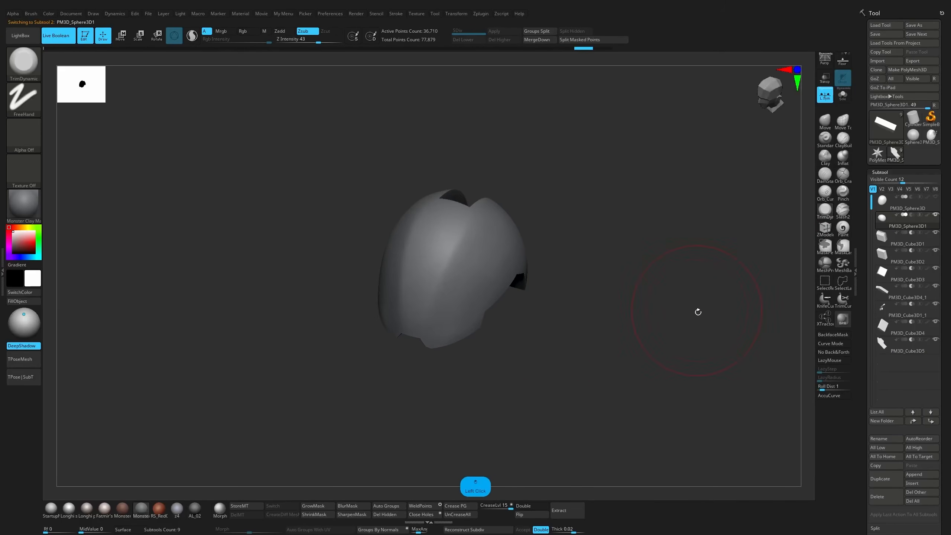
{"action": "left_click", "coordinate": [922, 483]}
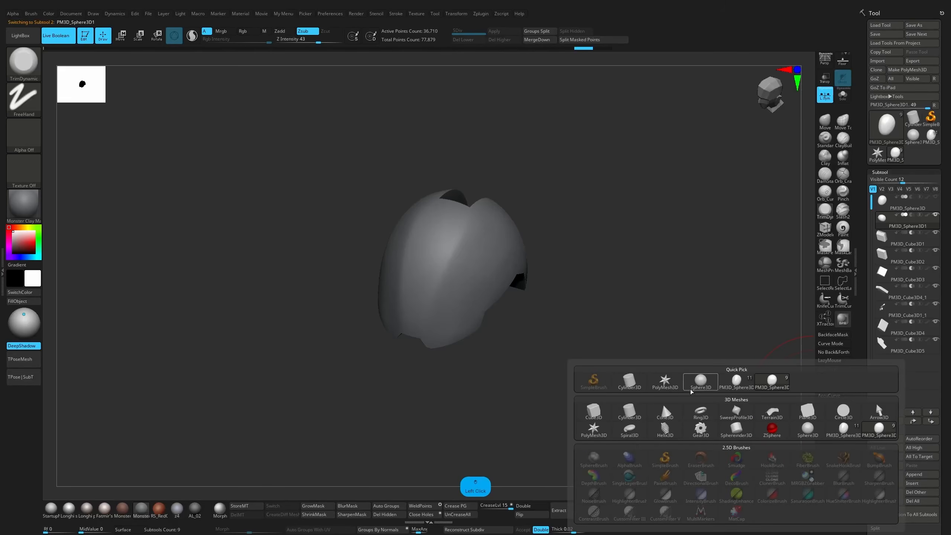
{"action": "left_click", "coordinate": [661, 402]}
{"action": "left_click_drag", "start_coordinate": [651, 312], "coordinate": [674, 294], "text": "shift"}
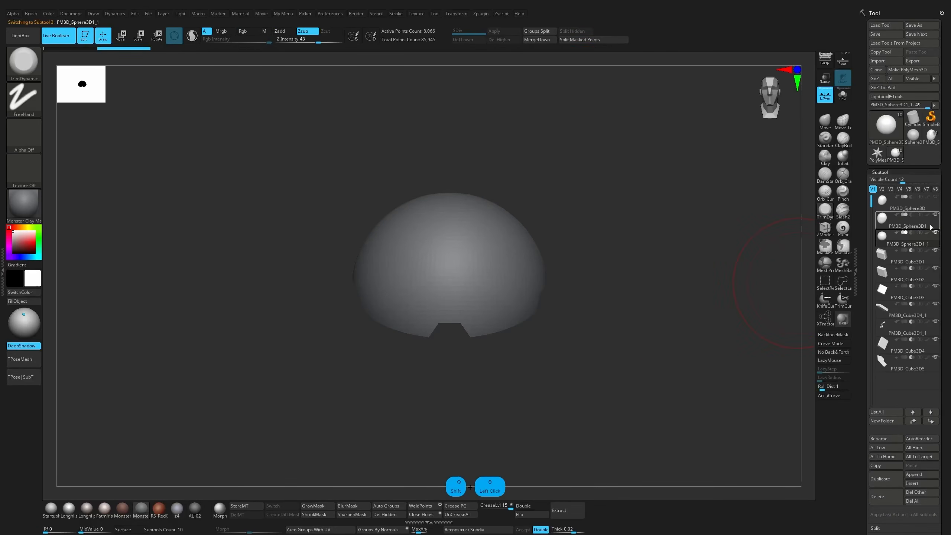
{"action": "left_click_drag", "start_coordinate": [907, 245], "coordinate": [907, 260]}
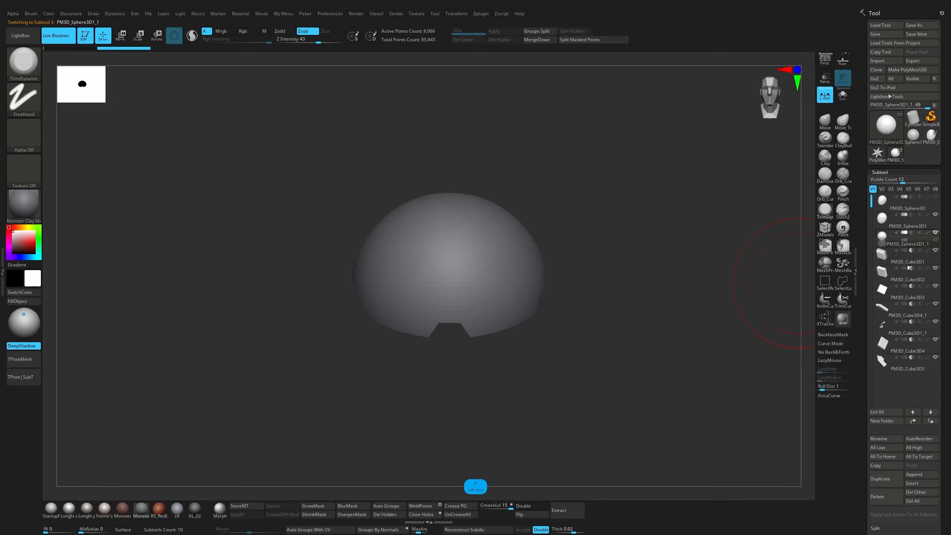
{"action": "left_click_drag", "start_coordinate": [905, 381], "coordinate": [883, 399]}
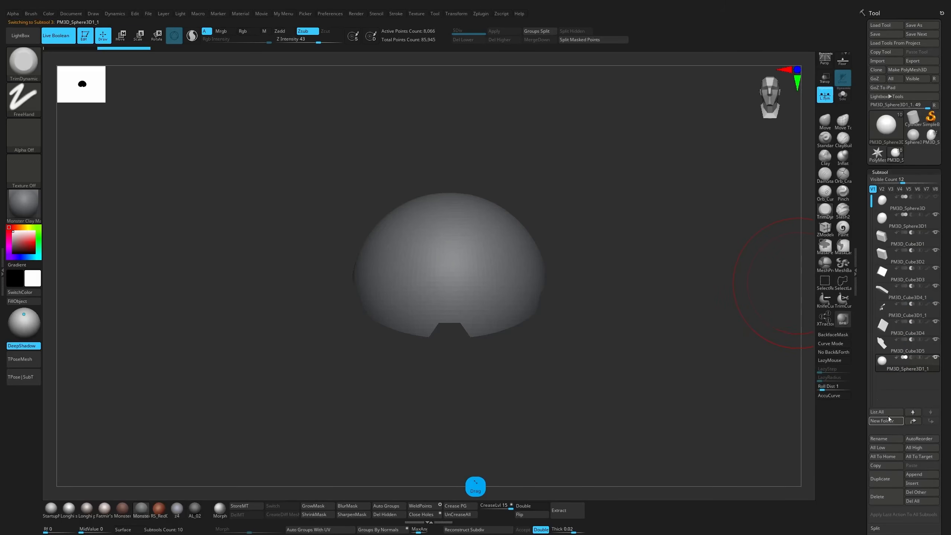
{"action": "left_click", "coordinate": [911, 358]}
Shrink the subtracting sphere and position it on one side of the face as an eye socket cutter.
{"action": "key", "text": "w"}
{"action": "left_click_drag", "start_coordinate": [443, 290], "coordinate": [437, 267]}
{"action": "mouse_move", "coordinate": [558, 210]}
{"action": "left_mouse_down"}
{"action": "mouse_move", "coordinate": [516, 217]}
{"action": "mouse_move", "coordinate": [523, 208]}
{"action": "left_mouse_up"}
{"action": "mouse_move", "coordinate": [590, 225]}
{"action": "left_mouse_down"}
{"action": "mouse_move", "coordinate": [520, 205]}
{"action": "mouse_move", "coordinate": [491, 234]}
{"action": "mouse_move", "coordinate": [464, 227]}
{"action": "left_mouse_up"}
{"action": "key", "text": "q"}
{"action": "key", "text": "w"}
{"action": "key", "text": "q"}
{"action": "left_click_drag", "start_coordinate": [614, 210], "coordinate": [677, 204]}
{"action": "mouse_move", "coordinate": [614, 199]}
{"action": "left_mouse_down", "text": "alt"}
{"action": "mouse_move", "coordinate": [679, 210]}
{"action": "mouse_move", "coordinate": [683, 228]}
{"action": "left_mouse_up", "text": "alt"}
{"action": "mouse_move", "coordinate": [683, 229]}
{"action": "left_mouse_down"}
{"action": "mouse_move", "coordinate": [618, 213]}
{"action": "mouse_move", "coordinate": [580, 229]}
{"action": "left_mouse_up"}
{"action": "key", "text": "w"}
{"action": "key", "text": "q"}
{"action": "mouse_move", "coordinate": [599, 187]}
{"action": "left_mouse_down"}
{"action": "mouse_move", "coordinate": [770, 206]}
{"action": "mouse_move", "coordinate": [666, 249]}
{"action": "mouse_move", "coordinate": [691, 216]}
{"action": "left_mouse_up"}
{"action": "key", "text": "w"}
Mirror the eye socket sphere to the other side of the head, merged into one SubTool.
{"action": "key", "text": "alt+x"}
{"action": "key", "text": "alt+x"}
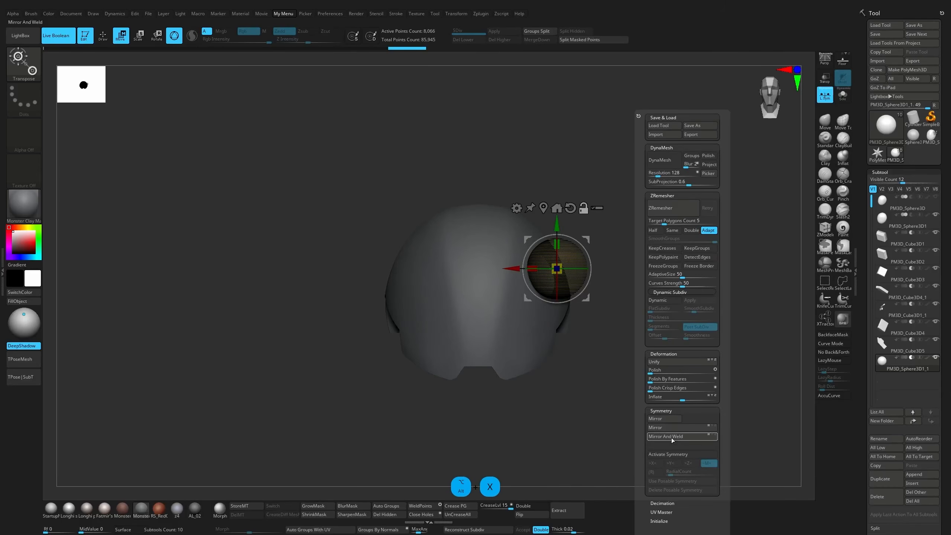
{"action": "left_click", "coordinate": [668, 419]}
{"action": "left_click", "coordinate": [453, 224]}
{"action": "key", "text": "shift+f"}
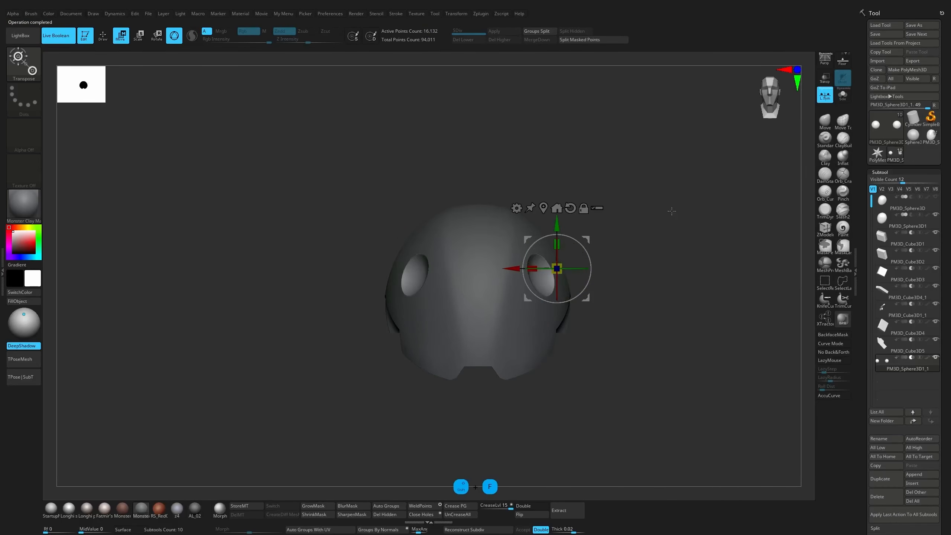
Duplicate the eye socket spheres, set the copy to subtract, and scale it down just below the sockets.
{"action": "key", "text": "q"}
{"action": "mouse_move", "coordinate": [676, 208]}
{"action": "left_mouse_down"}
{"action": "mouse_move", "coordinate": [636, 174]}
{"action": "mouse_move", "coordinate": [617, 175]}
{"action": "mouse_move", "coordinate": [623, 163]}
{"action": "left_mouse_up"}
{"action": "left_click_drag", "start_coordinate": [692, 257], "coordinate": [689, 351]}
{"action": "key", "text": "ctrl+shift+d"}
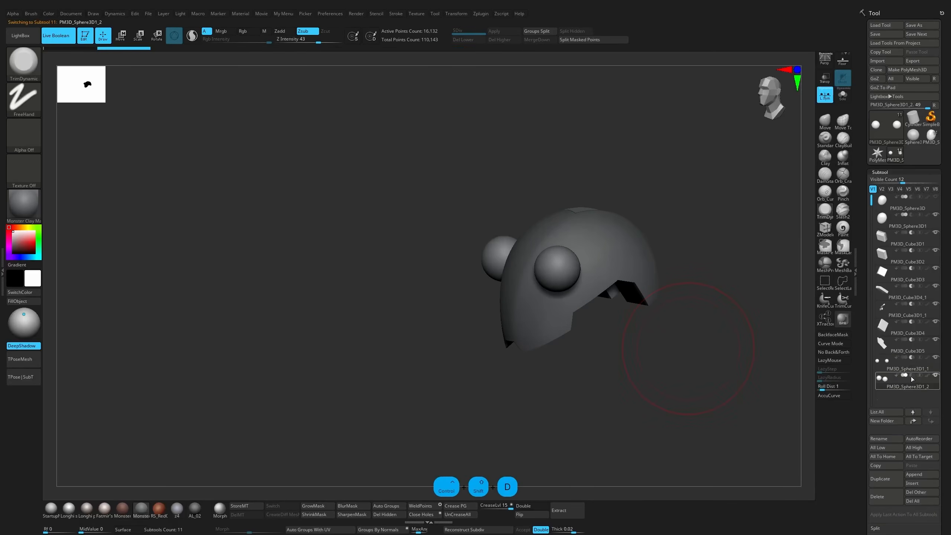
{"action": "left_click", "coordinate": [911, 376]}
{"action": "key", "text": "w"}
{"action": "mouse_move", "coordinate": [588, 240]}
{"action": "left_mouse_down"}
{"action": "mouse_move", "coordinate": [579, 256]}
{"action": "mouse_move", "coordinate": [594, 256]}
{"action": "mouse_move", "coordinate": [583, 258]}
{"action": "left_mouse_up"}
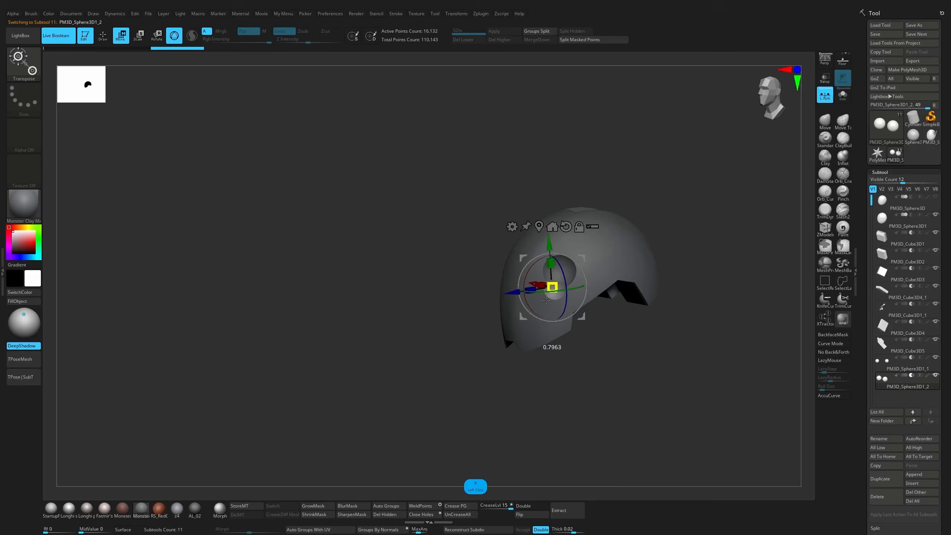
Stretch the smaller sphere cutter downward with the Move brush to carve an elongated groove below the eye socket.
{"action": "key", "text": "q"}
{"action": "key", "text": "shift+f"}
{"action": "mouse_move", "coordinate": [696, 242]}
{"action": "left_mouse_down"}
{"action": "mouse_move", "coordinate": [680, 254]}
{"action": "mouse_move", "coordinate": [683, 266]}
{"action": "mouse_move", "coordinate": [664, 263]}
{"action": "mouse_move", "coordinate": [673, 256]}
{"action": "left_mouse_up"}
{"action": "left_click_drag", "start_coordinate": [624, 278], "coordinate": [607, 280]}
{"action": "key", "text": "1"}
{"action": "left_click_drag", "start_coordinate": [548, 301], "coordinate": [546, 305]}
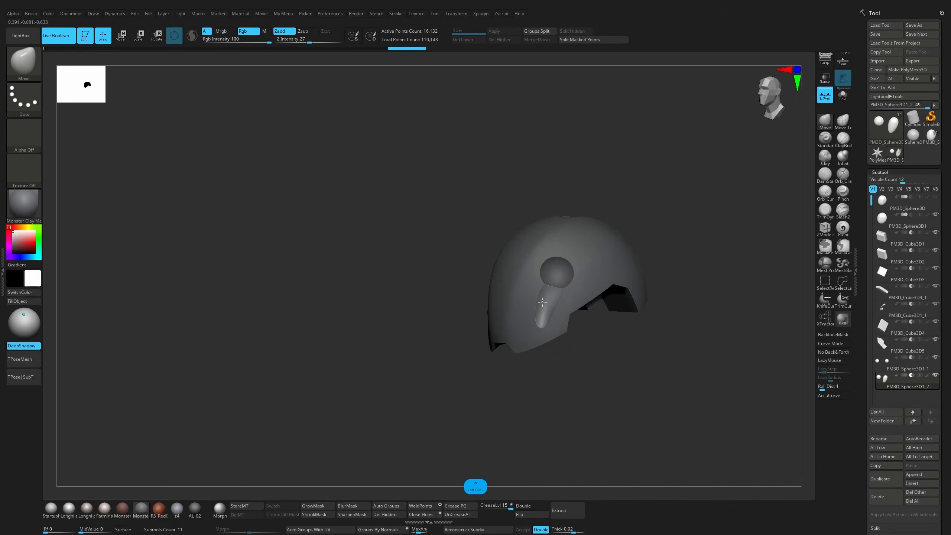
Smooth and thin the elongated sphere cutter below the eye socket into a narrow, even groove.
{"action": "left_click", "coordinate": [549, 299]}
{"action": "key", "text": "shift"}
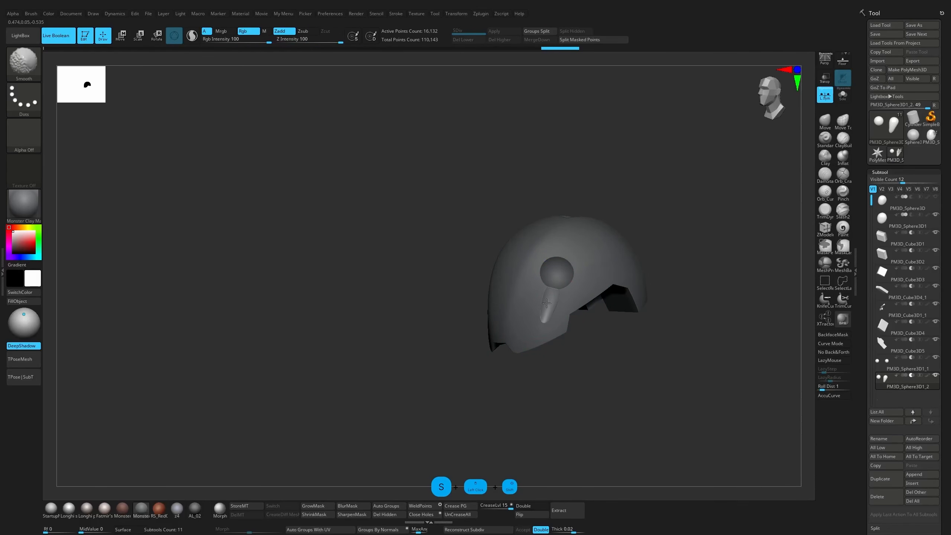
{"action": "left_click_drag", "start_coordinate": [548, 302], "coordinate": [551, 292], "text": "shift"}
{"action": "key", "text": "s"}
{"action": "left_click", "coordinate": [555, 290]}
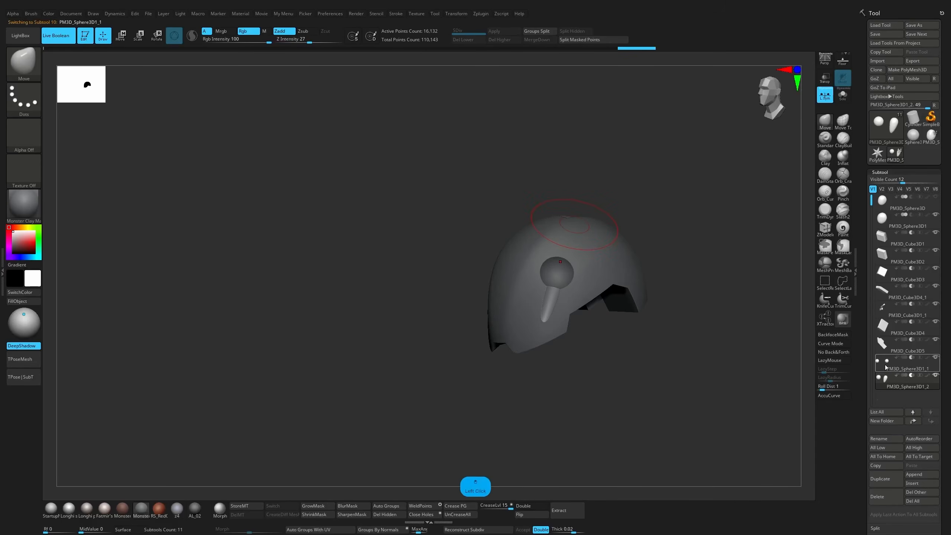
Select the eye socket spheres and reshape them into a curved brow-like cut above the lower groove.
{"action": "left_click", "coordinate": [890, 368]}
{"action": "key", "text": "shift"}
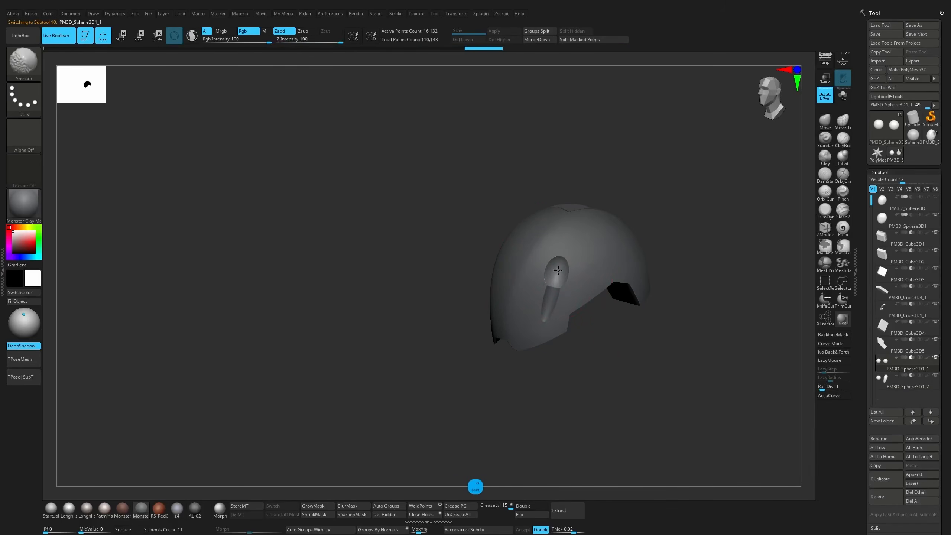
{"action": "mouse_move", "coordinate": [546, 285]}
{"action": "left_mouse_down"}
{"action": "mouse_move", "coordinate": [521, 293]}
{"action": "mouse_move", "coordinate": [569, 259]}
{"action": "mouse_move", "coordinate": [538, 285]}
{"action": "left_mouse_up"}
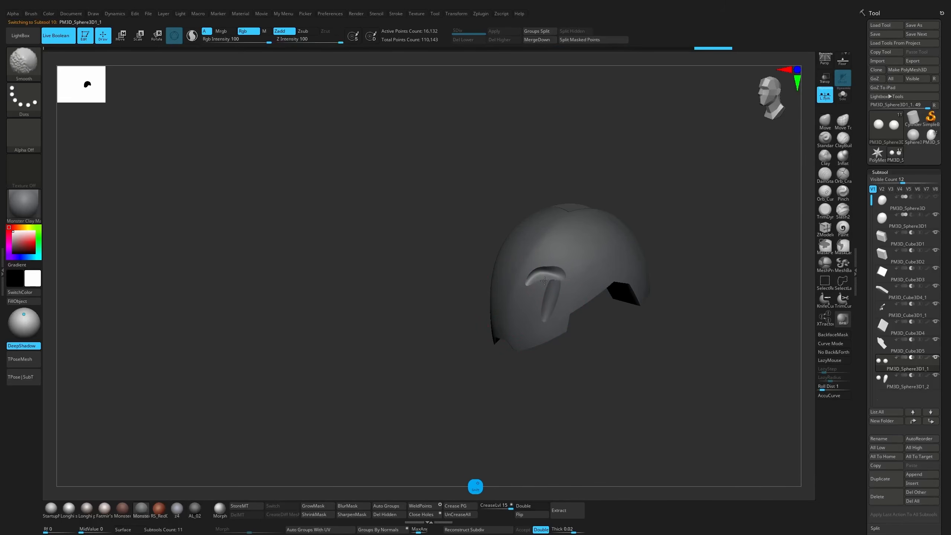
{"action": "left_click_drag", "start_coordinate": [653, 284], "coordinate": [691, 272]}
{"action": "left_click_drag", "start_coordinate": [612, 317], "coordinate": [532, 303]}
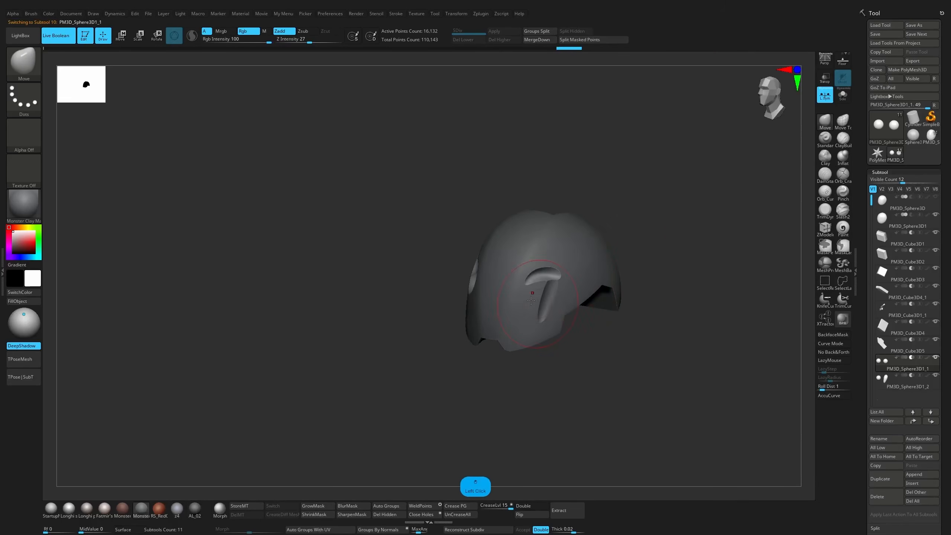
Delete both sphere cutter SubTools that form the eye sockets and lower grooves.
{"action": "left_click_drag", "start_coordinate": [863, 507], "coordinate": [862, 421]}
{"action": "left_click", "coordinate": [883, 417]}
{"action": "left_click", "coordinate": [818, 429]}
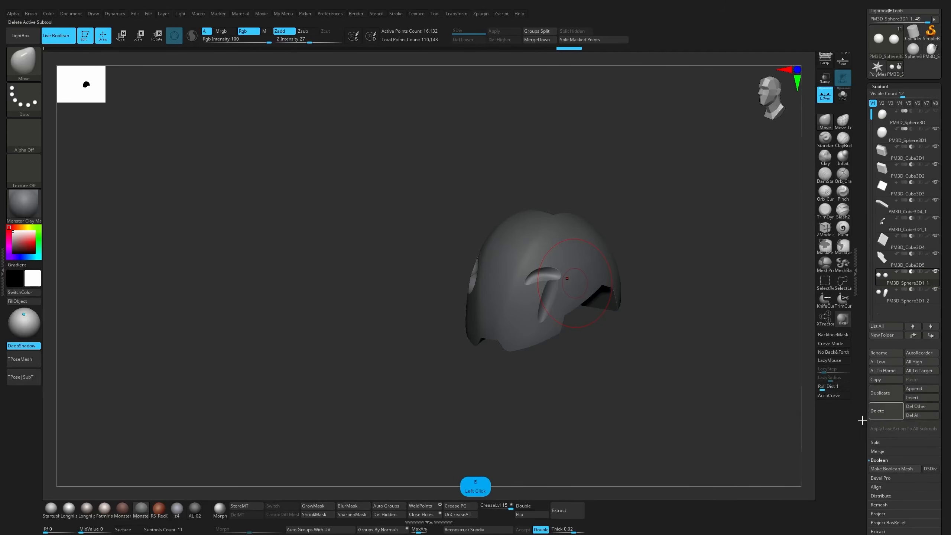
{"action": "left_click", "coordinate": [871, 417]}
{"action": "left_click", "coordinate": [818, 429]}
{"action": "left_click_drag", "start_coordinate": [707, 394], "coordinate": [602, 333]}
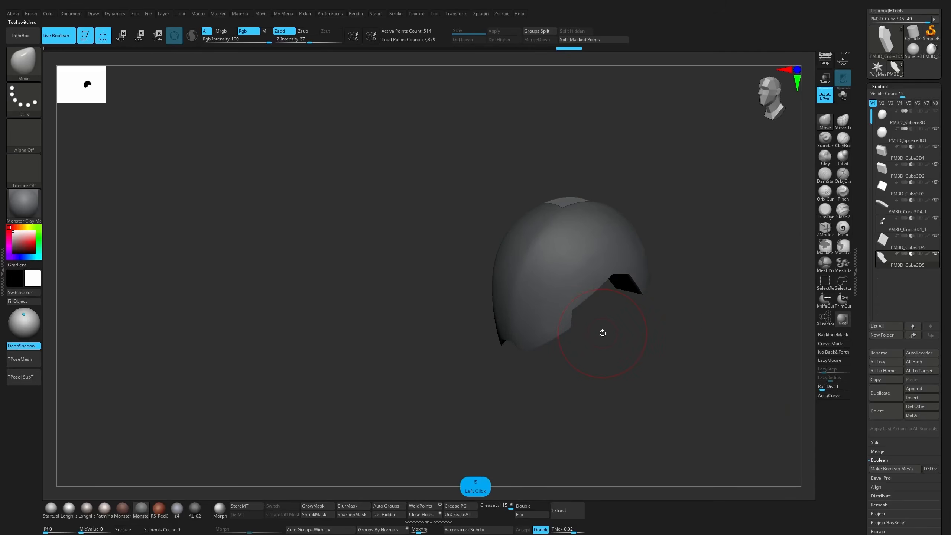
Flatten the front and side planes of the main head sphere with the TrimDynamic brush.
{"action": "mouse_move", "coordinate": [680, 200]}
{"action": "left_mouse_down"}
{"action": "mouse_move", "coordinate": [669, 227]}
{"action": "mouse_move", "coordinate": [802, 199]}
{"action": "left_mouse_up"}
{"action": "left_click", "coordinate": [554, 254], "text": "alt"}
{"action": "mouse_move", "coordinate": [632, 207]}
{"action": "left_mouse_down"}
{"action": "mouse_move", "coordinate": [694, 214]}
{"action": "mouse_move", "coordinate": [650, 203]}
{"action": "left_mouse_up"}
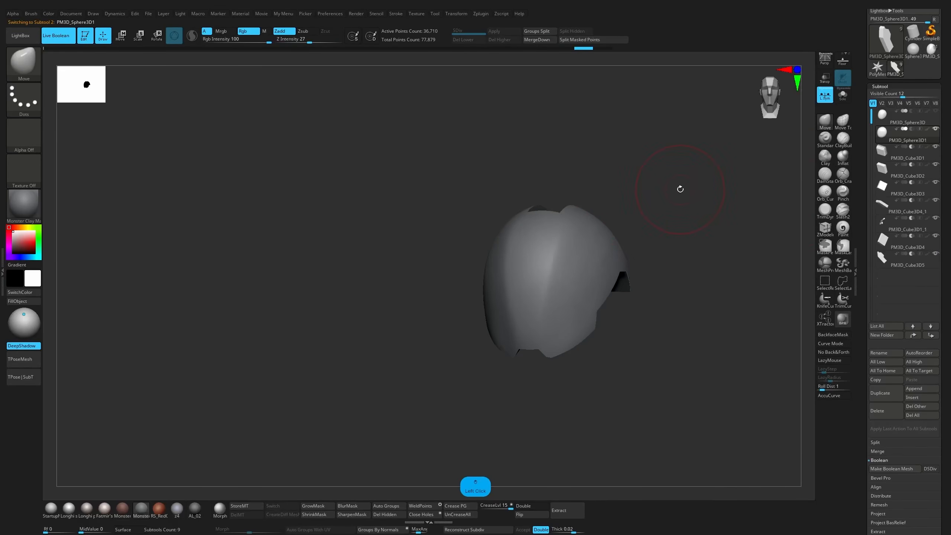
{"action": "left_click", "coordinate": [824, 210]}
{"action": "left_click_drag", "start_coordinate": [723, 245], "coordinate": [743, 233]}
{"action": "key", "text": "s"}
{"action": "left_click_drag", "start_coordinate": [566, 307], "coordinate": [572, 287]}
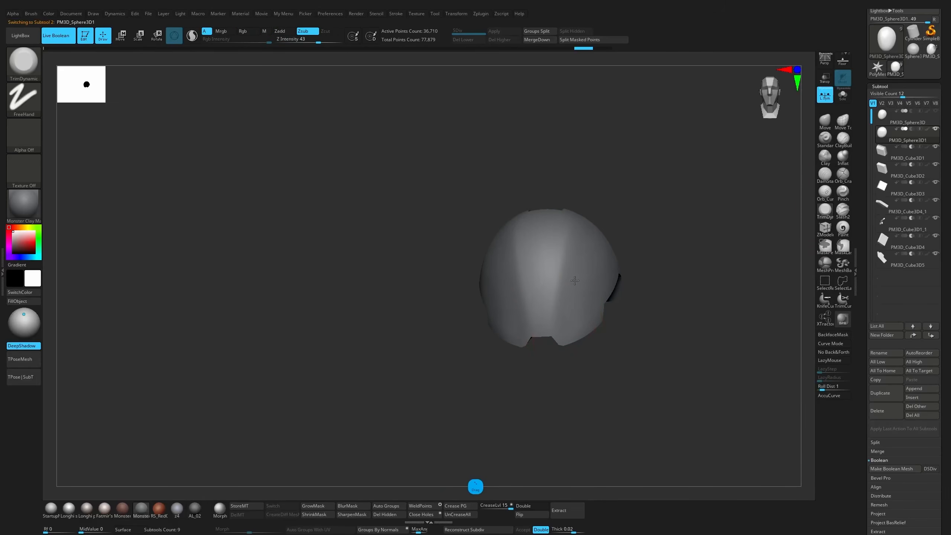
{"action": "mouse_move", "coordinate": [577, 238]}
{"action": "left_mouse_down"}
{"action": "mouse_move", "coordinate": [597, 275]}
{"action": "mouse_move", "coordinate": [583, 299]}
{"action": "mouse_move", "coordinate": [591, 292]}
{"action": "left_mouse_up"}
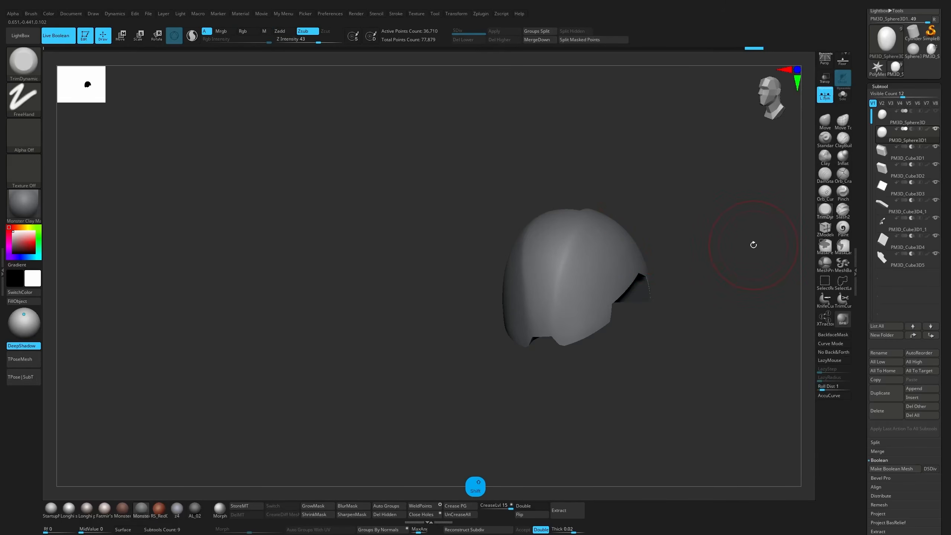
Make a Boolean mesh from the SubTools, inspect its wireframe, and return to the original head tool.
{"action": "left_click_drag", "start_coordinate": [697, 215], "coordinate": [666, 240], "text": "shift"}
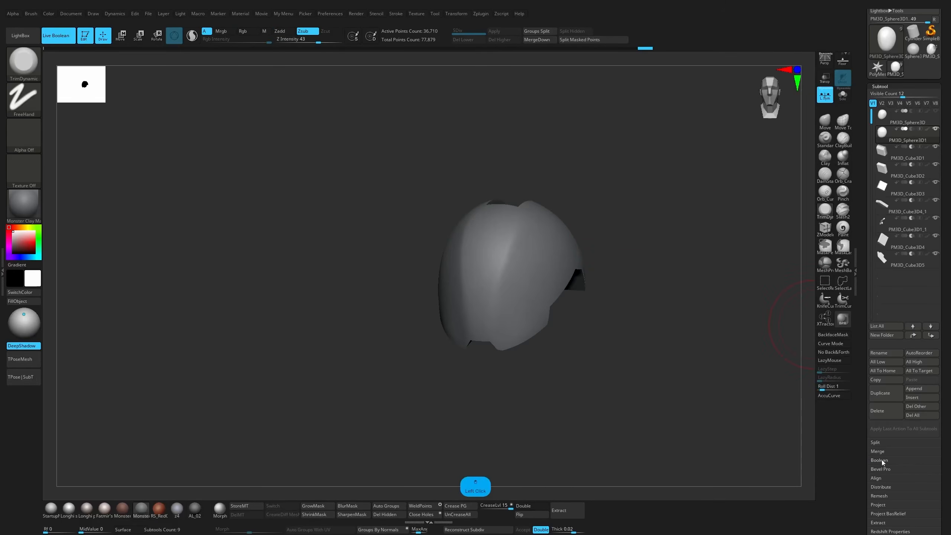
{"action": "left_click", "coordinate": [901, 470]}
{"action": "left_click", "coordinate": [895, 76]}
{"action": "mouse_move", "coordinate": [686, 219]}
{"action": "left_mouse_down"}
{"action": "mouse_move", "coordinate": [618, 210]}
{"action": "mouse_move", "coordinate": [596, 169]}
{"action": "mouse_move", "coordinate": [613, 195]}
{"action": "mouse_move", "coordinate": [470, 247]}
{"action": "left_mouse_up"}
{"action": "key", "text": "shift+f"}
{"action": "left_click_drag", "start_coordinate": [548, 196], "coordinate": [618, 205]}
{"action": "left_click_drag", "start_coordinate": [634, 239], "coordinate": [704, 262], "text": "shift"}
{"action": "left_click", "coordinate": [919, 74]}
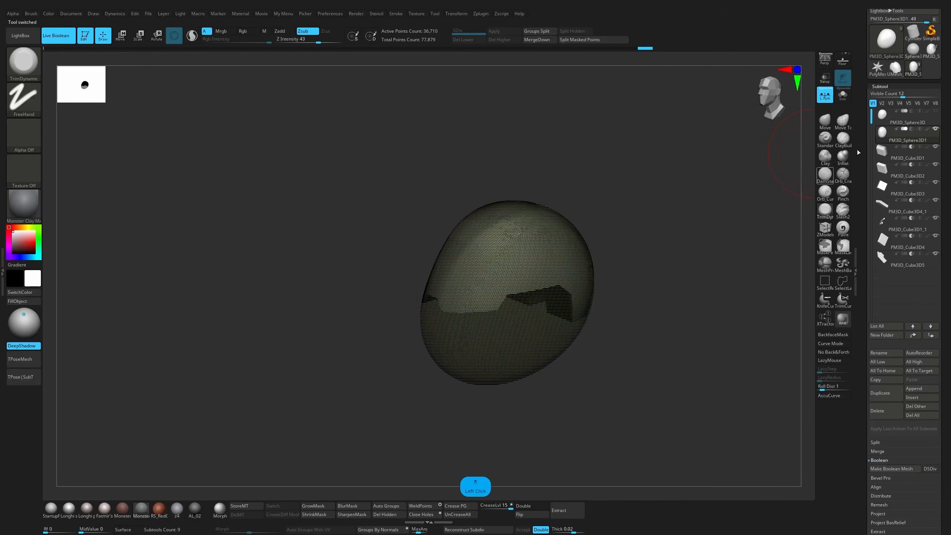
Create a SubTool folder with the default title and move the cube cutters into it with the head sphere.
{"action": "left_click", "coordinate": [880, 338]}
{"action": "key", "text": "Return"}
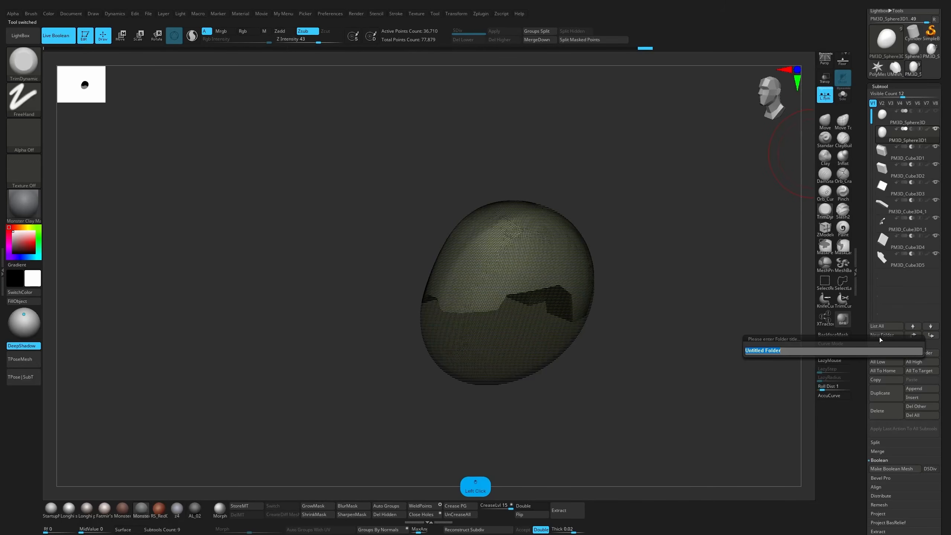
{"action": "left_click", "coordinate": [904, 168]}
{"action": "left_click_drag", "start_coordinate": [897, 192], "coordinate": [901, 177]}
{"action": "left_click_drag", "start_coordinate": [900, 209], "coordinate": [902, 192]}
{"action": "mouse_move", "coordinate": [899, 231]}
{"action": "left_mouse_down"}
{"action": "mouse_move", "coordinate": [900, 212]}
{"action": "mouse_move", "coordinate": [900, 237]}
{"action": "mouse_move", "coordinate": [901, 228]}
{"action": "left_mouse_up"}
{"action": "mouse_move", "coordinate": [899, 262]}
{"action": "left_mouse_down"}
{"action": "mouse_move", "coordinate": [901, 249]}
{"action": "mouse_move", "coordinate": [904, 280]}
{"action": "mouse_move", "coordinate": [906, 269]}
{"action": "left_mouse_up"}
Convert the SubTool folder into a single mesh using Boolean With DSDiv.
{"action": "left_click", "coordinate": [915, 124]}
{"action": "left_click", "coordinate": [915, 129]}
{"action": "left_click", "coordinate": [927, 129]}
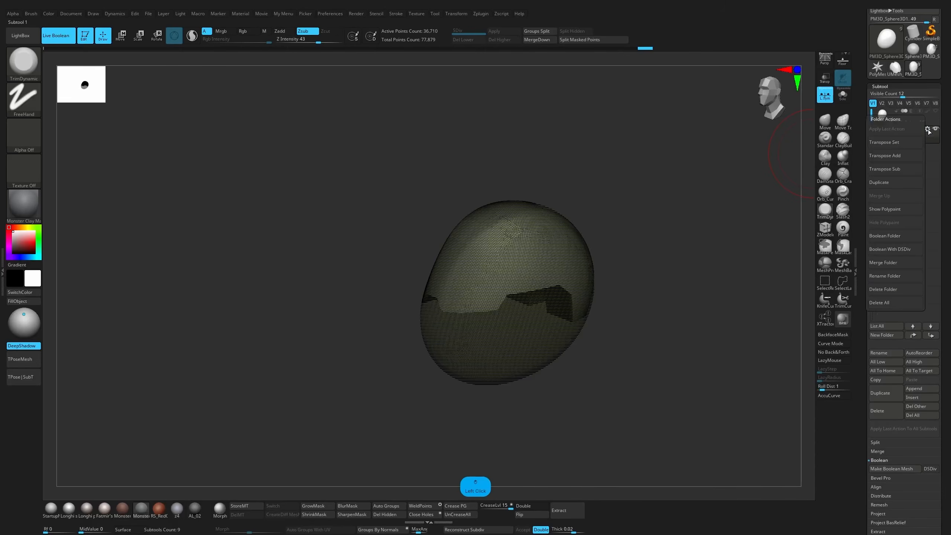
{"action": "left_click", "coordinate": [896, 248]}
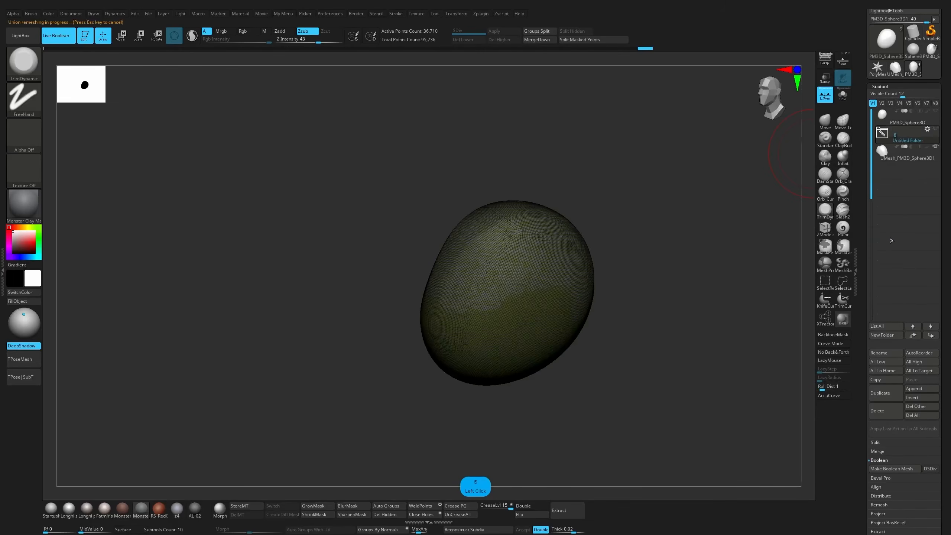
Duplicate the resulting Boolean mesh and keep the first copy selected.
{"action": "left_click", "coordinate": [902, 159]}
{"action": "left_click_drag", "start_coordinate": [712, 218], "coordinate": [686, 195]}
{"action": "key", "text": "shift+f"}
{"action": "key", "text": "ctrl+d"}
{"action": "left_click", "coordinate": [912, 162]}
Try DynaMesh on the first Boolean mesh copy at an adjusted resolution and check its wireframe.
{"action": "key", "text": "alt+x"}
{"action": "key", "text": "alt+x"}
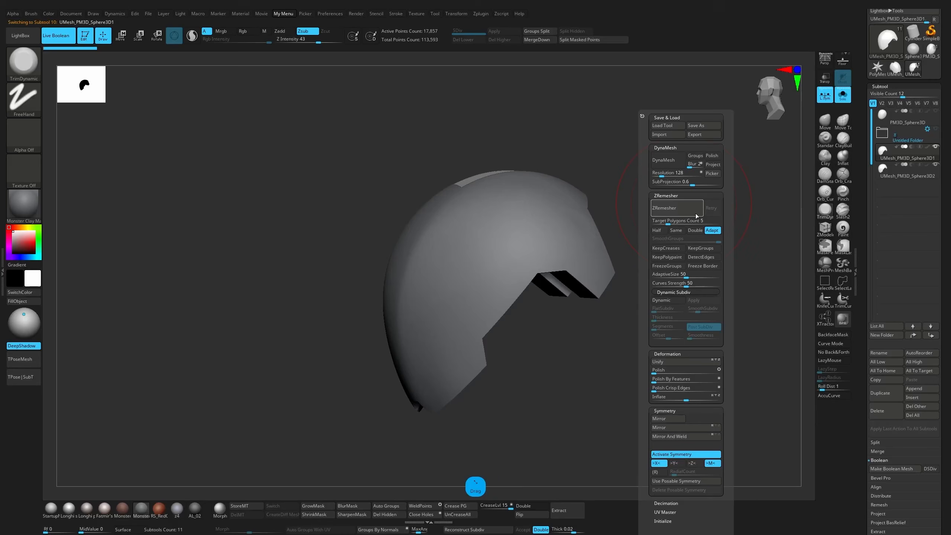
{"action": "left_click_drag", "start_coordinate": [662, 175], "coordinate": [668, 175]}
{"action": "left_click", "coordinate": [670, 164]}
{"action": "key", "text": "shift+f"}
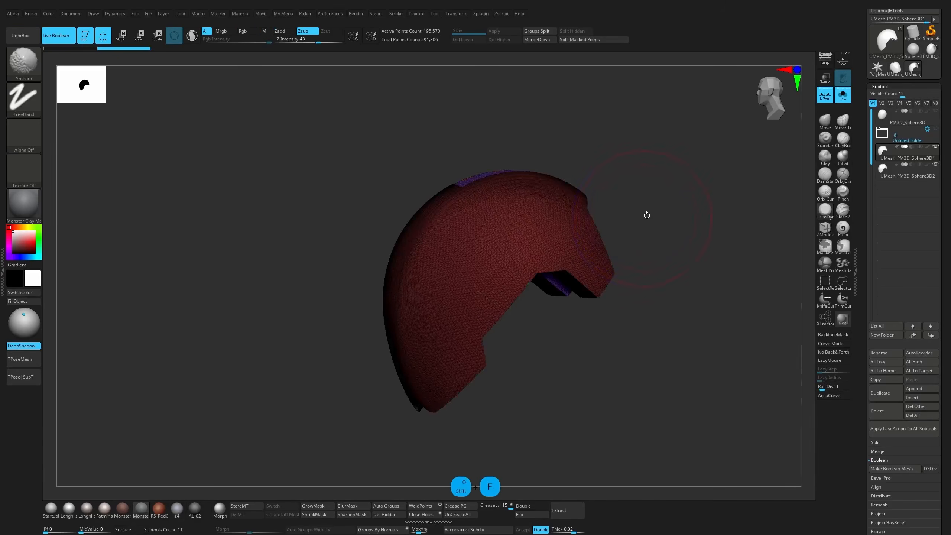
{"action": "left_click_drag", "start_coordinate": [645, 216], "coordinate": [589, 200]}
{"action": "key", "text": "shift+f"}
{"action": "mouse_move", "coordinate": [713, 197]}
{"action": "left_mouse_down"}
{"action": "mouse_move", "coordinate": [714, 222]}
{"action": "mouse_move", "coordinate": [694, 213]}
{"action": "left_mouse_up"}
Try ClayBuildup strokes on the DynaMeshed helmet and undo them.
{"action": "key", "text": "2"}
{"action": "mouse_move", "coordinate": [652, 241]}
{"action": "left_mouse_down"}
{"action": "mouse_move", "coordinate": [604, 275]}
{"action": "mouse_move", "coordinate": [649, 262]}
{"action": "left_mouse_up"}
{"action": "key", "text": "3"}
{"action": "key", "text": "ctrl+z"}
{"action": "key", "text": "ctrl+z"}
{"action": "mouse_move", "coordinate": [746, 214]}
{"action": "left_mouse_down"}
{"action": "mouse_move", "coordinate": [780, 186]}
{"action": "mouse_move", "coordinate": [673, 164]}
{"action": "mouse_move", "coordinate": [755, 174]}
{"action": "left_mouse_up"}
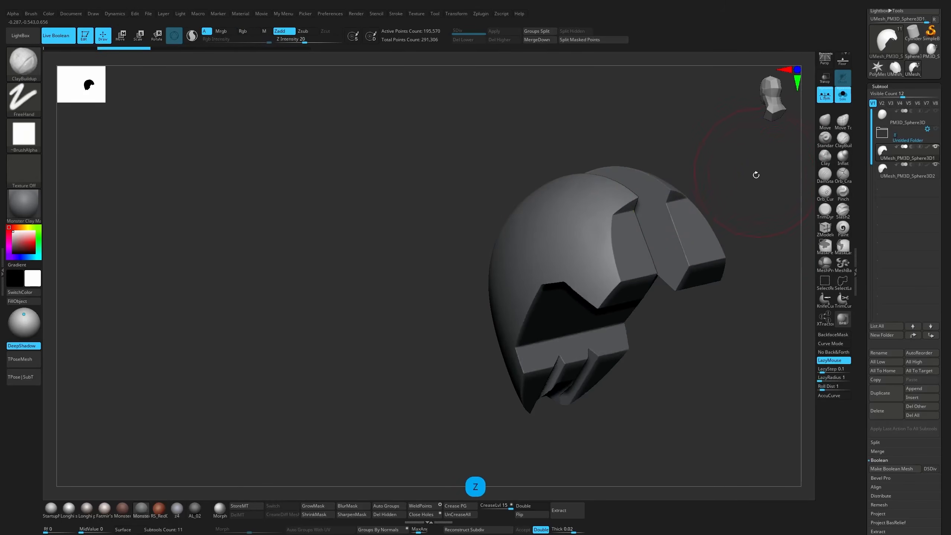
Undo the DynaMesh and ZRemesh the helmet with KeepGroups enabled, previewed with dynamic subdivision.
{"action": "key", "text": "shift+f"}
{"action": "left_click_drag", "start_coordinate": [861, 222], "coordinate": [864, 2]}
{"action": "left_click_drag", "start_coordinate": [864, 358], "coordinate": [870, 173]}
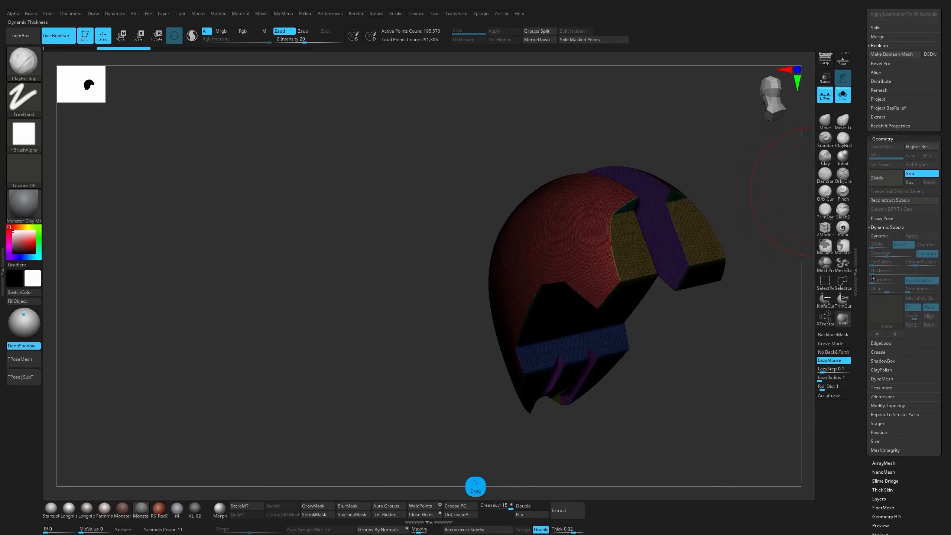
{"action": "left_click", "coordinate": [889, 397]}
{"action": "key", "text": "ctrl+z"}
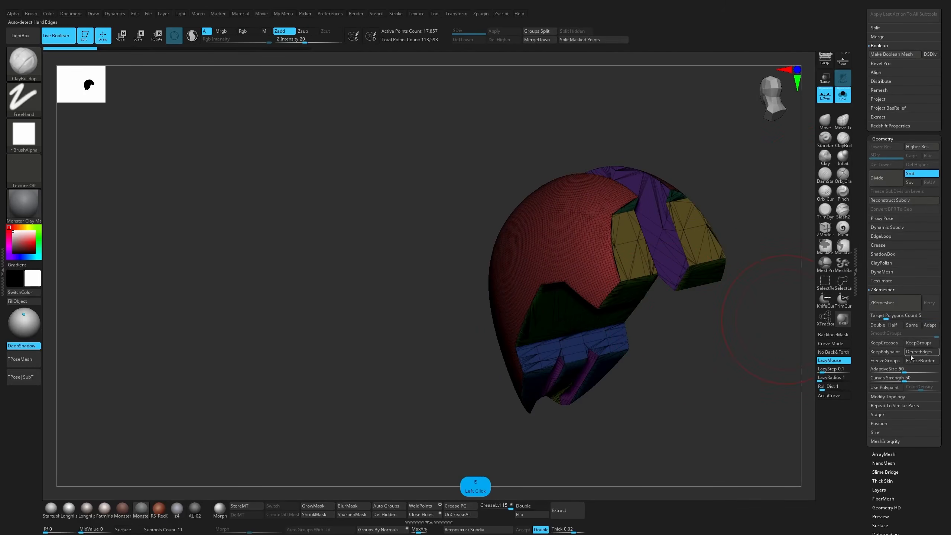
{"action": "left_click", "coordinate": [915, 343]}
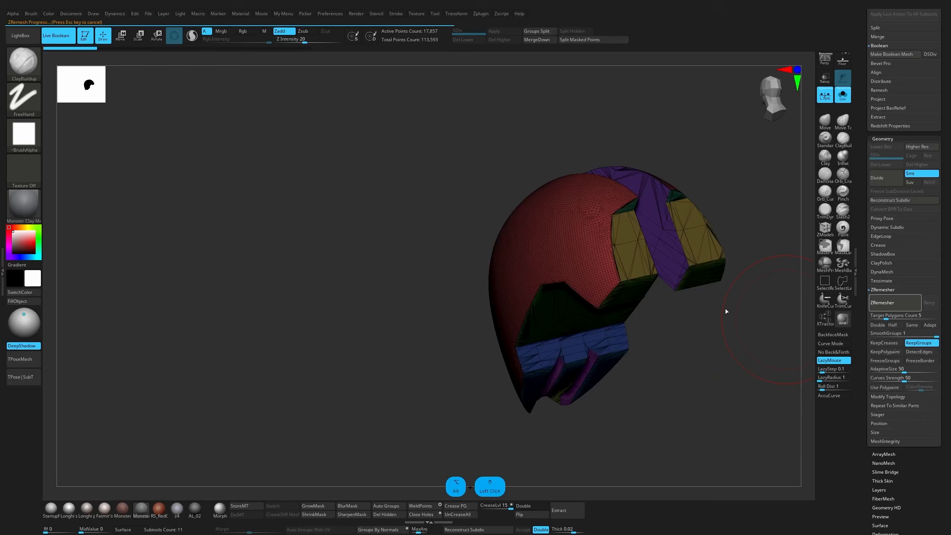
{"action": "left_click_drag", "start_coordinate": [751, 318], "coordinate": [799, 186]}
{"action": "key", "text": "d"}
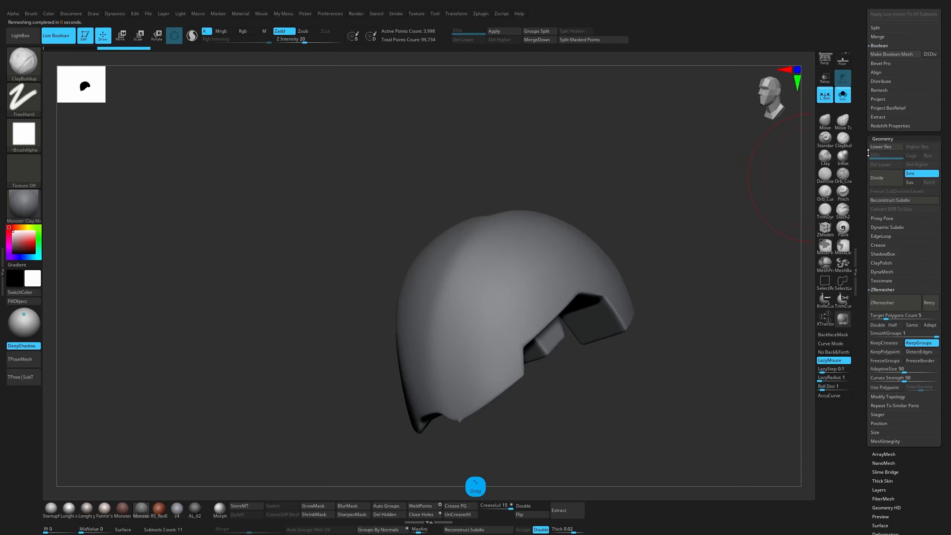
Select the duplicate Boolean mesh, isolate its outer shell polygroup, and delete the hidden geometry.
{"action": "left_click_drag", "start_coordinate": [864, 157], "coordinate": [867, 250]}
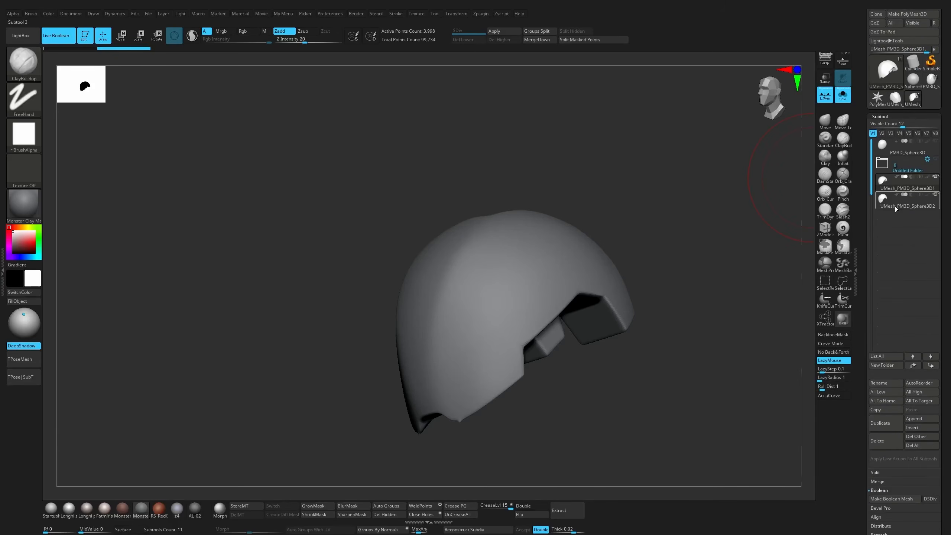
{"action": "left_click", "coordinate": [895, 209]}
{"action": "key", "text": "shift+f"}
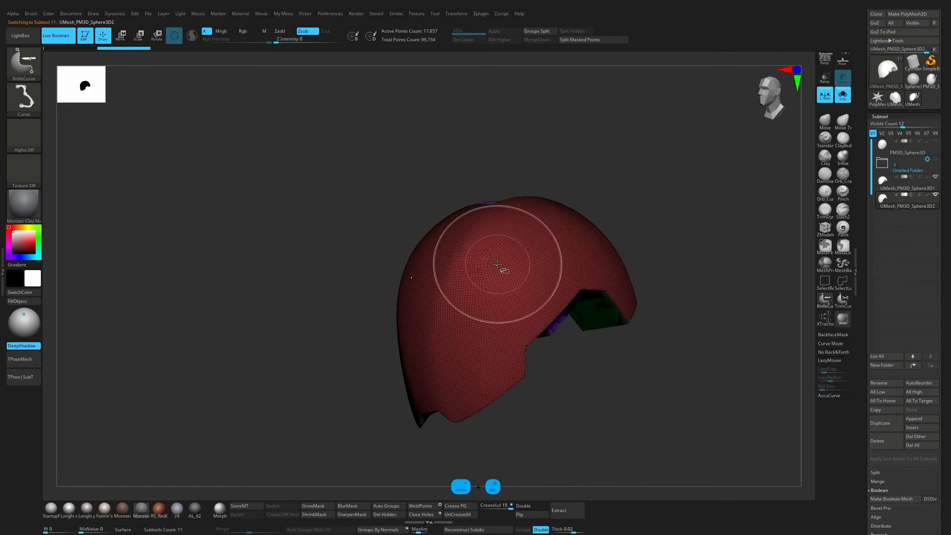
{"action": "mouse_move", "coordinate": [651, 228]}
{"action": "left_mouse_down"}
{"action": "mouse_move", "coordinate": [664, 197]}
{"action": "mouse_move", "coordinate": [674, 251]}
{"action": "mouse_move", "coordinate": [689, 237]}
{"action": "mouse_move", "coordinate": [482, 412]}
{"action": "left_mouse_up"}
{"action": "left_click", "coordinate": [386, 514]}
ZRemesh the outer helmet shell with a target polygon count of 2 and Adapt off.
{"action": "left_click_drag", "start_coordinate": [861, 309], "coordinate": [877, 229]}
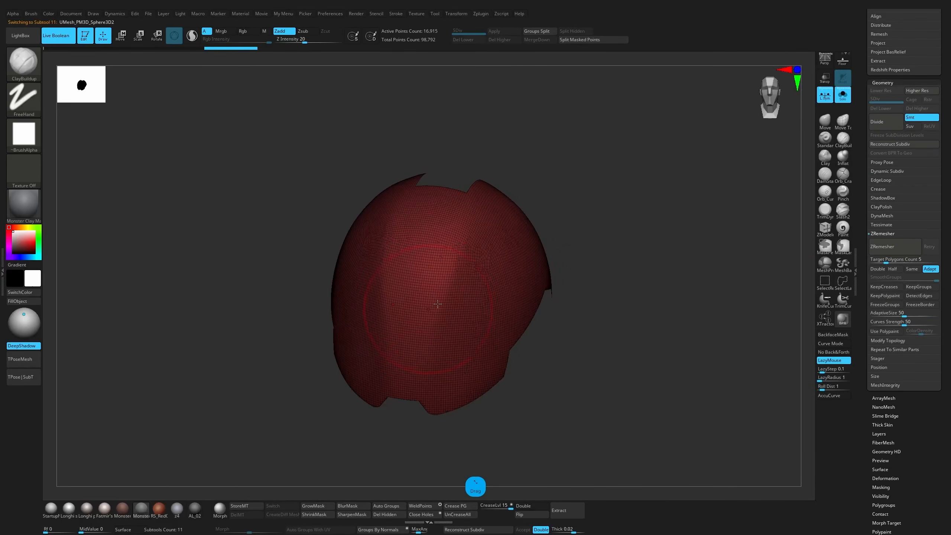
{"action": "left_click", "coordinate": [906, 260]}
{"action": "left_click", "coordinate": [895, 246]}
{"action": "left_click_drag", "start_coordinate": [685, 242], "coordinate": [650, 243]}
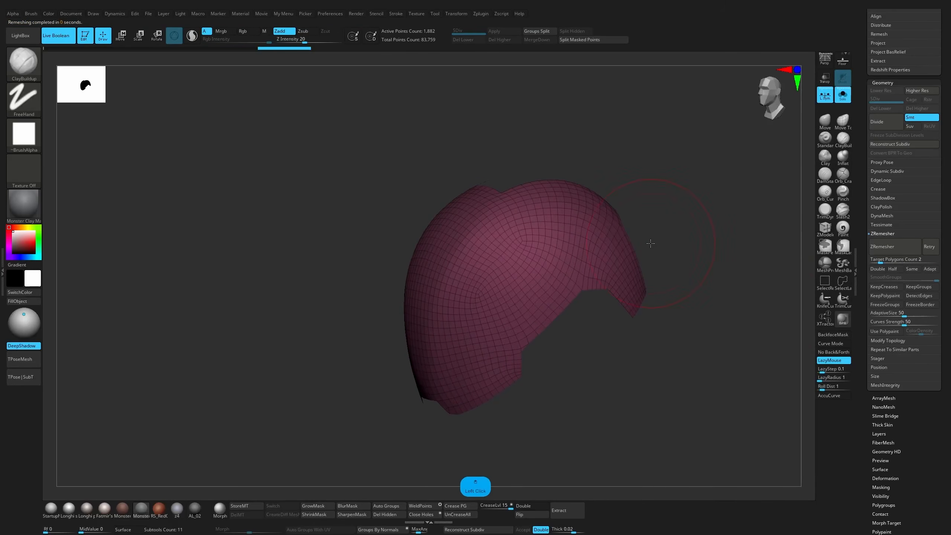
Try remeshing the helmet shell with the Half polygon option and undo it.
{"action": "left_click", "coordinate": [892, 268]}
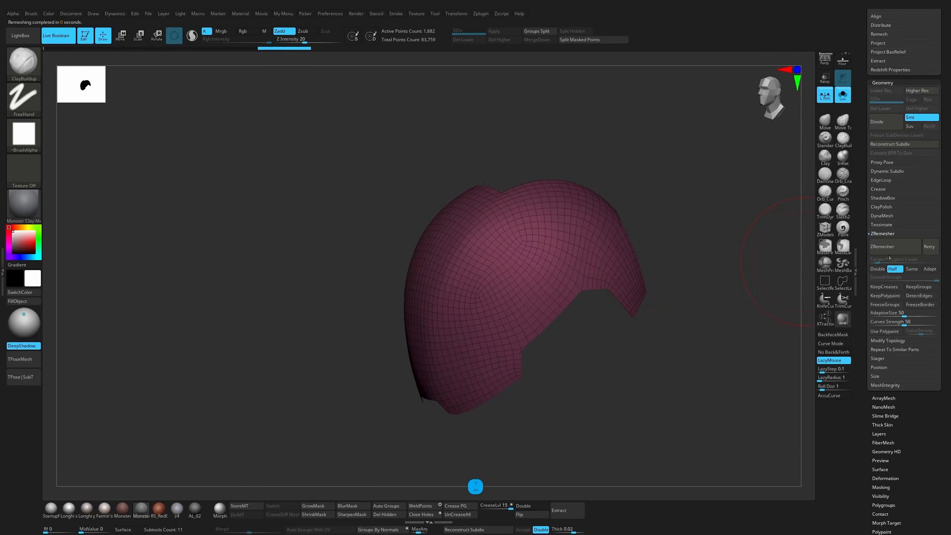
{"action": "left_click", "coordinate": [896, 249], "text": "alt"}
{"action": "left_click", "coordinate": [887, 253]}
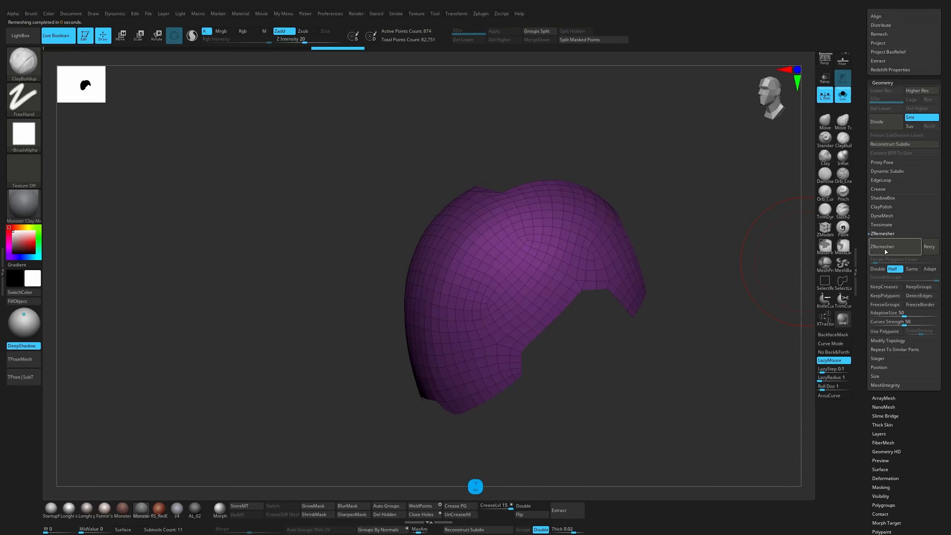
{"action": "mouse_move", "coordinate": [711, 235]}
{"action": "left_mouse_down"}
{"action": "mouse_move", "coordinate": [727, 232]}
{"action": "mouse_move", "coordinate": [677, 262]}
{"action": "mouse_move", "coordinate": [796, 247]}
{"action": "left_mouse_up"}
{"action": "key", "text": "ctrl+z"}
{"action": "key", "text": "ctrl+z"}
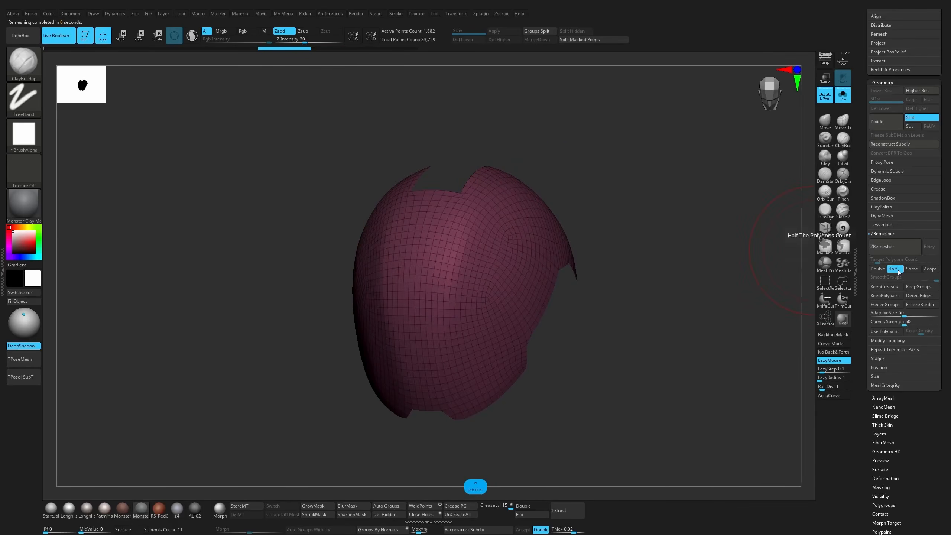
Turn off Half and ZRemesh the helmet shell with a target polygon count of 0.5.
{"action": "type", "text": "0.5"}
{"action": "key", "text": "Return"}
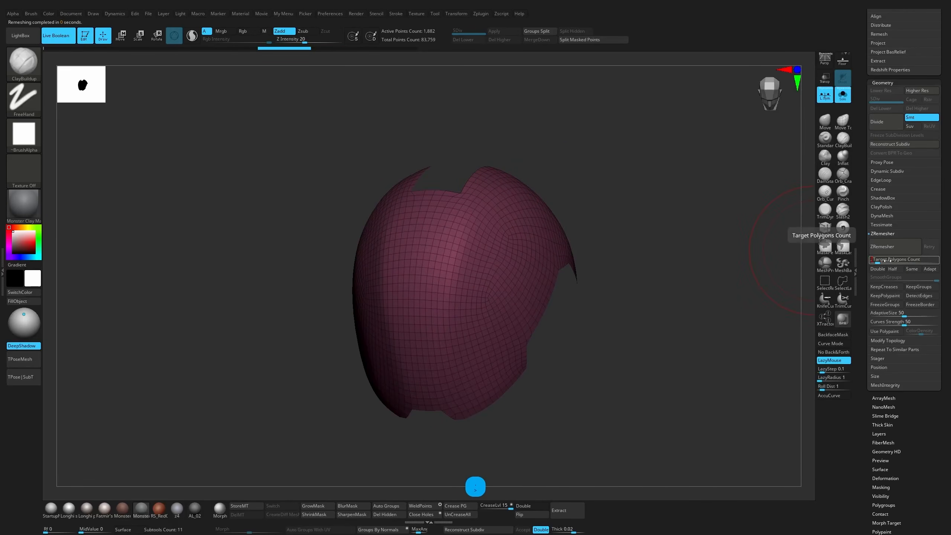
{"action": "left_click", "coordinate": [886, 253]}
{"action": "left_click", "coordinate": [886, 251]}
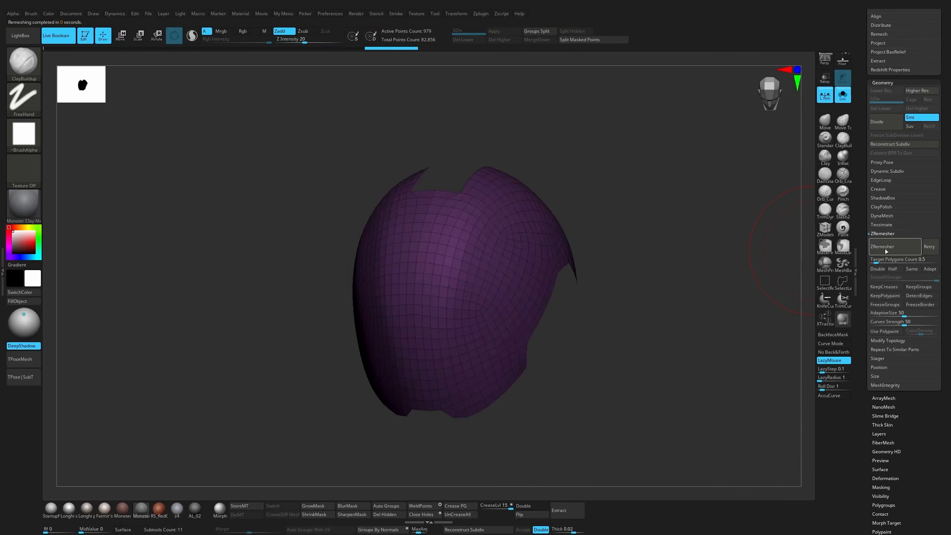
Try another ZRemesher pass on the helmet shell, compare the topology, and undo it.
{"action": "left_click", "coordinate": [885, 252]}
{"action": "key", "text": "ctrl+z"}
{"action": "key", "text": "ctrl+shift+z"}
{"action": "key", "text": "ctrl+z"}
Pull the inner corners of the top notch inward with the Move brush to chamfer them.
{"action": "left_click_drag", "start_coordinate": [700, 263], "coordinate": [690, 304]}
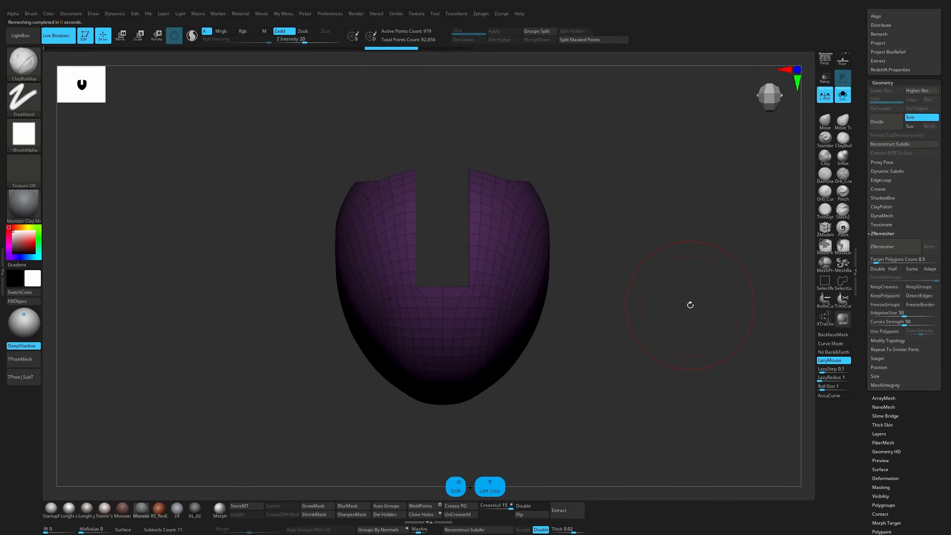
{"action": "left_click_drag", "start_coordinate": [573, 325], "coordinate": [550, 320], "text": "alt"}
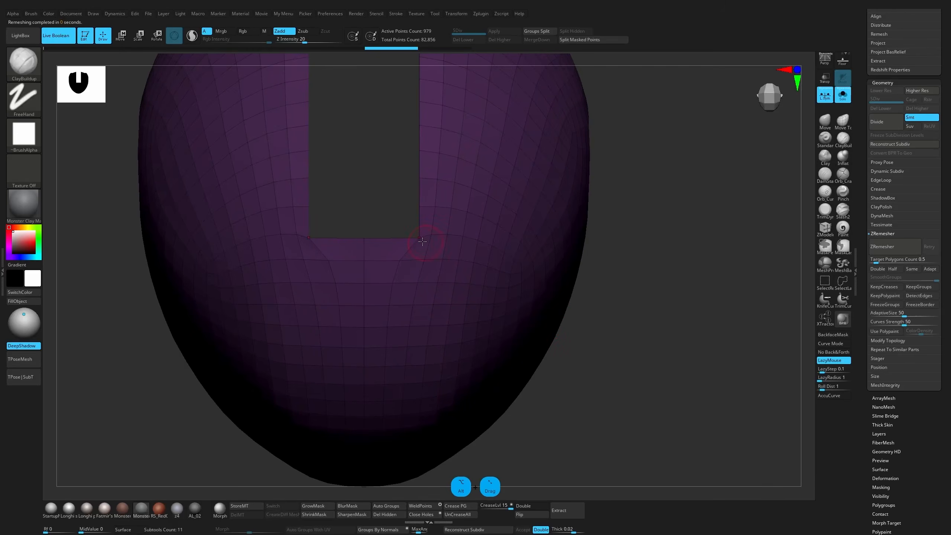
{"action": "key", "text": "b"}
{"action": "key", "text": "m"}
{"action": "key", "text": "v"}
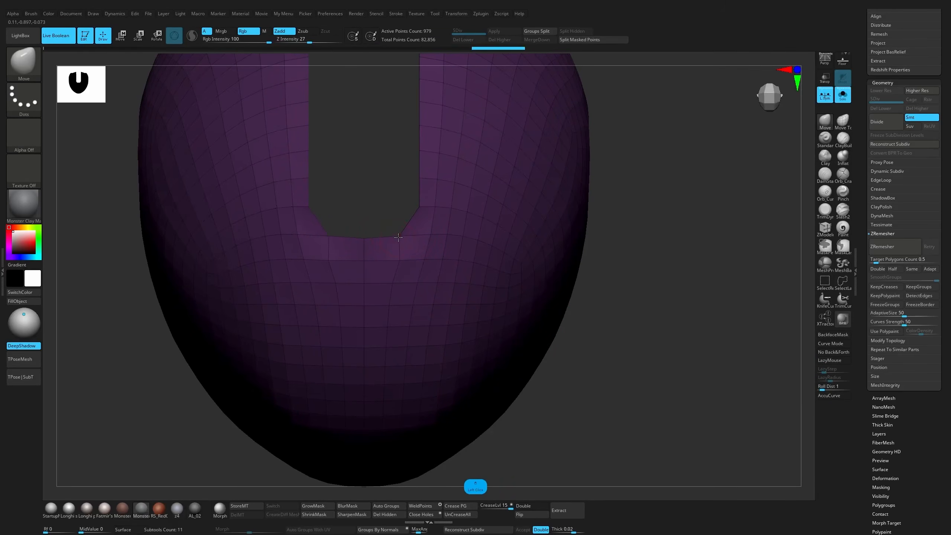
{"action": "key", "text": "s"}
{"action": "left_click", "coordinate": [417, 251]}
{"action": "left_click_drag", "start_coordinate": [606, 254], "coordinate": [594, 229], "text": "alt"}
{"action": "left_click_drag", "start_coordinate": [593, 230], "coordinate": [786, 266], "text": "alt"}
Set the Panel Loops Polish to 0 in the geometry's edge loop settings.
{"action": "left_click", "coordinate": [891, 234]}
{"action": "left_click", "coordinate": [894, 180]}
{"action": "left_click", "coordinate": [891, 263]}
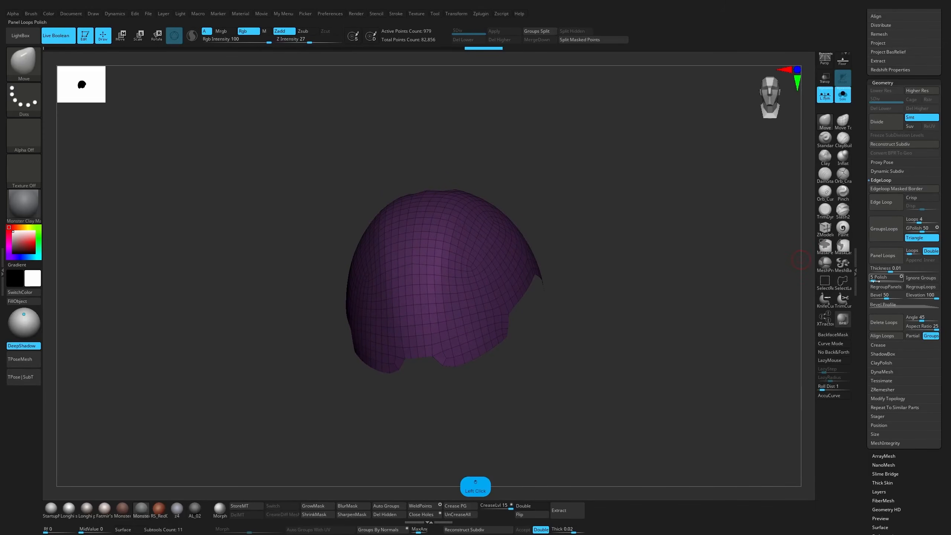
{"action": "key", "text": "ctrl+z"}
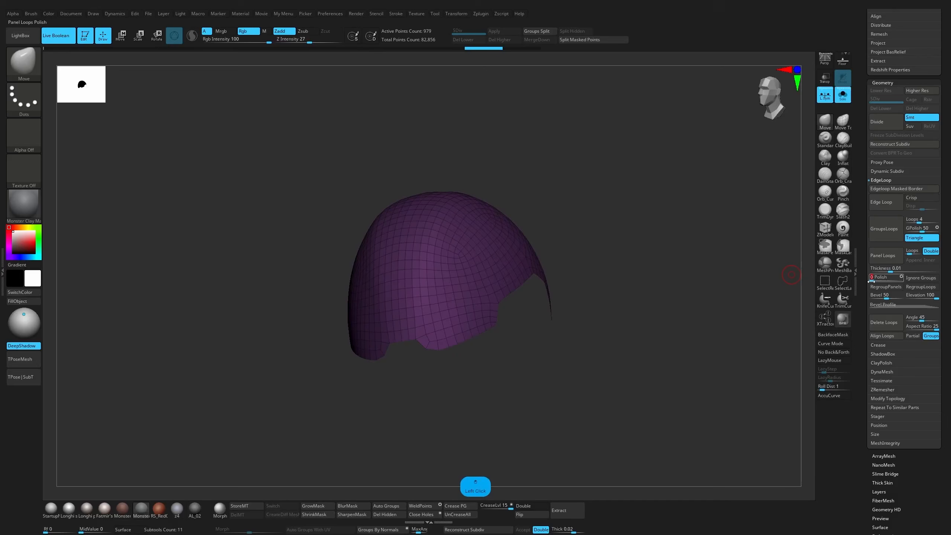
Try thickening the helmet shell with Panel Loops at a thickness of 0.04903 and undo it.
{"action": "left_click", "coordinate": [893, 268]}
{"action": "type", "text": "0.05"}
{"action": "key", "text": "Return"}
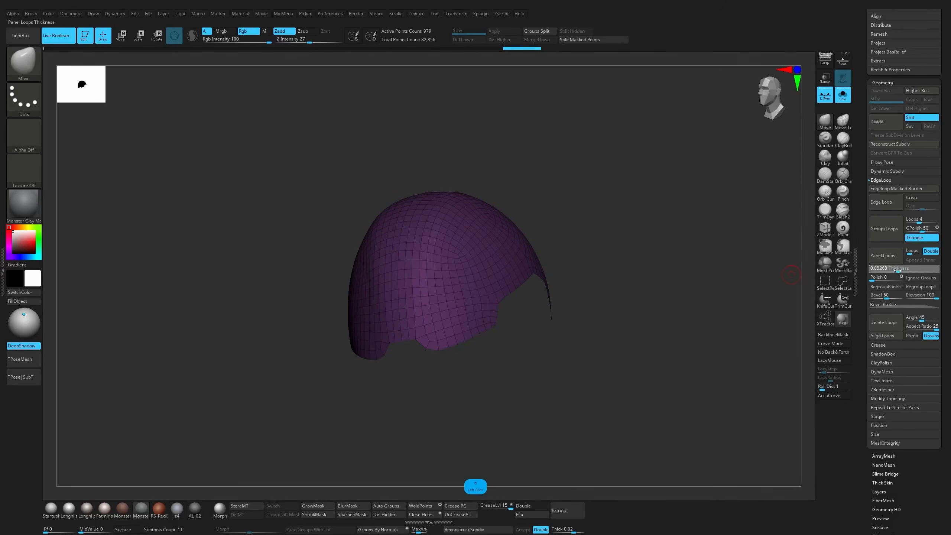
{"action": "left_click", "coordinate": [889, 262]}
{"action": "key", "text": "ctrl+z"}
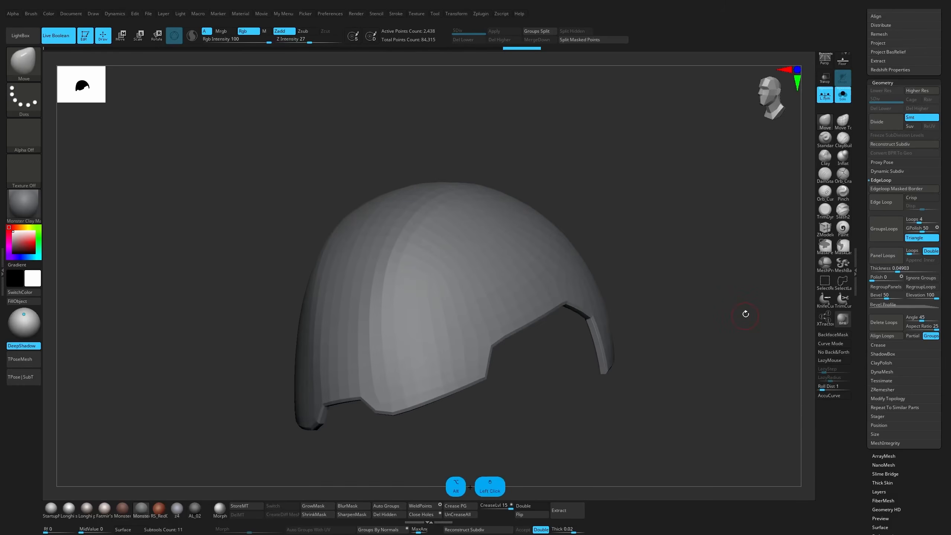
Try Panel Loops on the helmet shell with a thickness of 0.1093, inspect the rim, and undo it.
{"action": "left_click", "coordinate": [898, 270]}
{"action": "type", "text": "0.1"}
{"action": "key", "text": "Return"}
{"action": "left_click", "coordinate": [882, 261]}
{"action": "left_click_drag", "start_coordinate": [774, 295], "coordinate": [760, 338]}
{"action": "key", "text": "shift+f"}
{"action": "key", "text": "shift+f"}
{"action": "key", "text": "shift+f"}
{"action": "key", "text": "ctrl+z"}
{"action": "key", "text": "ctrl+z"}
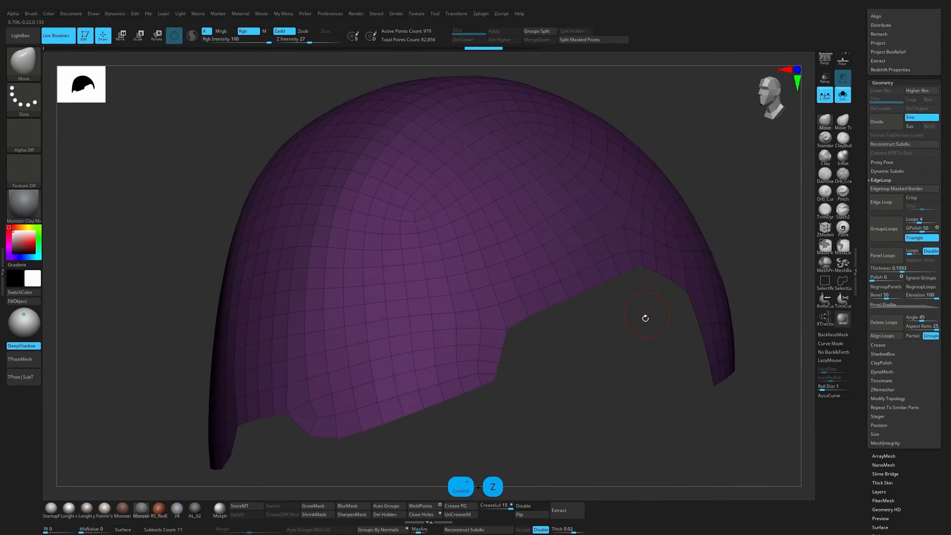
Adjust the corner points of the helmet's side cutout with the ZModeler Slide point action by brush radius, using a smaller brush.
{"action": "left_click_drag", "start_coordinate": [623, 336], "coordinate": [617, 340]}
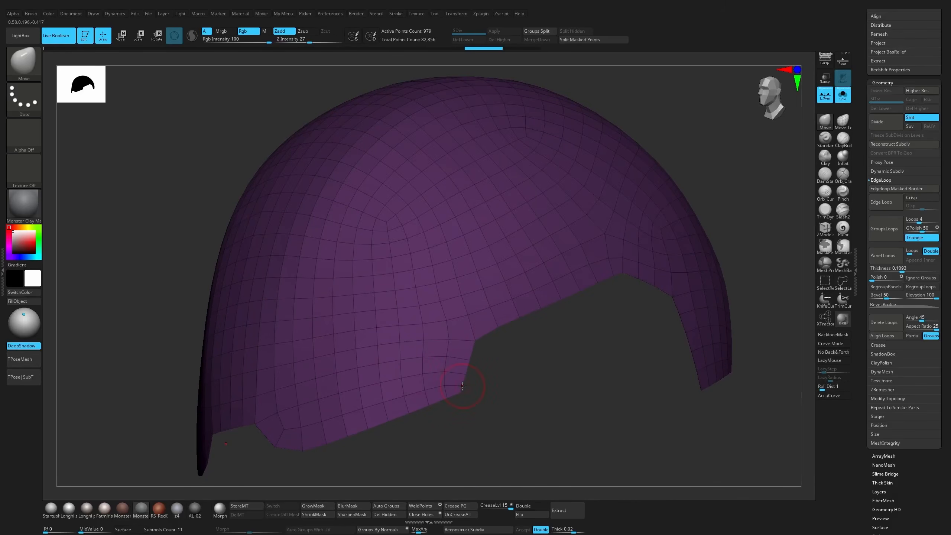
{"action": "left_click", "coordinate": [825, 228]}
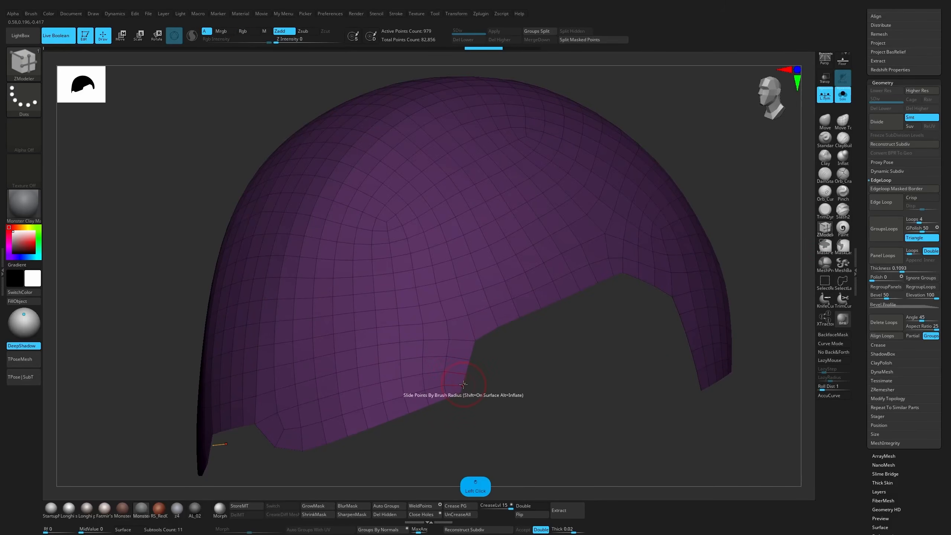
{"action": "key", "text": "space"}
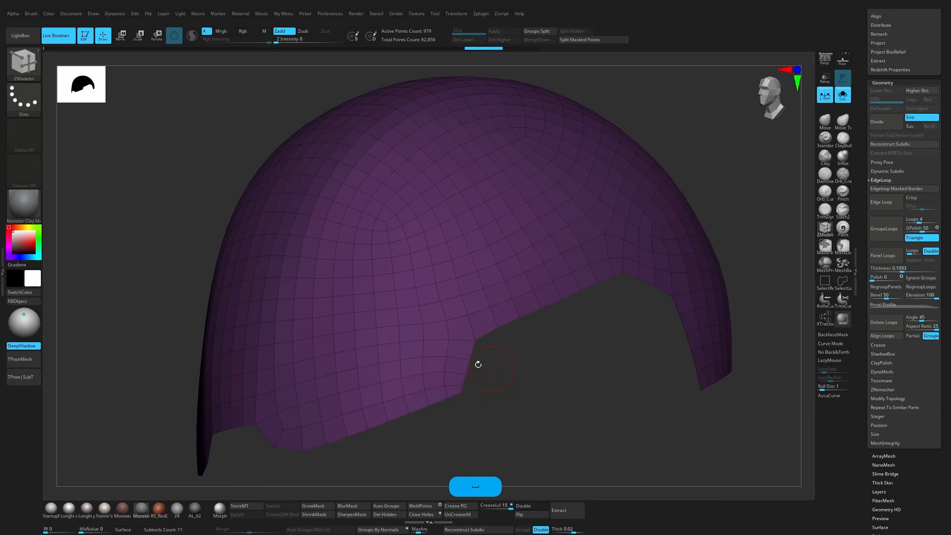
{"action": "key", "text": "ctrl+z"}
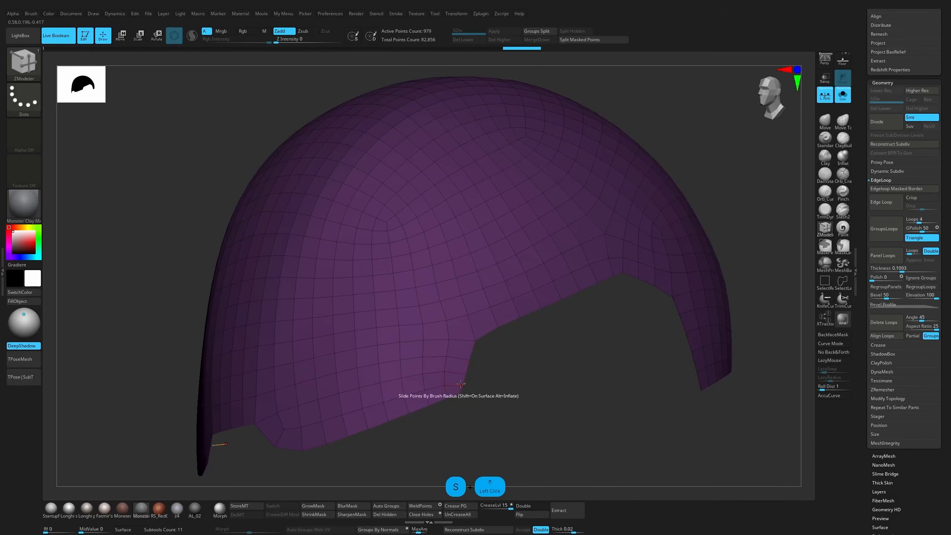
{"action": "key", "text": "s"}
{"action": "mouse_move", "coordinate": [465, 385]}
{"action": "left_mouse_down"}
{"action": "mouse_move", "coordinate": [471, 353]}
{"action": "mouse_move", "coordinate": [467, 366]}
{"action": "left_mouse_up"}
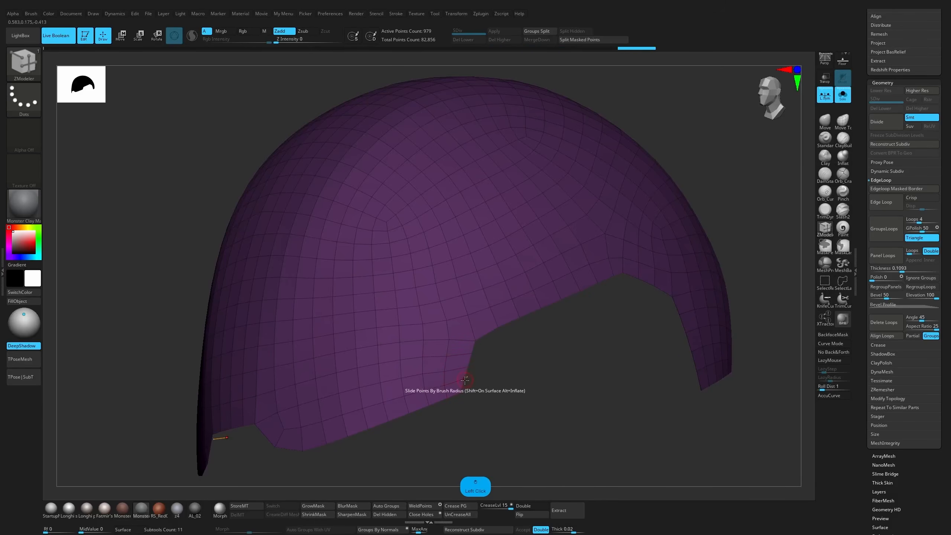
{"action": "left_click_drag", "start_coordinate": [498, 406], "coordinate": [506, 410]}
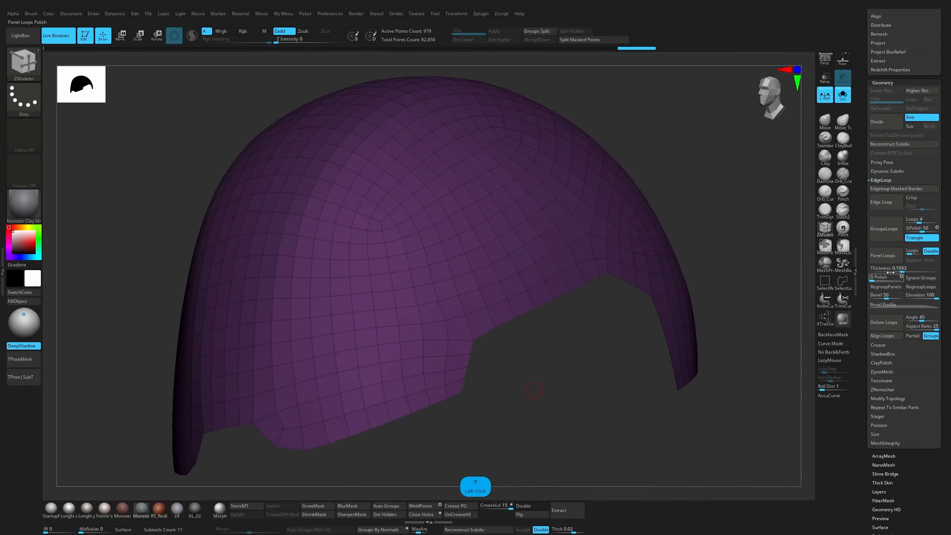
Apply Panel Loops to the helmet shell with a thickness of 0.08485 and inspect the thickened rim.
{"action": "left_click", "coordinate": [884, 257]}
{"action": "key", "text": "ctrl+z"}
{"action": "left_click_drag", "start_coordinate": [900, 270], "coordinate": [900, 271]}
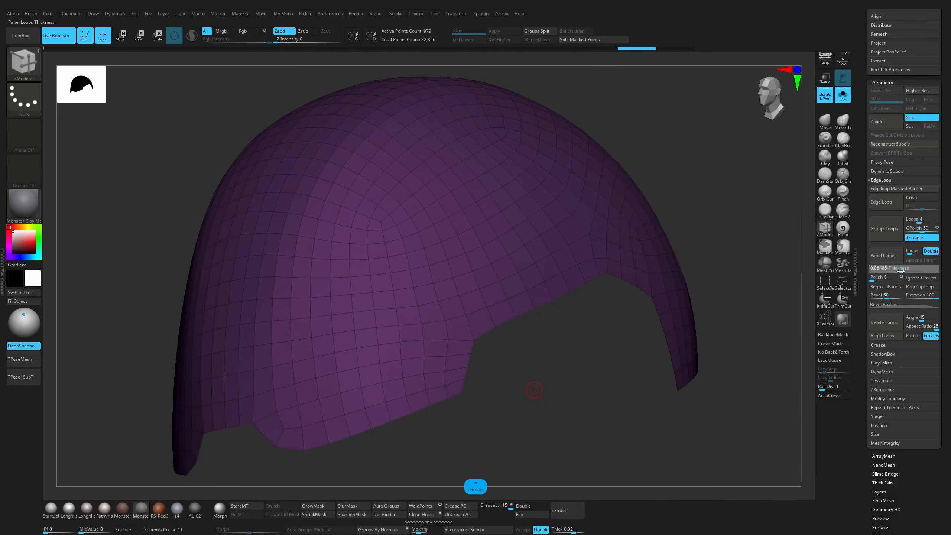
{"action": "left_click", "coordinate": [884, 256]}
{"action": "mouse_move", "coordinate": [609, 411]}
{"action": "left_mouse_down"}
{"action": "mouse_move", "coordinate": [610, 423]}
{"action": "mouse_move", "coordinate": [611, 382]}
{"action": "mouse_move", "coordinate": [636, 407]}
{"action": "mouse_move", "coordinate": [602, 416]}
{"action": "mouse_move", "coordinate": [597, 442]}
{"action": "mouse_move", "coordinate": [589, 419]}
{"action": "mouse_move", "coordinate": [620, 399]}
{"action": "mouse_move", "coordinate": [619, 436]}
{"action": "mouse_move", "coordinate": [616, 419]}
{"action": "mouse_move", "coordinate": [600, 418]}
{"action": "mouse_move", "coordinate": [628, 401]}
{"action": "mouse_move", "coordinate": [639, 418]}
{"action": "mouse_move", "coordinate": [591, 435]}
{"action": "mouse_move", "coordinate": [569, 410]}
{"action": "mouse_move", "coordinate": [589, 433]}
{"action": "mouse_move", "coordinate": [597, 416]}
{"action": "mouse_move", "coordinate": [527, 360]}
{"action": "left_mouse_up"}
{"action": "key", "text": "shift+f"}
{"action": "key", "text": "shift+f"}
{"action": "key", "text": "shift+f"}
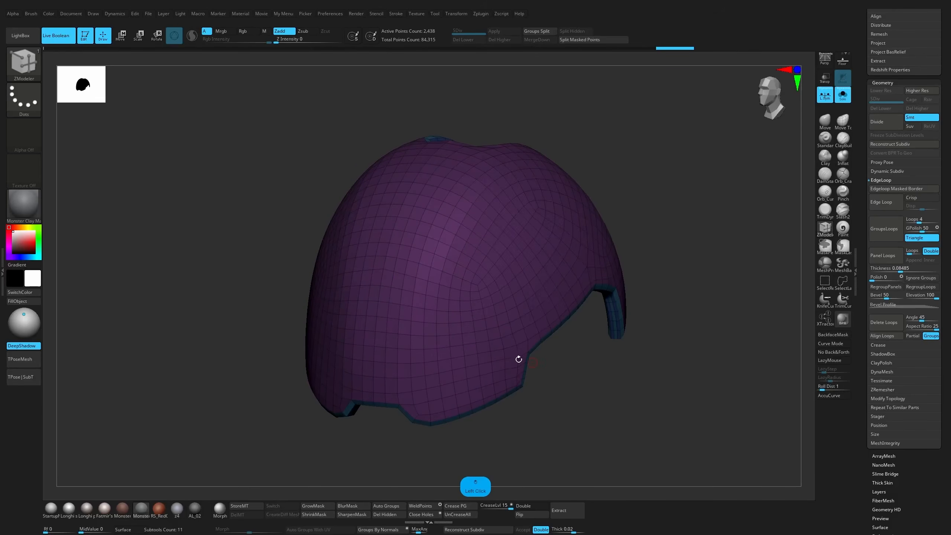
Split four vertically adjacent points on the side of the helmet into a column of octagons with ZModeler.
{"action": "key", "text": "s"}
{"action": "left_click_drag", "start_coordinate": [465, 367], "coordinate": [470, 367]}
{"action": "mouse_move", "coordinate": [533, 394]}
{"action": "left_mouse_down"}
{"action": "mouse_move", "coordinate": [556, 384]}
{"action": "mouse_move", "coordinate": [545, 385]}
{"action": "left_mouse_up"}
{"action": "left_click_drag", "start_coordinate": [464, 419], "coordinate": [514, 367]}
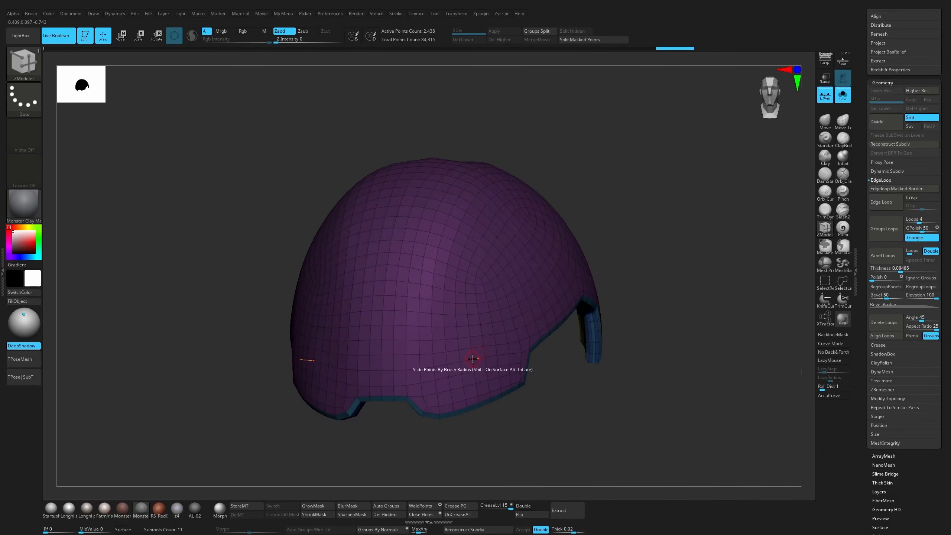
{"action": "key", "text": "space"}
{"action": "left_click", "coordinate": [523, 396]}
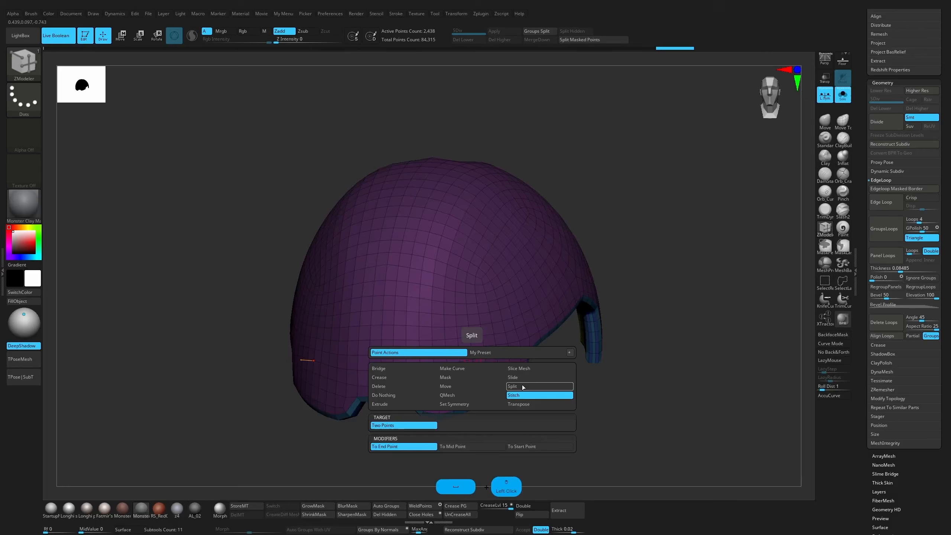
{"action": "left_click_drag", "start_coordinate": [524, 408], "coordinate": [457, 355]}
{"action": "left_click", "coordinate": [464, 355]}
{"action": "left_click", "coordinate": [464, 328]}
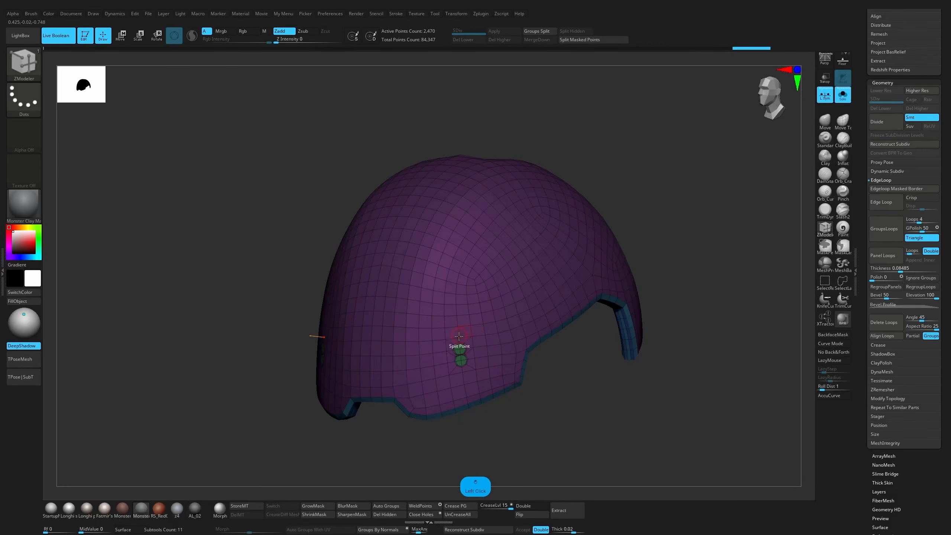
{"action": "left_click", "coordinate": [464, 328]}
{"action": "left_click_drag", "start_coordinate": [539, 406], "coordinate": [679, 448]}
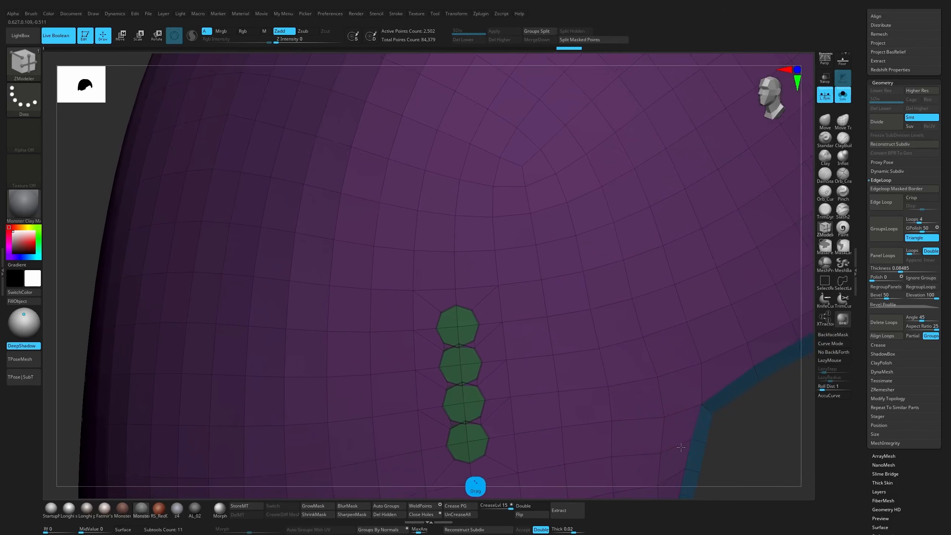
Collapse the short edges between the four octagons with ZModeler to join them into one continuous strip.
{"action": "mouse_move", "coordinate": [747, 423]}
{"action": "left_mouse_down", "text": "alt"}
{"action": "mouse_move", "coordinate": [745, 377]}
{"action": "mouse_move", "coordinate": [734, 419]}
{"action": "left_mouse_up", "text": "alt"}
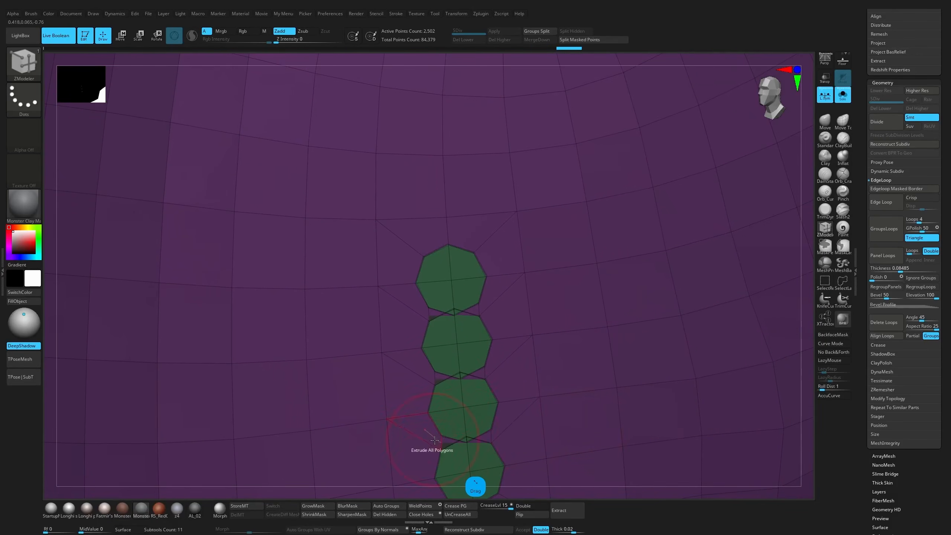
{"action": "key", "text": "space"}
{"action": "left_click", "coordinate": [360, 364]}
{"action": "left_click", "coordinate": [432, 318]}
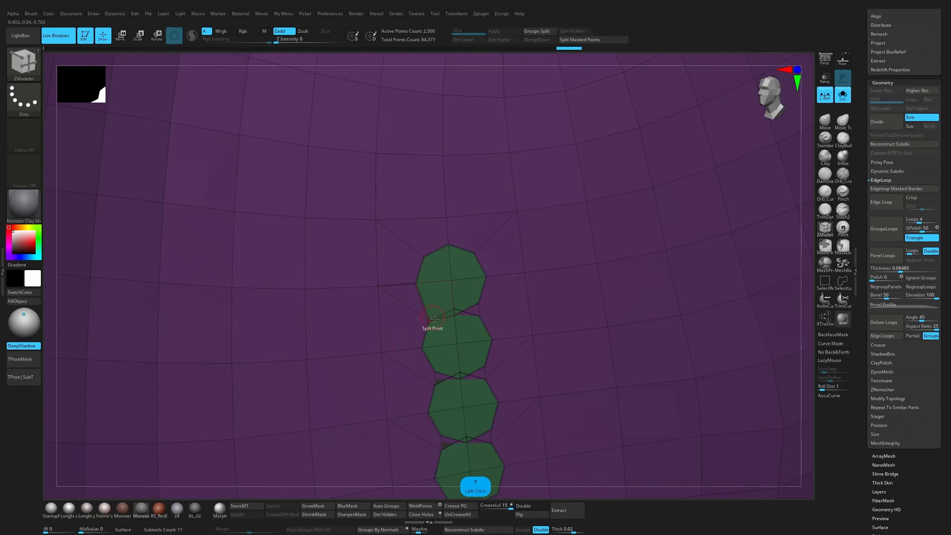
{"action": "left_click", "coordinate": [485, 313]}
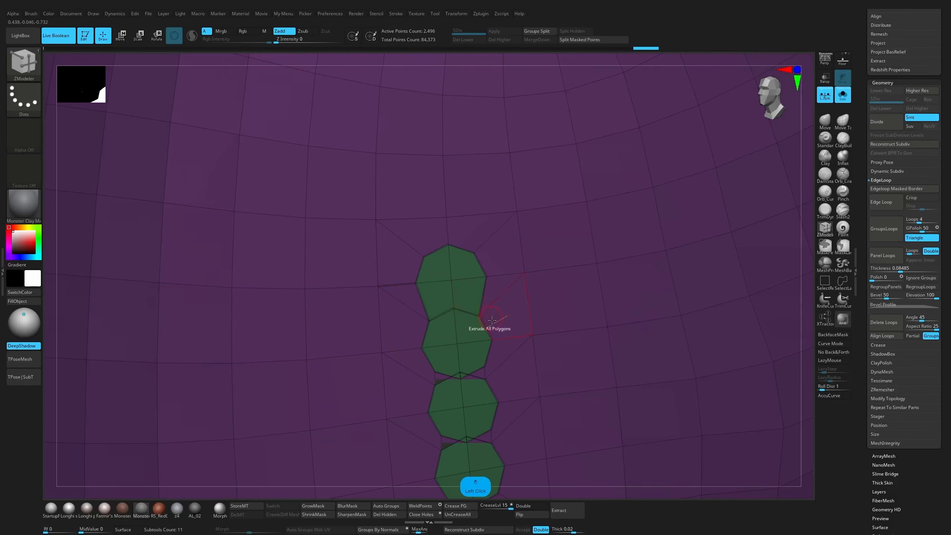
{"action": "left_click", "coordinate": [460, 375], "text": "alt"}
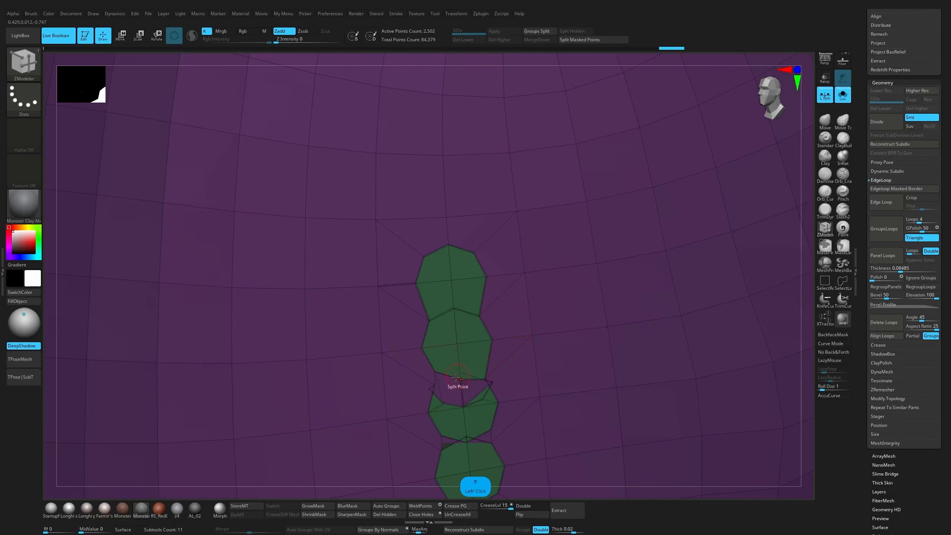
{"action": "key", "text": "ctrl+z"}
{"action": "left_click", "coordinate": [461, 375]}
{"action": "left_click", "coordinate": [439, 380]}
{"action": "left_click", "coordinate": [466, 437]}
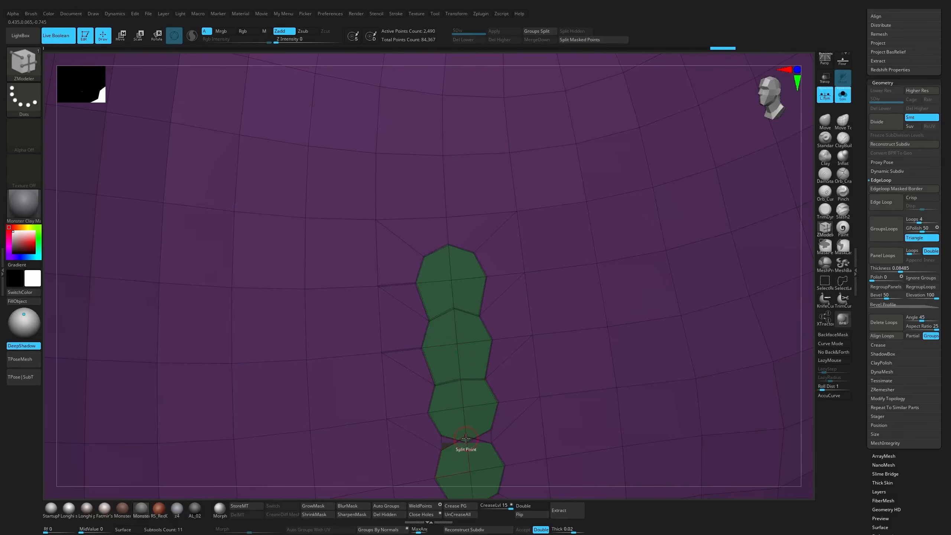
{"action": "left_click", "coordinate": [490, 437]}
{"action": "left_click", "coordinate": [441, 441]}
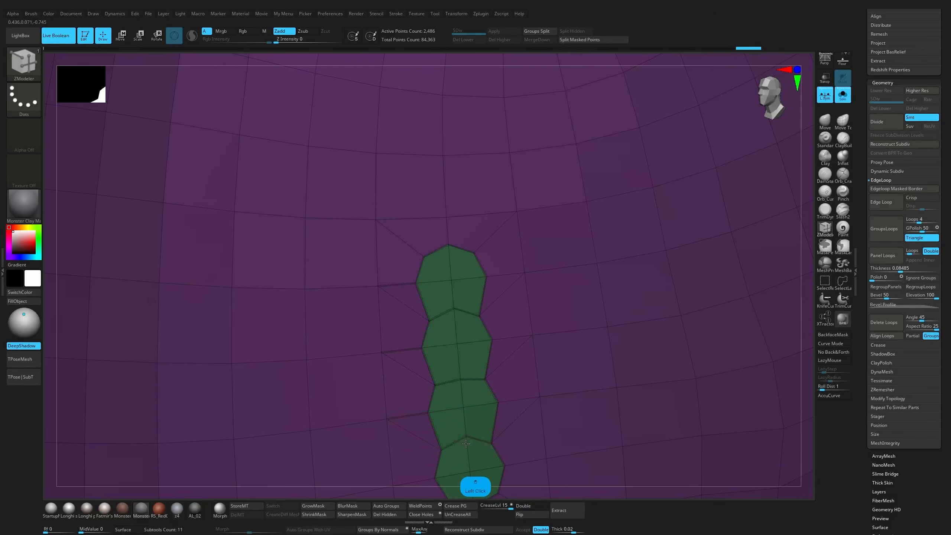
Slide the centre points at the lower octagon joints by brush radius to level the edges crossing the strip.
{"action": "right_click_drag", "start_coordinate": [806, 384], "coordinate": [798, 208], "text": "alt"}
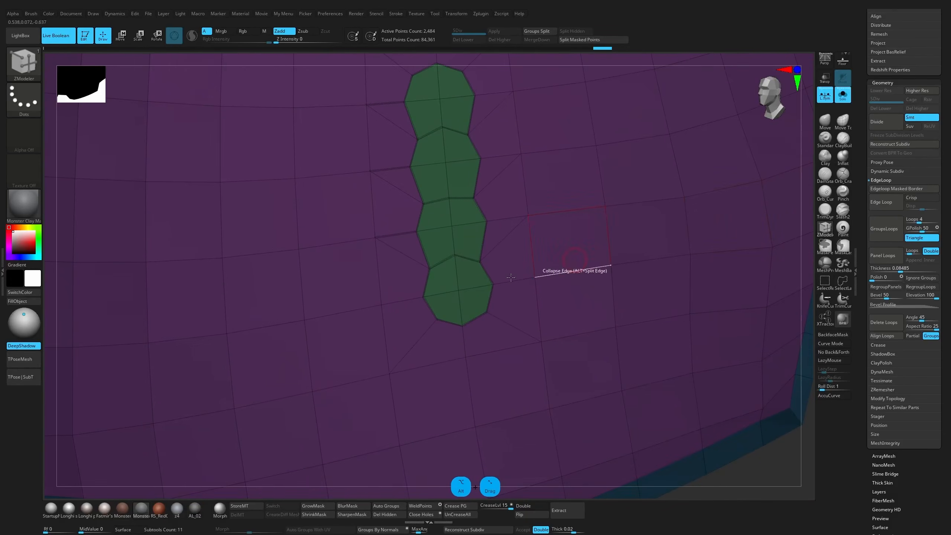
{"action": "right_click_drag", "start_coordinate": [795, 456], "coordinate": [745, 442], "text": "ctrl"}
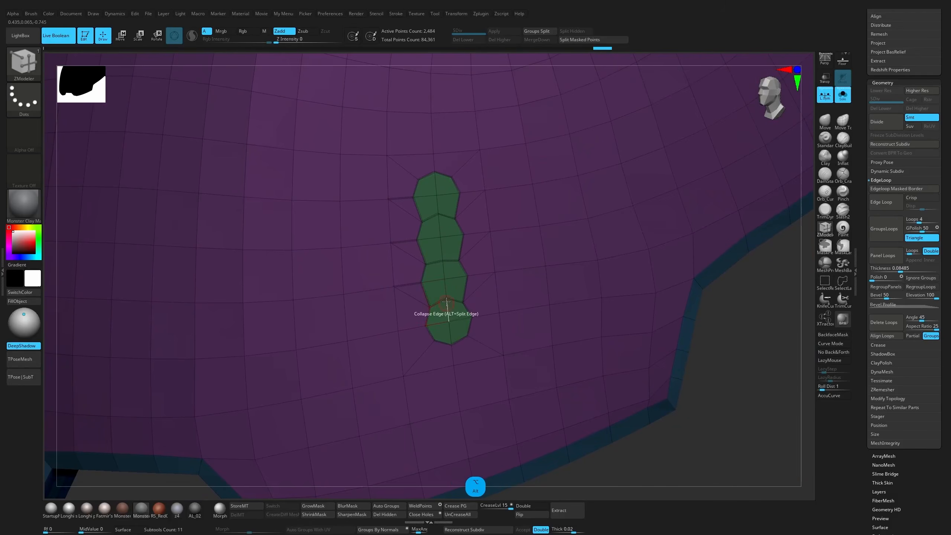
{"action": "key", "text": "ctrl+z"}
{"action": "key", "text": "space"}
{"action": "left_click", "coordinate": [501, 325]}
{"action": "left_click", "coordinate": [445, 301]}
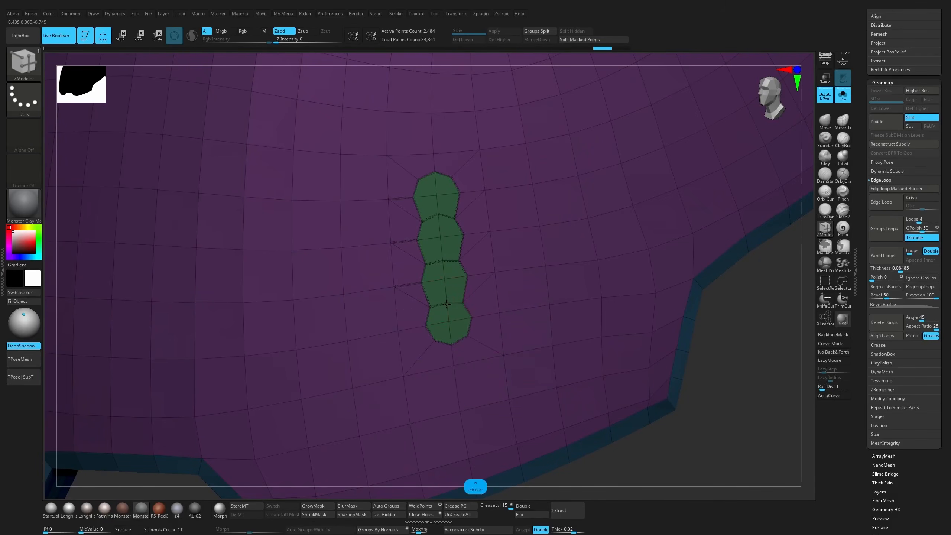
{"action": "left_click_drag", "start_coordinate": [443, 261], "coordinate": [443, 264]}
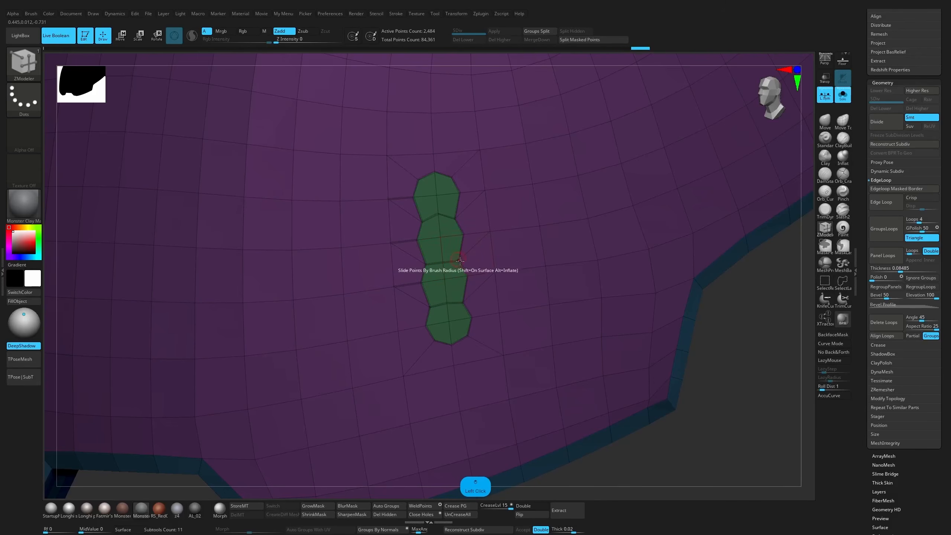
Stitch the notch points along both sides of the octagon strip to their neighbours to form a straight-sided slot.
{"action": "key", "text": "space"}
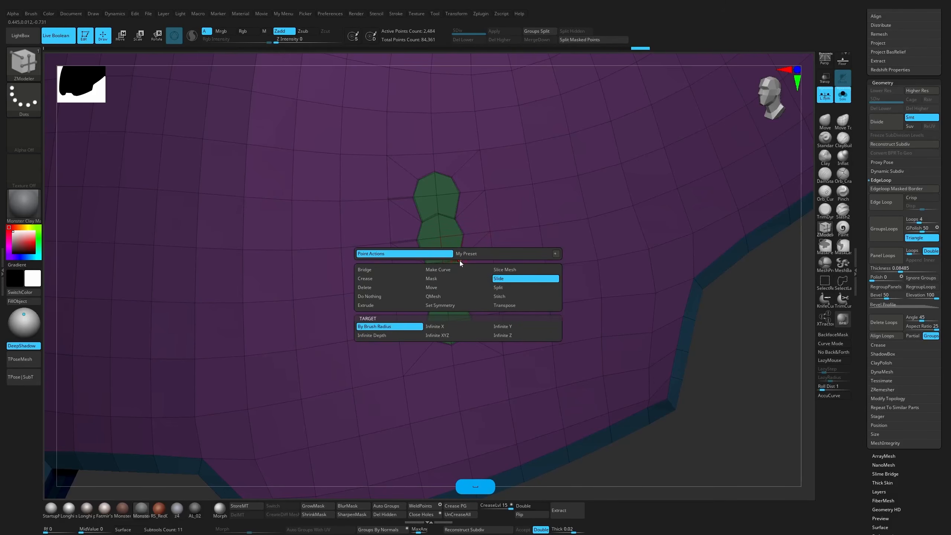
{"action": "left_click", "coordinate": [500, 296]}
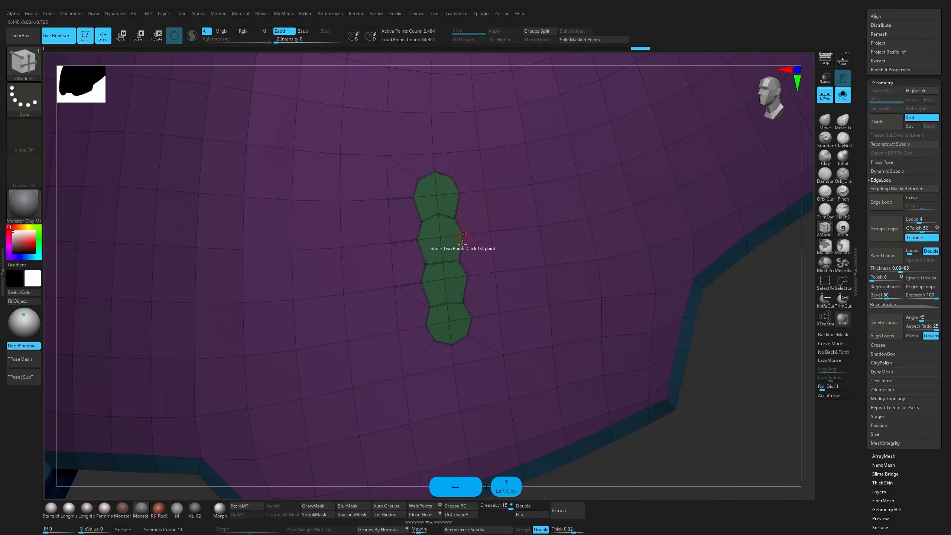
{"action": "left_click", "coordinate": [463, 238]}
{"action": "left_click", "coordinate": [444, 261]}
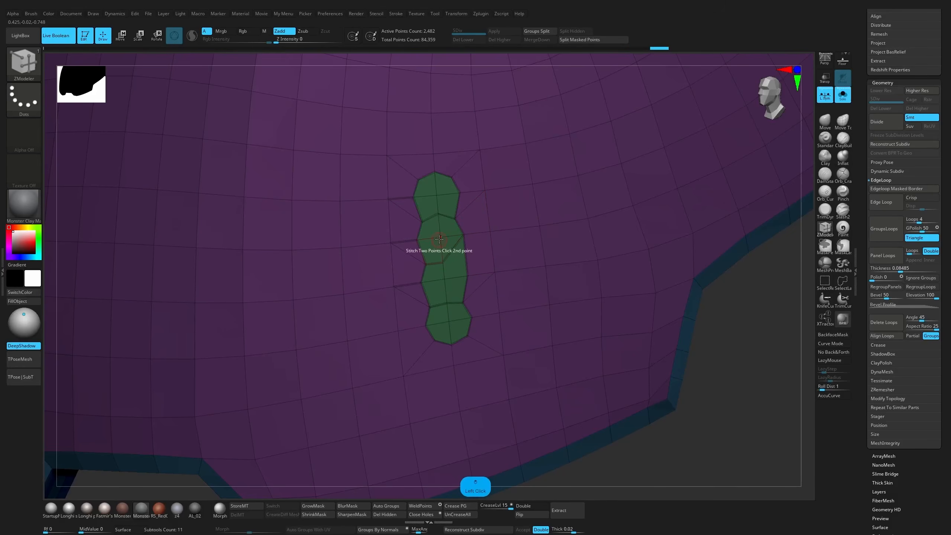
{"action": "left_click", "coordinate": [426, 263]}
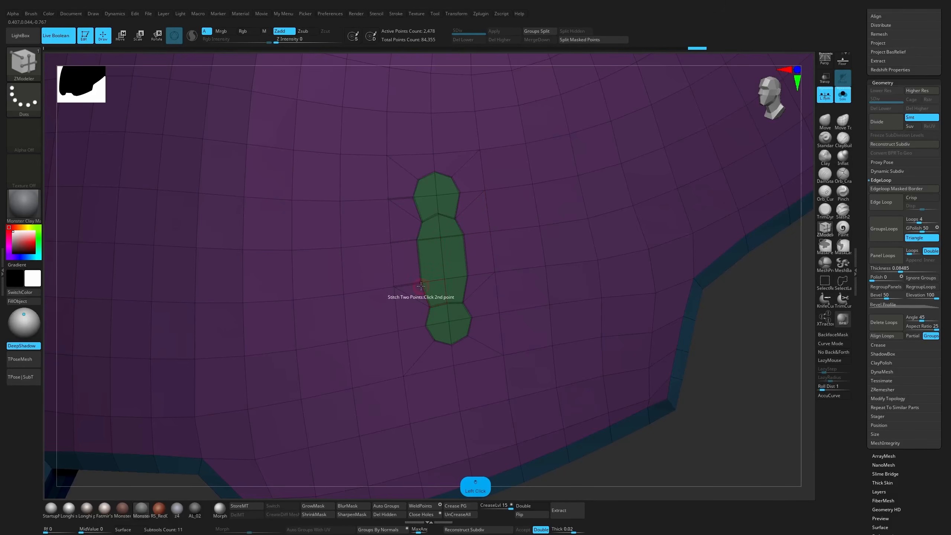
{"action": "left_click", "coordinate": [445, 280]}
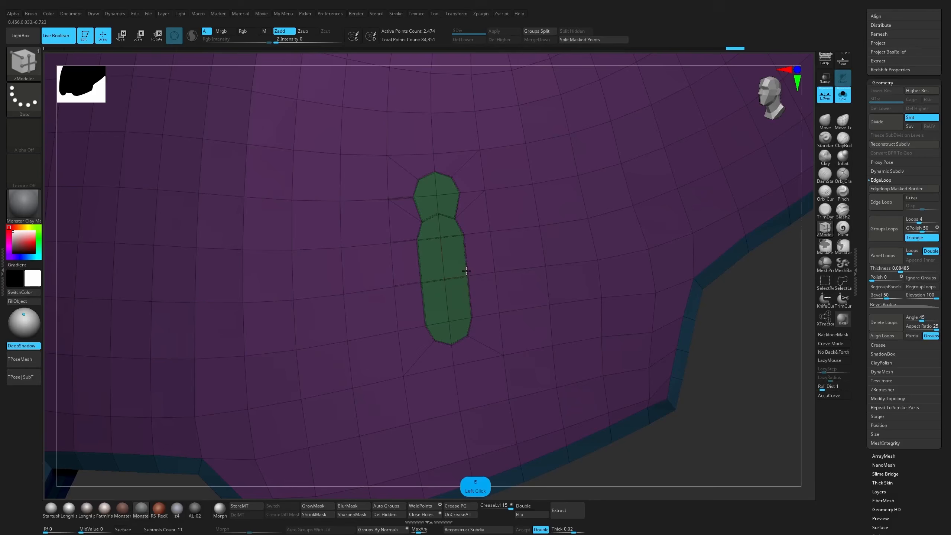
{"action": "left_click", "coordinate": [422, 221]}
{"action": "left_click", "coordinate": [419, 200]}
{"action": "left_click", "coordinate": [438, 212]}
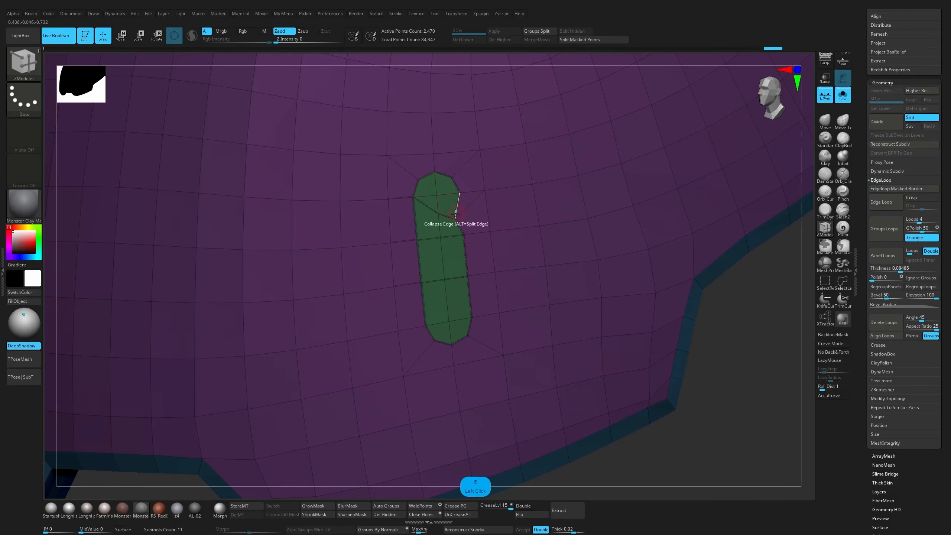
{"action": "left_click", "coordinate": [436, 194]}
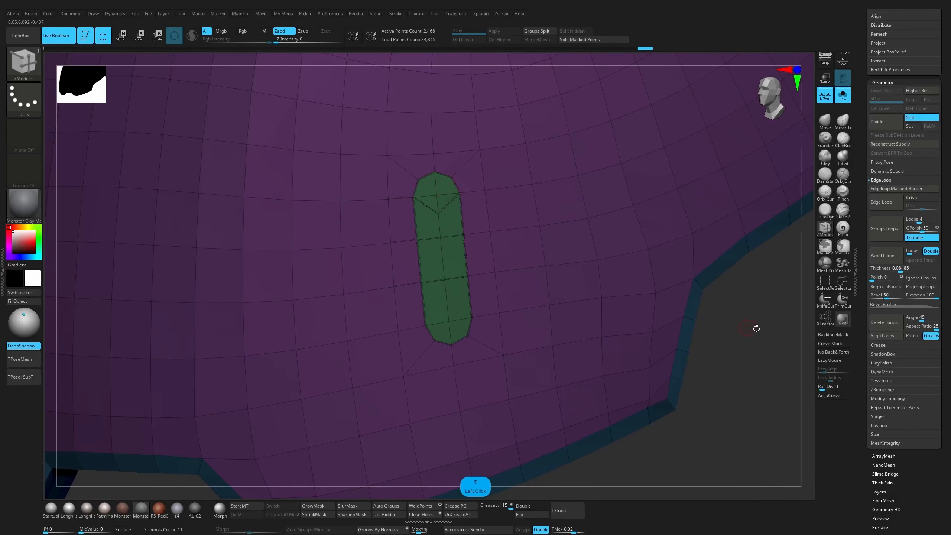
Try merging the slot's upper centre point into the point above it and undo the changes.
{"action": "left_click_drag", "start_coordinate": [752, 328], "coordinate": [692, 282], "text": "alt"}
{"action": "left_click", "coordinate": [436, 208]}
{"action": "left_click", "coordinate": [437, 195], "text": "alt"}
{"action": "left_click", "coordinate": [437, 208]}
{"action": "left_click", "coordinate": [435, 196]}
{"action": "mouse_move", "coordinate": [687, 266]}
{"action": "left_mouse_down"}
{"action": "mouse_move", "coordinate": [669, 240]}
{"action": "mouse_move", "coordinate": [654, 268]}
{"action": "mouse_move", "coordinate": [724, 352]}
{"action": "mouse_move", "coordinate": [711, 361]}
{"action": "mouse_move", "coordinate": [739, 382]}
{"action": "mouse_move", "coordinate": [723, 384]}
{"action": "mouse_move", "coordinate": [728, 395]}
{"action": "mouse_move", "coordinate": [704, 382]}
{"action": "mouse_move", "coordinate": [719, 381]}
{"action": "left_mouse_up"}
{"action": "key", "text": "ctrl+z"}
{"action": "key", "text": "ctrl+z"}
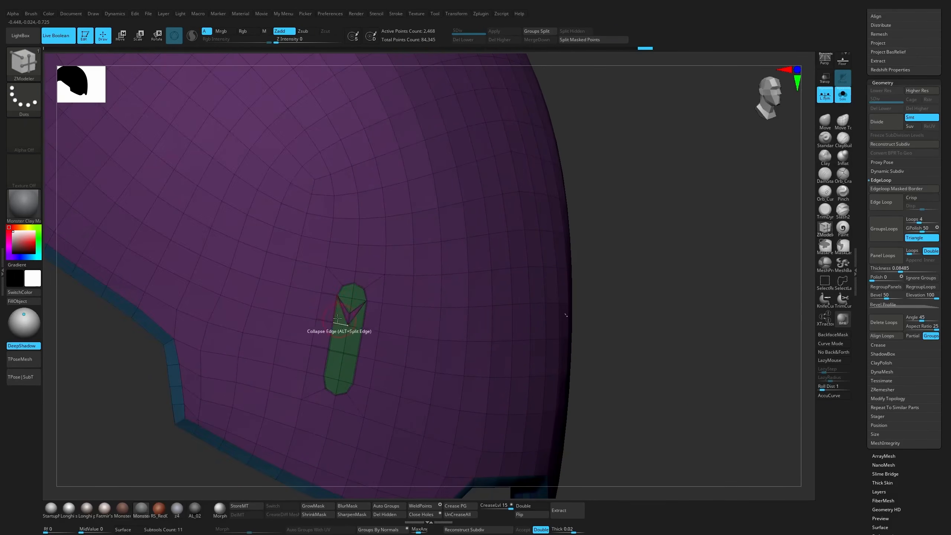
Try deleting the extra edges at the slot's upper joint with the Delete edge action, and undo back through the recent stitches.
{"action": "key", "text": "ctrl"}
{"action": "key", "text": "space"}
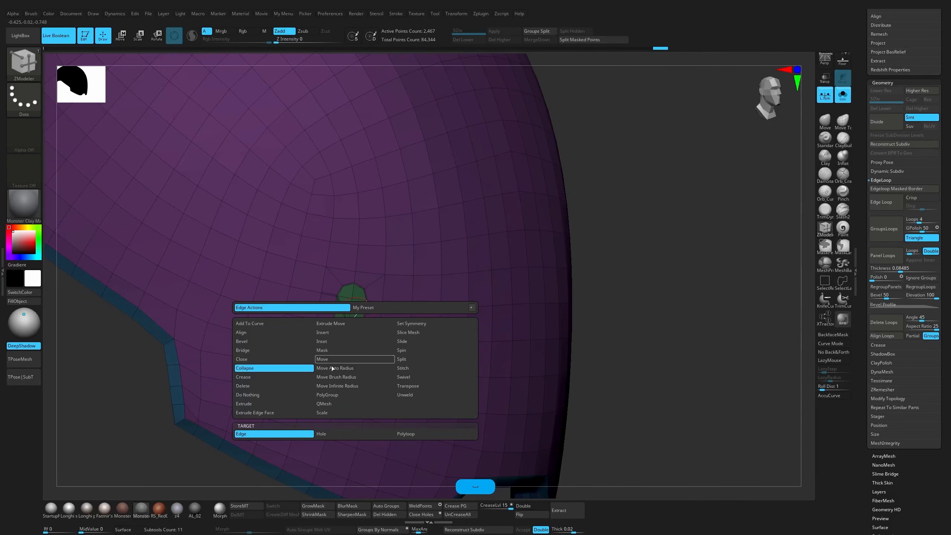
{"action": "left_click", "coordinate": [279, 385]}
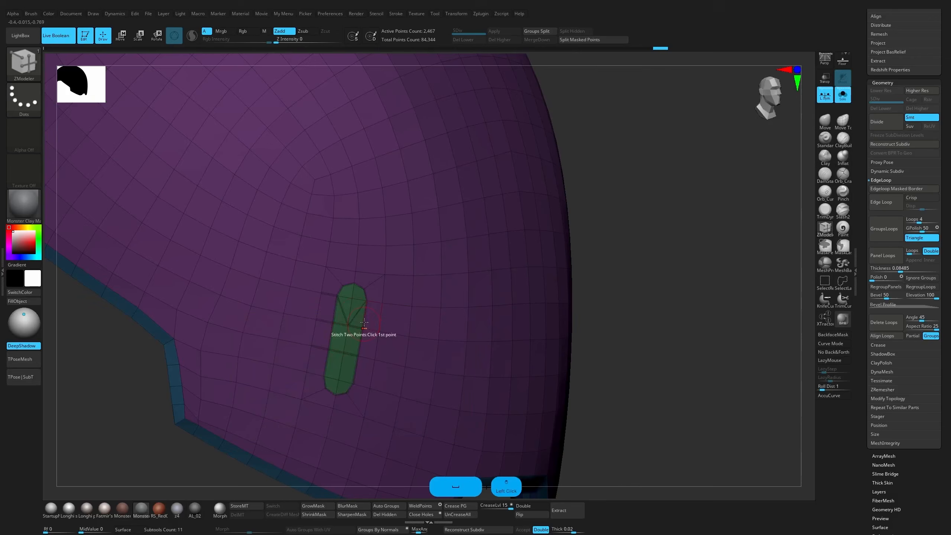
{"action": "left_click", "coordinate": [351, 316]}
{"action": "left_click", "coordinate": [349, 316], "text": "ctrl"}
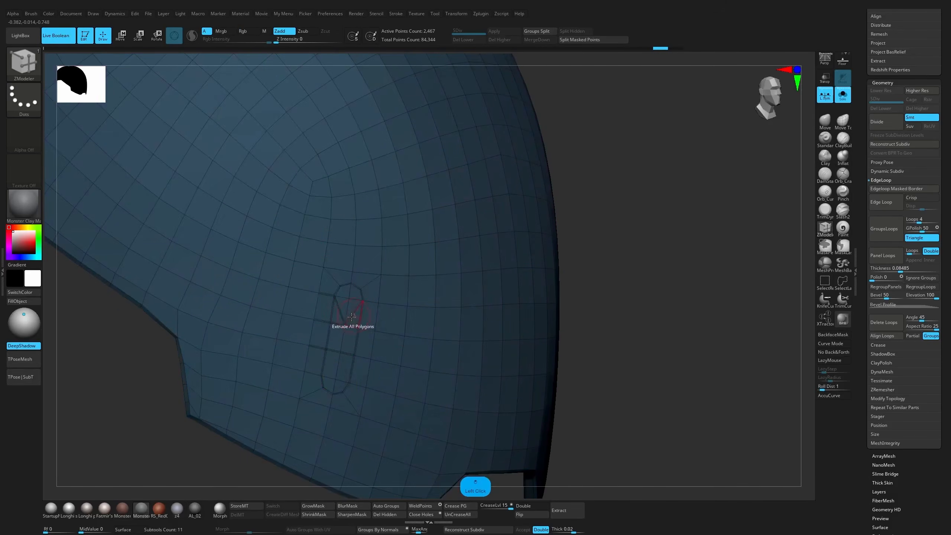
{"action": "left_click", "coordinate": [341, 312]}
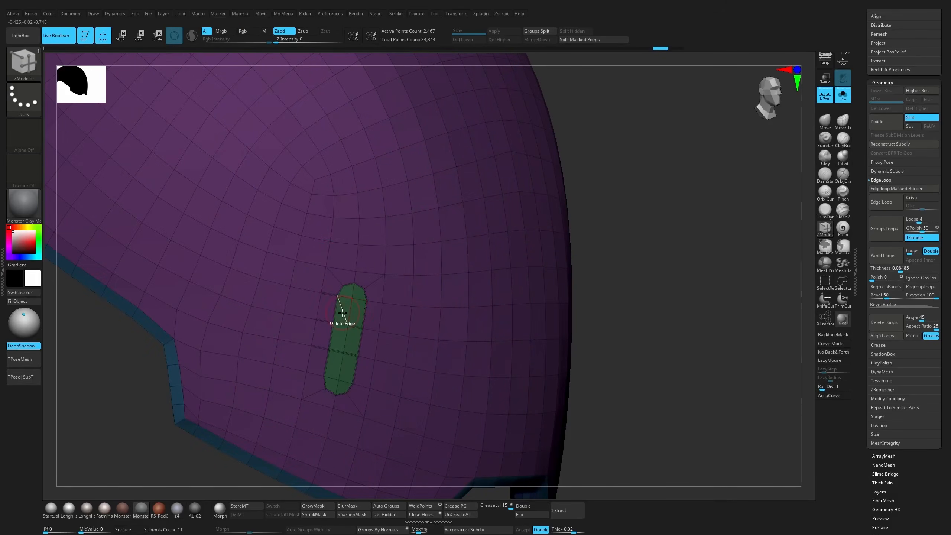
{"action": "key", "text": "ctrl+z"}
{"action": "key", "text": "ctrl+z"}
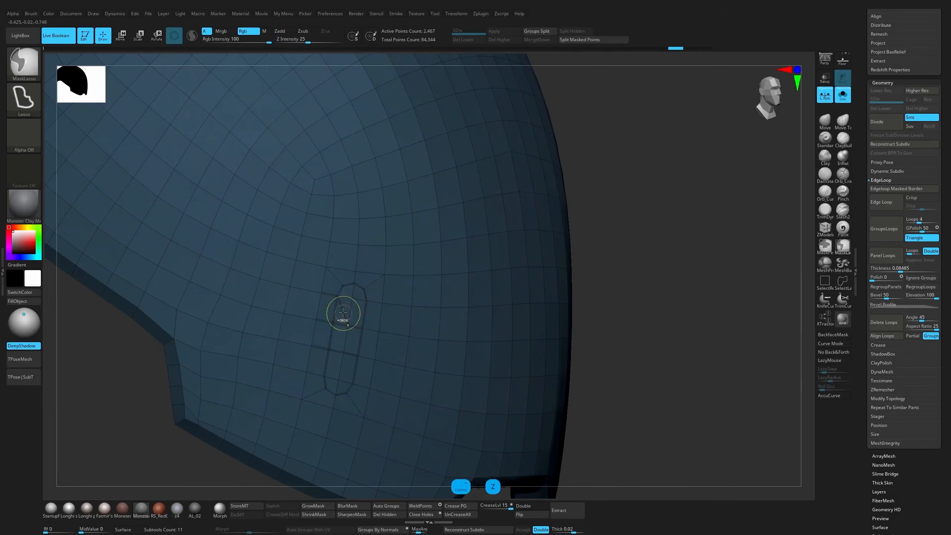
{"action": "key", "text": "ctrl+z"}
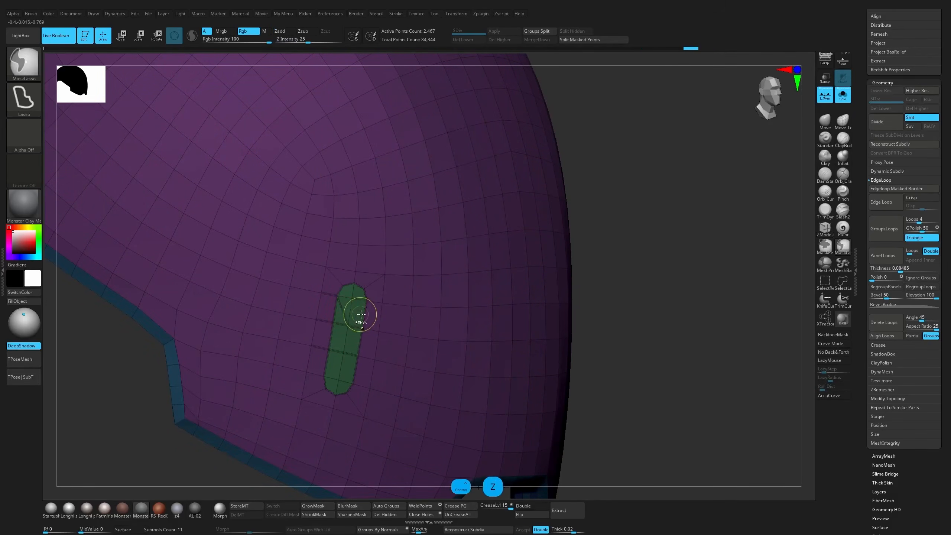
{"action": "key", "text": "ctrl+z"}
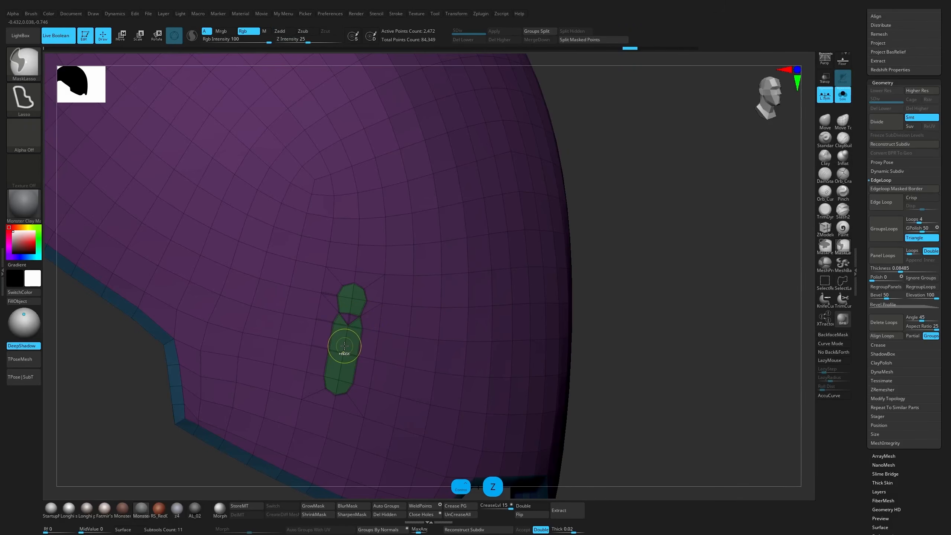
Collapse the short edge at the slot's upper joint and stitch the side notch points to their neighbours to straighten the outline.
{"action": "key", "text": "space"}
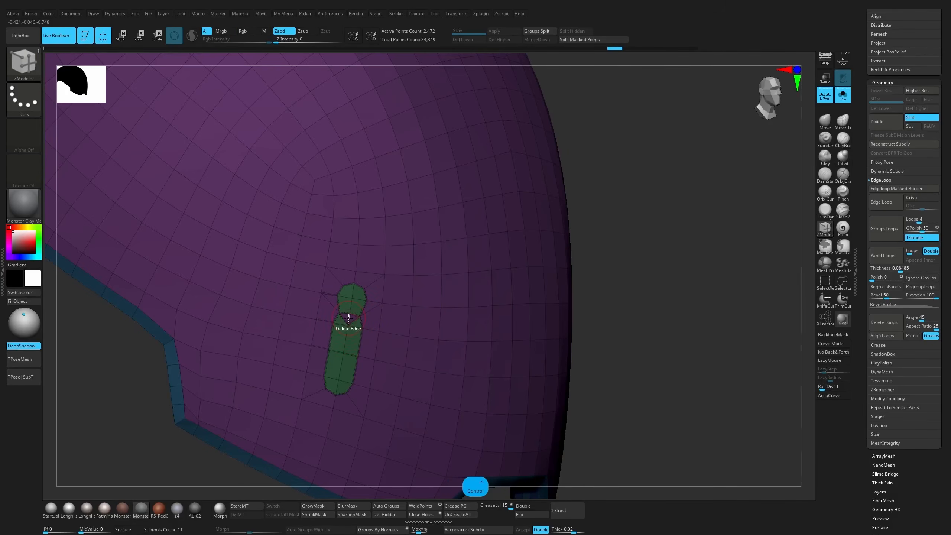
{"action": "left_click", "coordinate": [277, 372]}
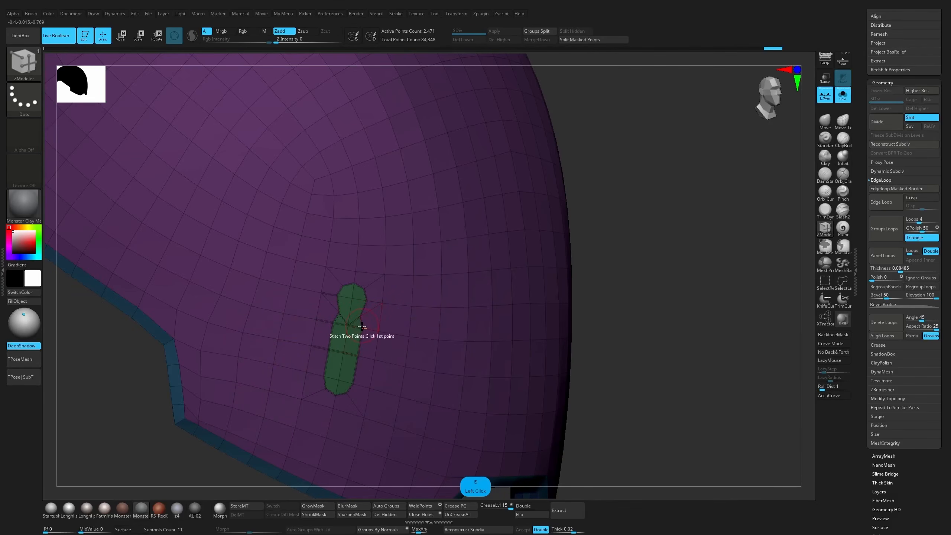
{"action": "key", "text": "ctrl+z"}
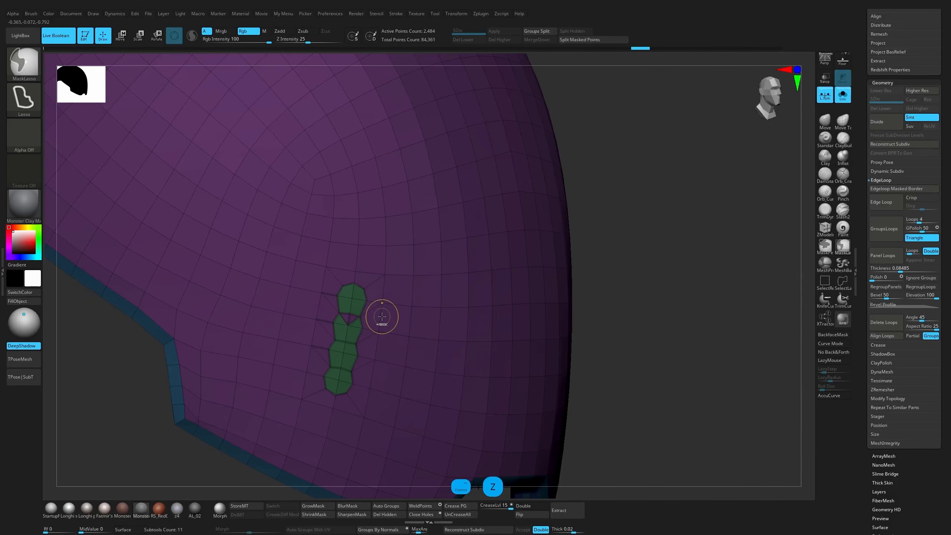
{"action": "key", "text": "ctrl+shift+z"}
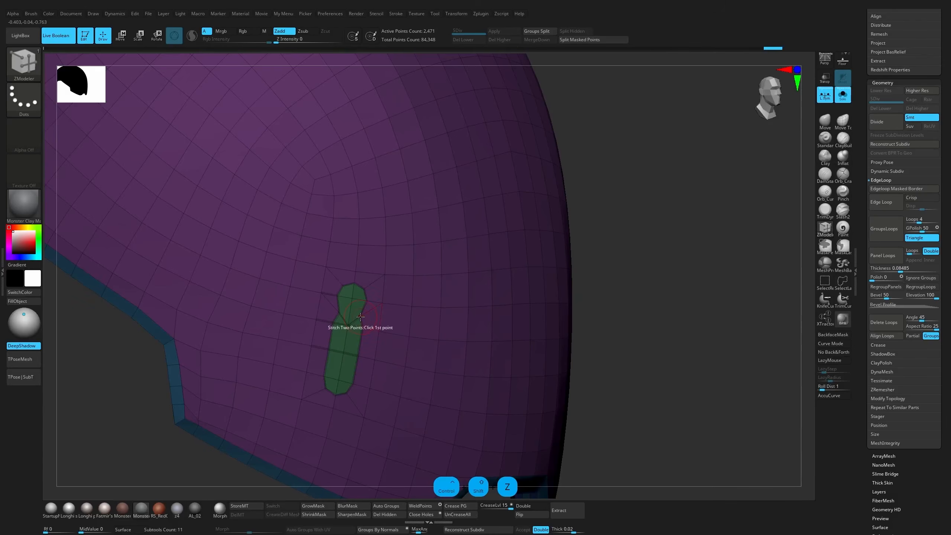
{"action": "left_click", "coordinate": [363, 321]}
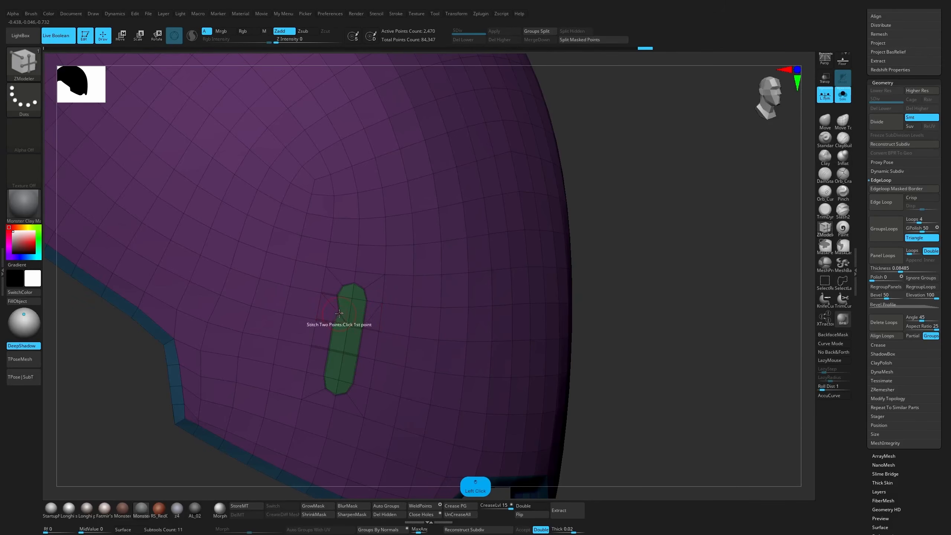
Stitch the upper notches of the opposite slot and delete its leftover diagonal edge to match the finished slot.
{"action": "key", "text": "space"}
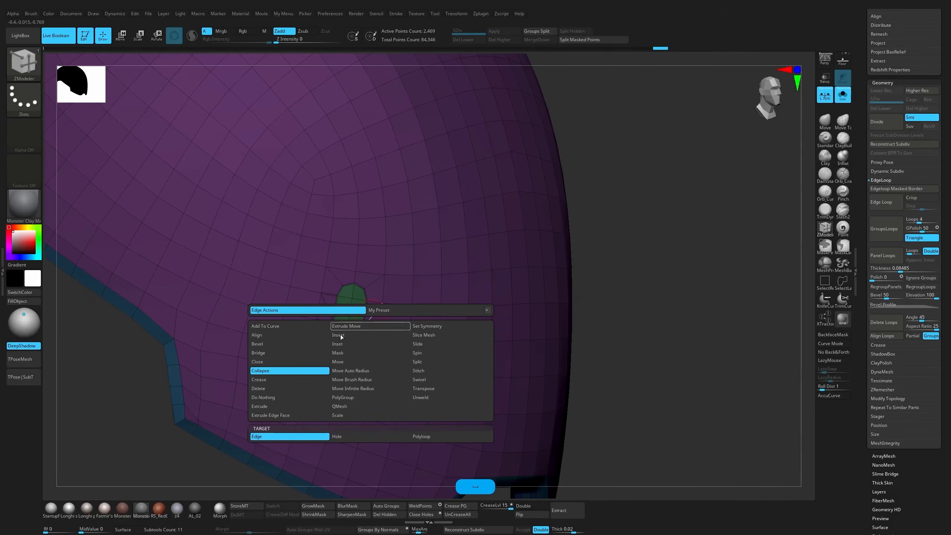
{"action": "key", "text": "space"}
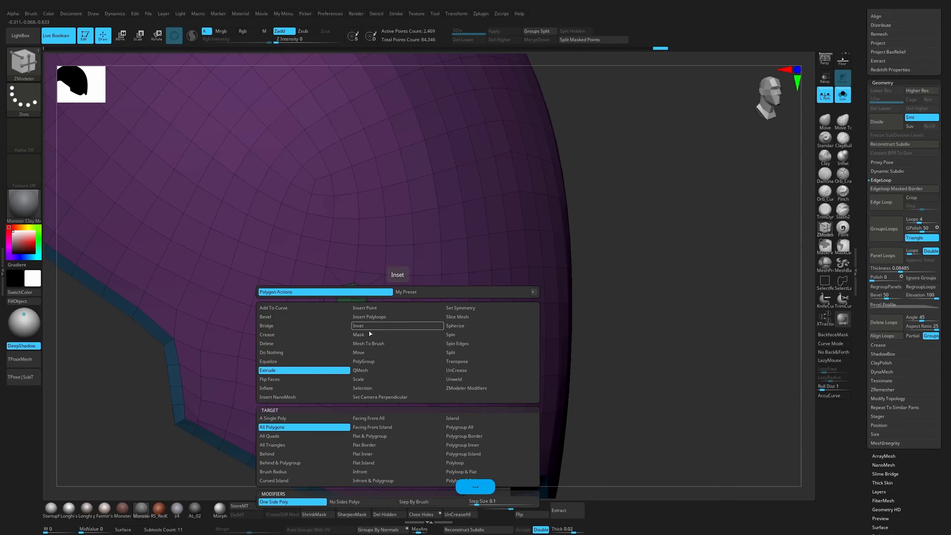
{"action": "left_click", "coordinate": [311, 344]}
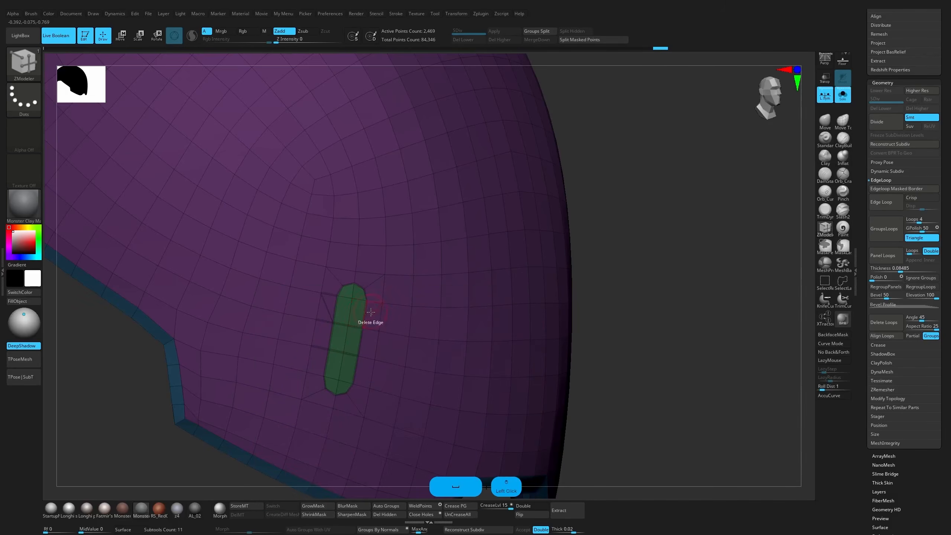
{"action": "mouse_move", "coordinate": [698, 358]}
{"action": "left_mouse_down"}
{"action": "mouse_move", "coordinate": [763, 371]}
{"action": "mouse_move", "coordinate": [709, 373]}
{"action": "left_mouse_up"}
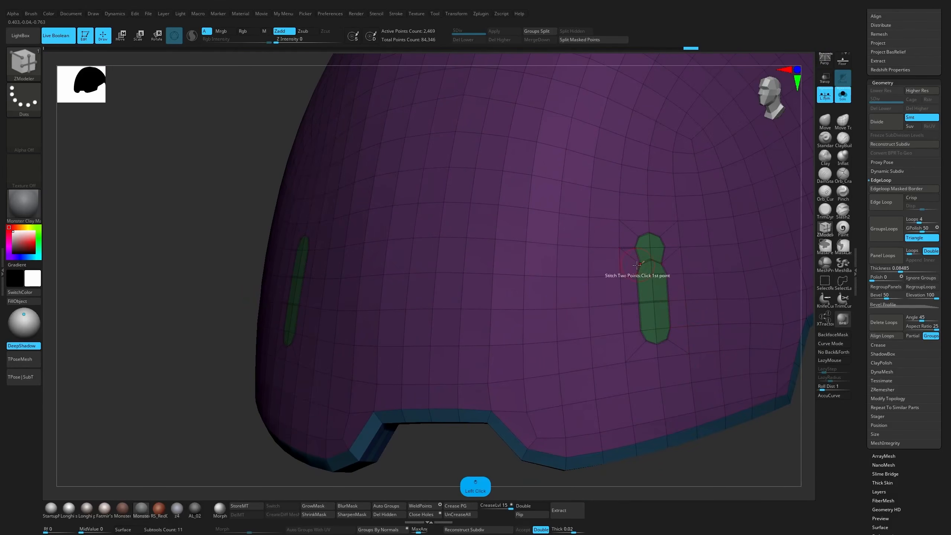
{"action": "left_click", "coordinate": [650, 259]}
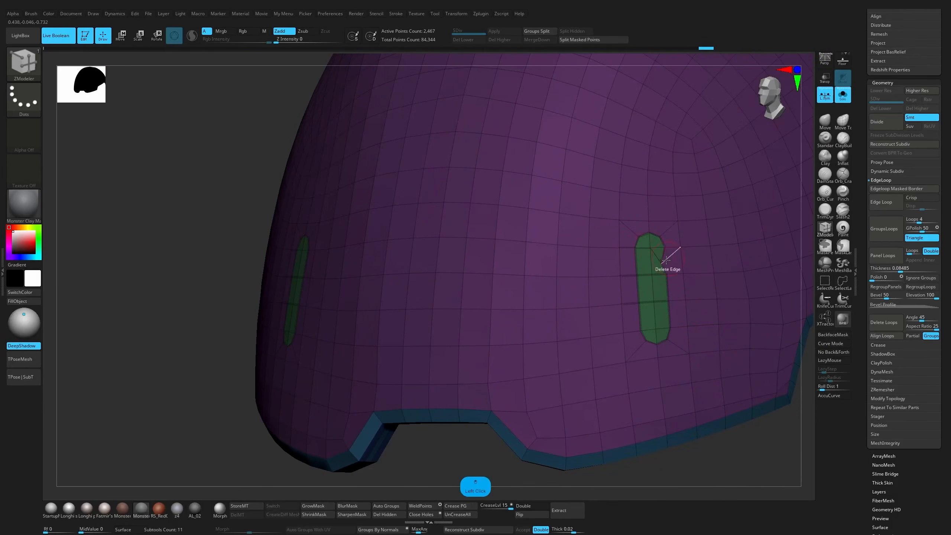
{"action": "left_click", "coordinate": [473, 456], "text": "alt"}
{"action": "left_click_drag", "start_coordinate": [474, 456], "coordinate": [483, 408], "text": "alt"}
Turn on X symmetry and remove all creases from the shell.
{"action": "key", "text": "x"}
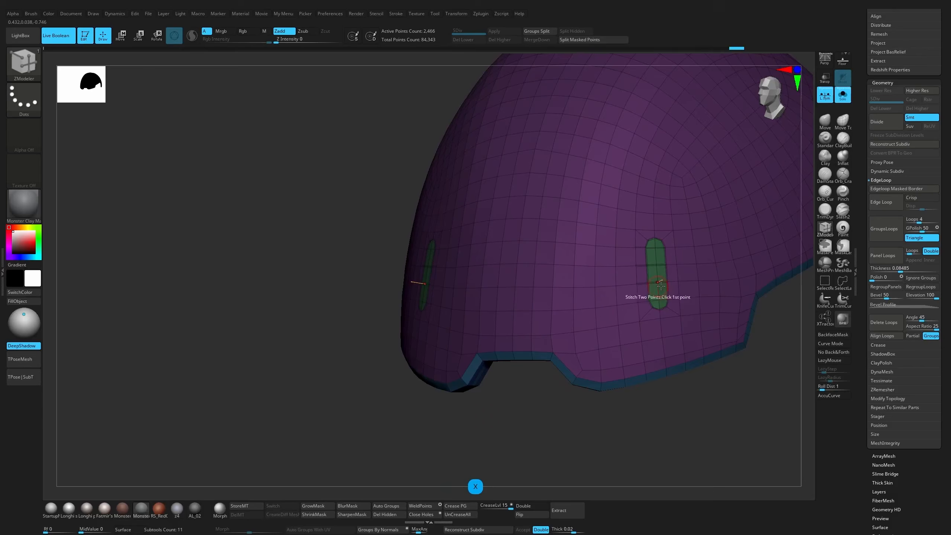
{"action": "left_click_drag", "start_coordinate": [737, 392], "coordinate": [631, 415]}
{"action": "left_click", "coordinate": [456, 515]}
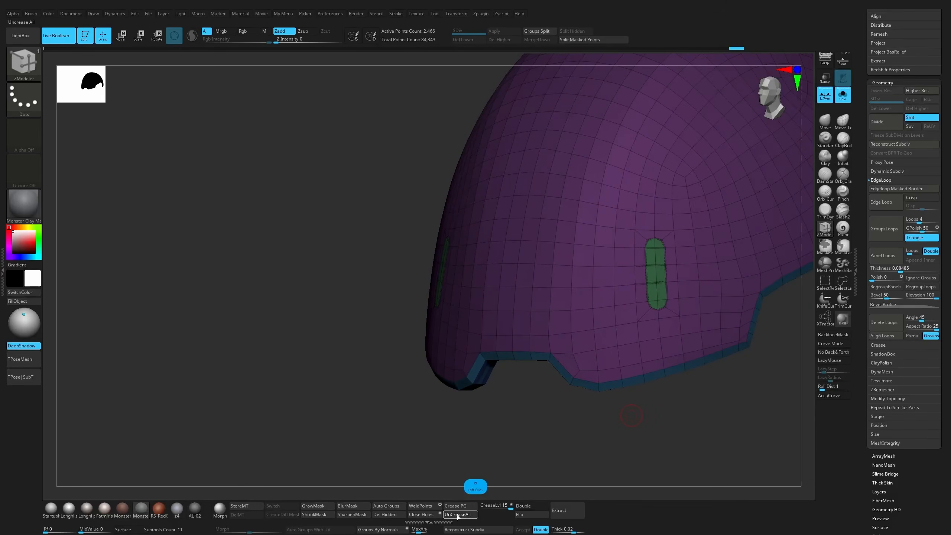
{"action": "mouse_move", "coordinate": [694, 433]}
{"action": "left_mouse_down"}
{"action": "mouse_move", "coordinate": [704, 430]}
{"action": "mouse_move", "coordinate": [675, 456]}
{"action": "mouse_move", "coordinate": [760, 386]}
{"action": "left_mouse_up"}
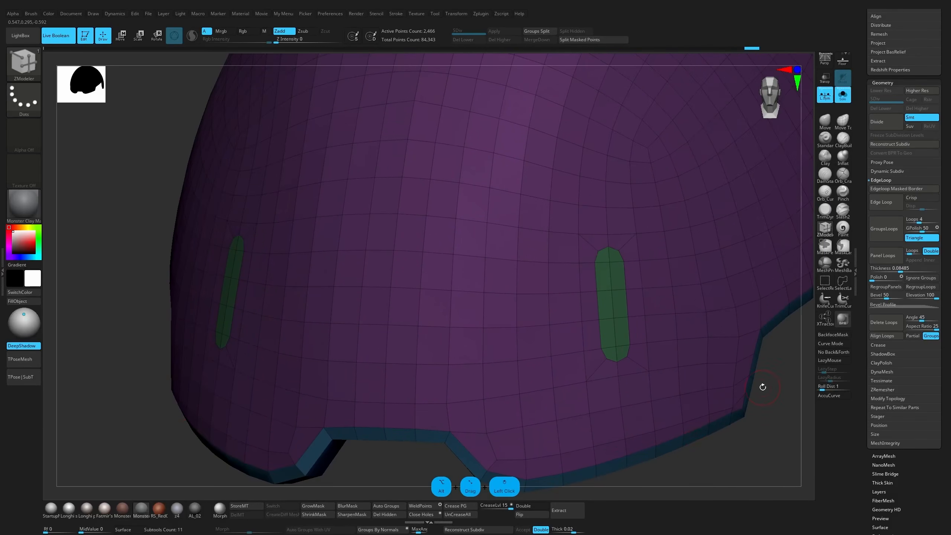
Extrude both green slot polygroups inward with the ZModeler Extrude action targeting Polygroup All.
{"action": "key", "text": "space"}
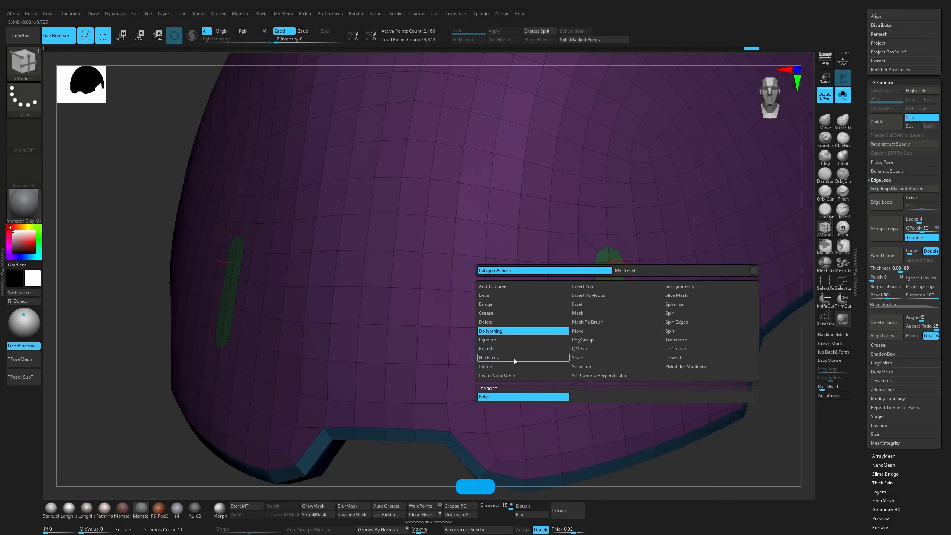
{"action": "left_click", "coordinate": [513, 349]}
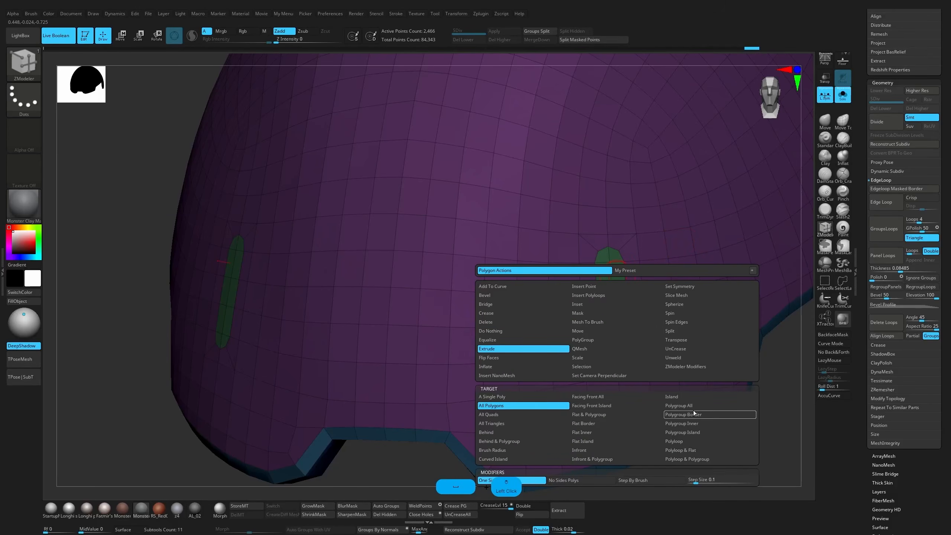
{"action": "left_click", "coordinate": [678, 405]}
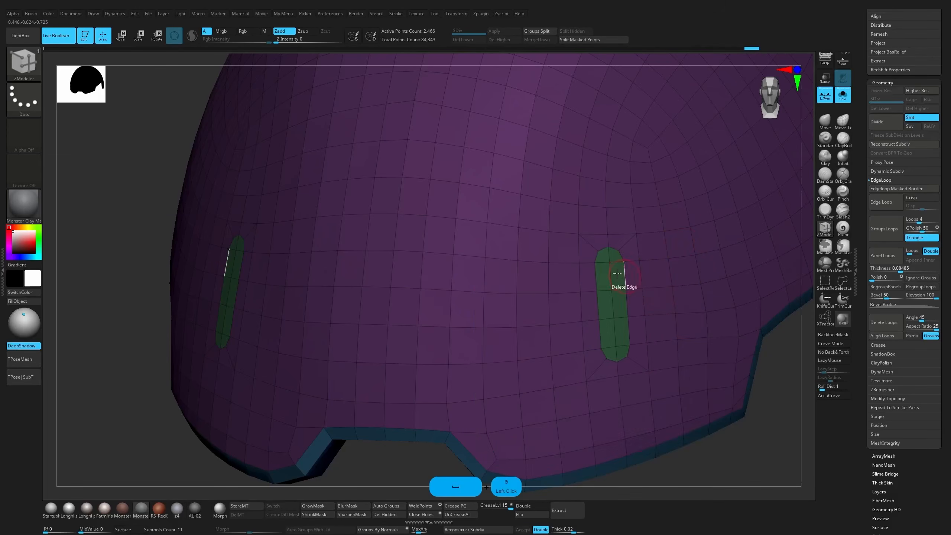
{"action": "left_click", "coordinate": [604, 283]}
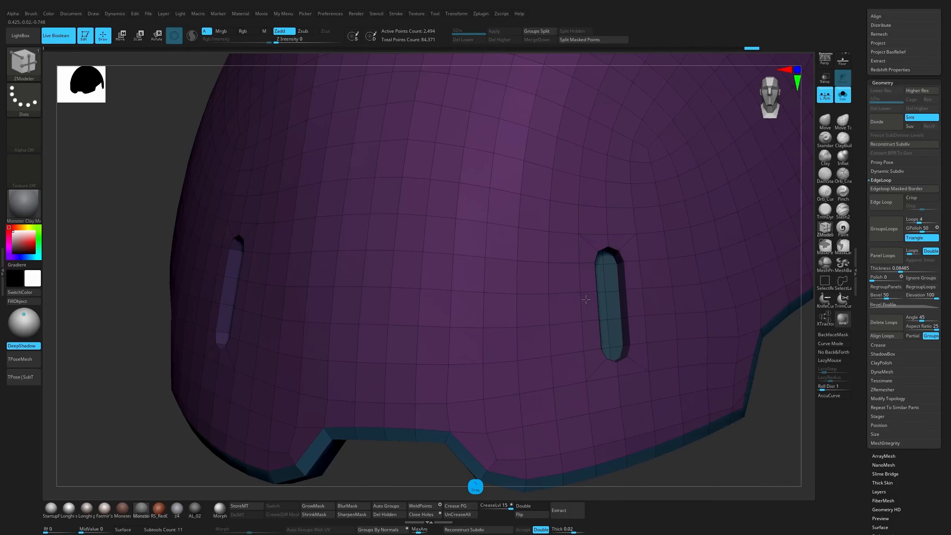
Bevel the outer rims of both recessed slots with Bevel EdgeLoop Complete.
{"action": "mouse_move", "coordinate": [751, 401]}
{"action": "left_mouse_down"}
{"action": "mouse_move", "coordinate": [763, 409]}
{"action": "mouse_move", "coordinate": [748, 393]}
{"action": "left_mouse_up"}
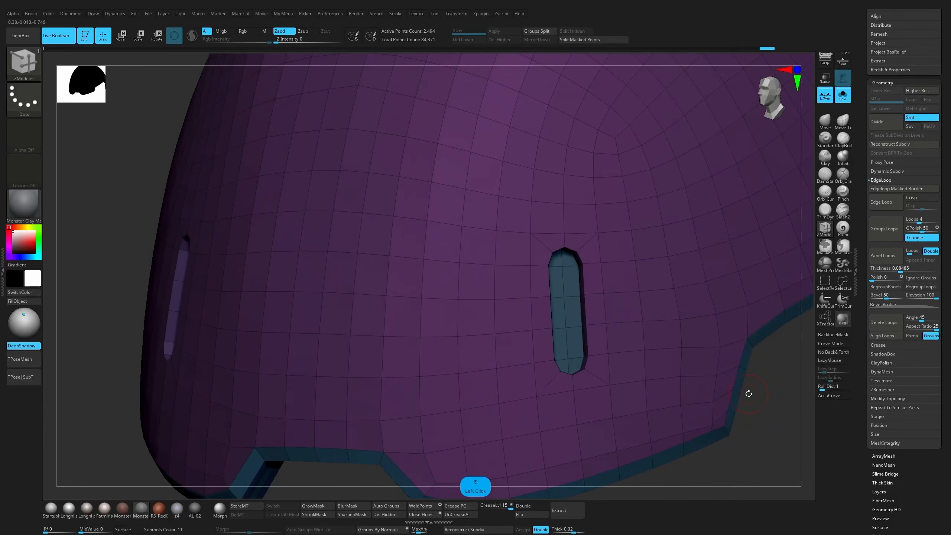
{"action": "key", "text": "space"}
{"action": "left_click", "coordinate": [503, 333]}
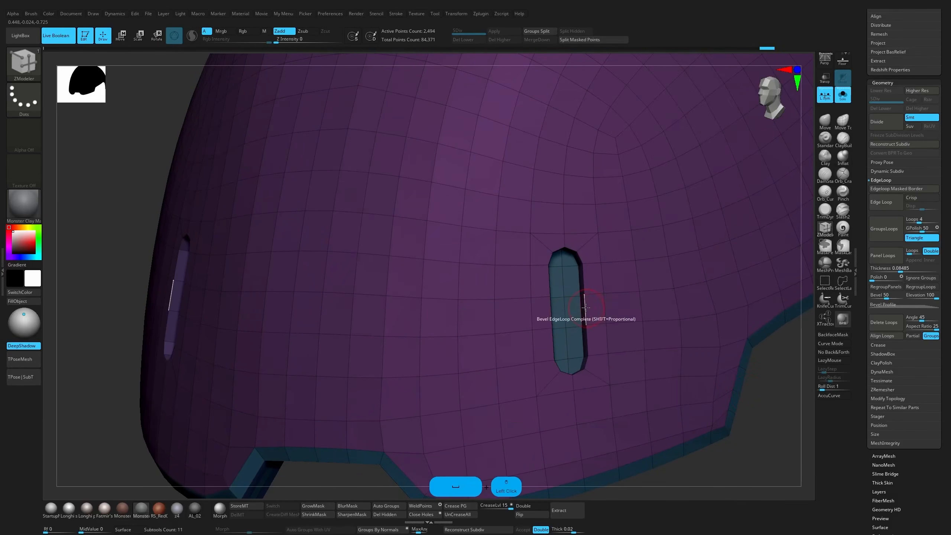
{"action": "left_click_drag", "start_coordinate": [584, 307], "coordinate": [591, 307]}
Split a point near the open end of the shell's top cutout into an octagon and extrude it inward as a round hole.
{"action": "left_click_drag", "start_coordinate": [749, 402], "coordinate": [684, 425], "text": "alt"}
{"action": "left_click_drag", "start_coordinate": [711, 284], "coordinate": [725, 370]}
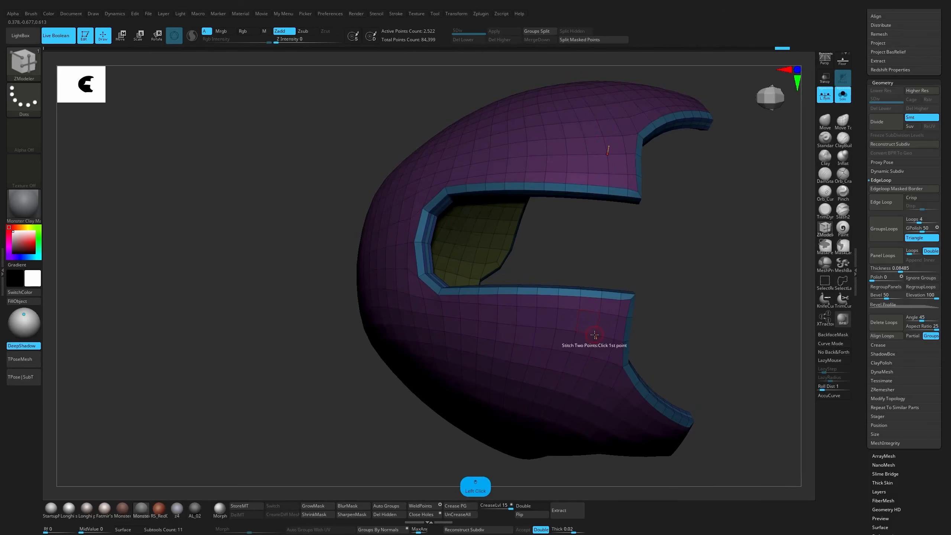
{"action": "key", "text": "space"}
{"action": "left_click", "coordinate": [649, 362]}
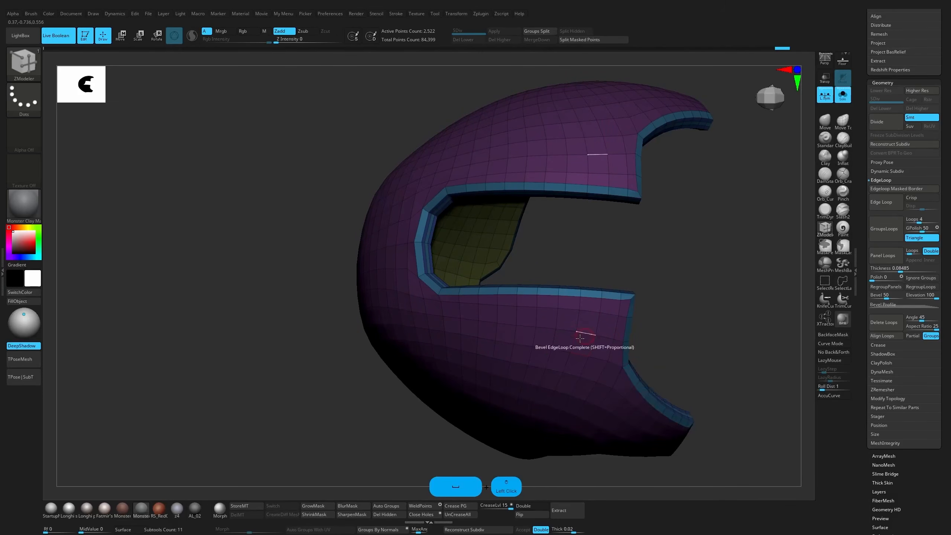
{"action": "left_click", "coordinate": [595, 335]}
Bevel the round hole's rim edge loop and toggle the polyframe display to check the shell.
{"action": "left_click_drag", "start_coordinate": [699, 318], "coordinate": [677, 358]}
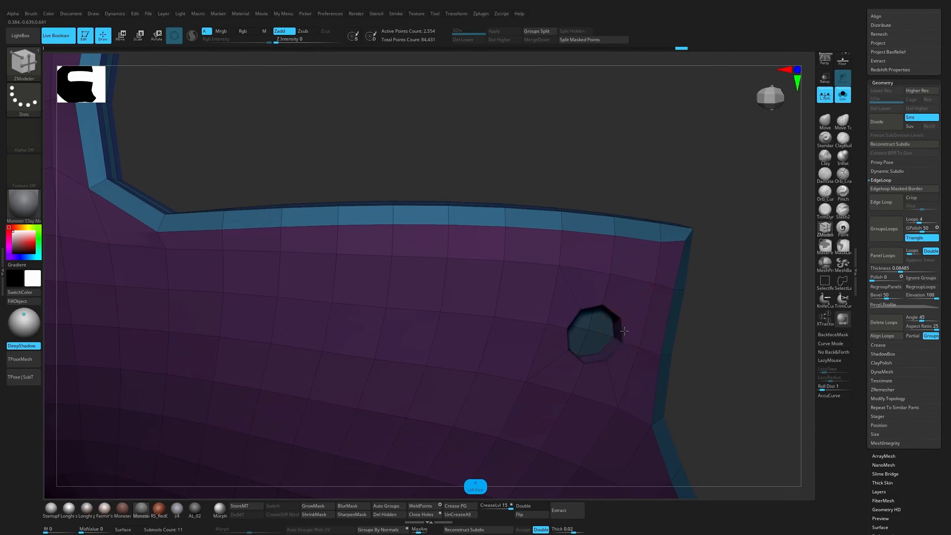
{"action": "left_click_drag", "start_coordinate": [623, 330], "coordinate": [628, 331]}
{"action": "left_click_drag", "start_coordinate": [727, 312], "coordinate": [693, 392], "text": "alt"}
{"action": "key", "text": "shift+f"}
{"action": "key", "text": "shift+f"}
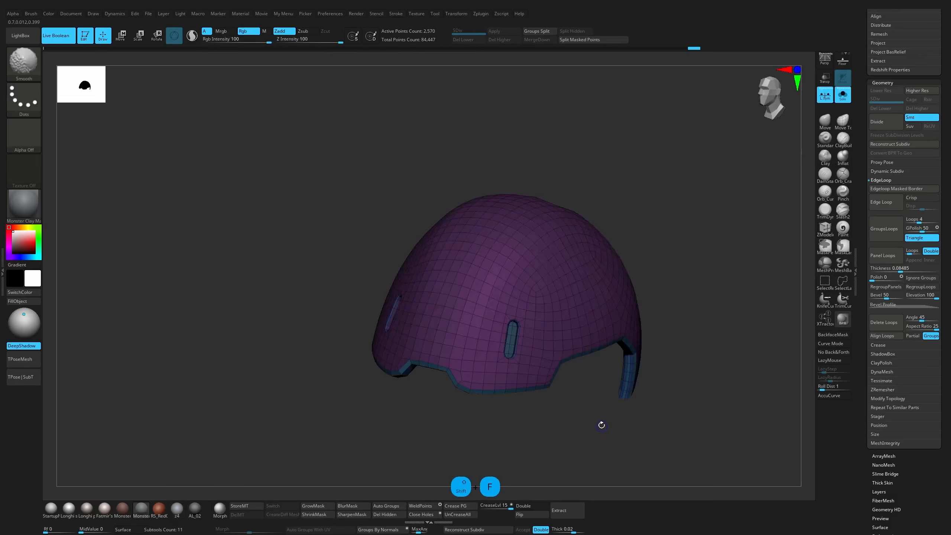
Set the ZModeler polygon action to PolyGroup for regrouping the shell's rim.
{"action": "left_click_drag", "start_coordinate": [727, 381], "coordinate": [814, 261]}
{"action": "left_click_drag", "start_coordinate": [476, 391], "coordinate": [524, 368]}
{"action": "left_click_drag", "start_coordinate": [543, 378], "coordinate": [537, 417], "text": "alt"}
{"action": "key", "text": "space"}
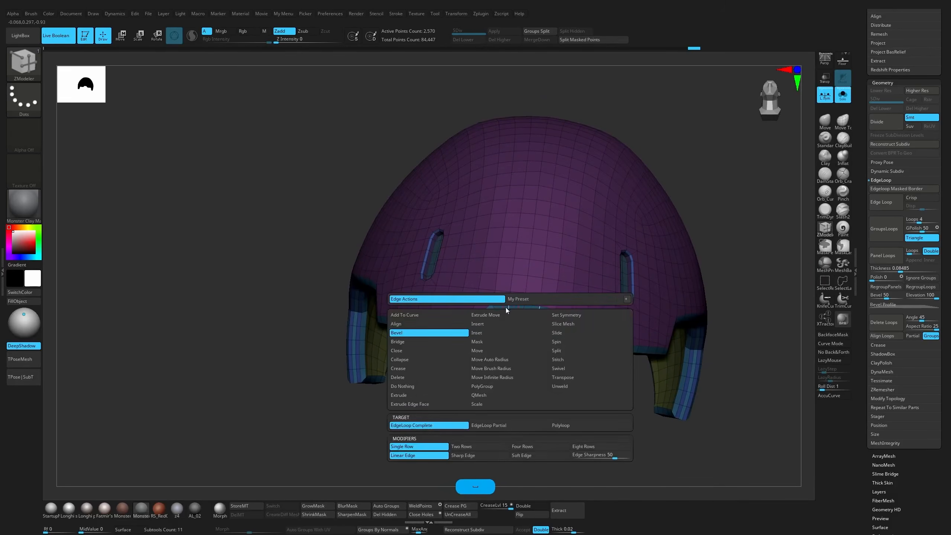
{"action": "key", "text": "space"}
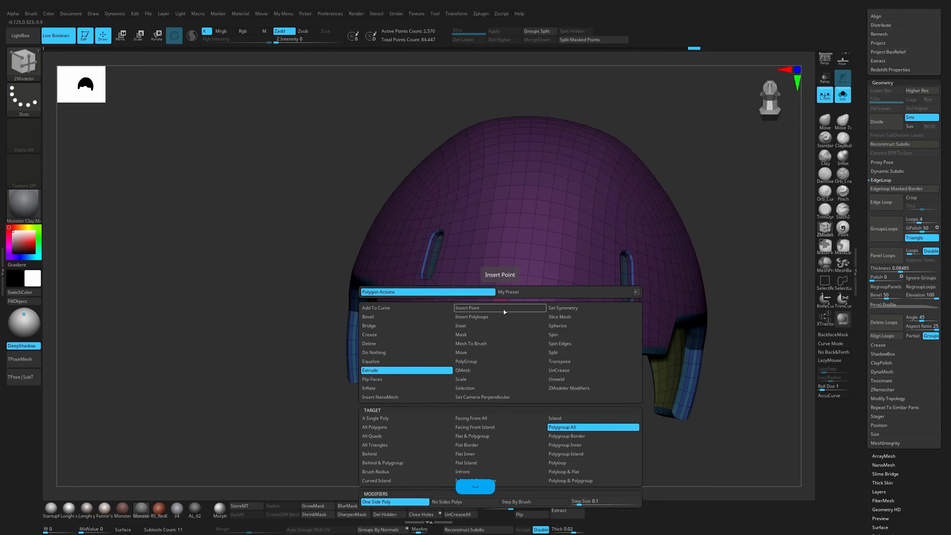
{"action": "left_click", "coordinate": [482, 363]}
Set the ZModeler edge action to Insert and remove an edge loop along the shell's rim.
{"action": "left_click_drag", "start_coordinate": [524, 430], "coordinate": [537, 362]}
{"action": "left_click_drag", "start_coordinate": [782, 238], "coordinate": [739, 415], "text": "alt"}
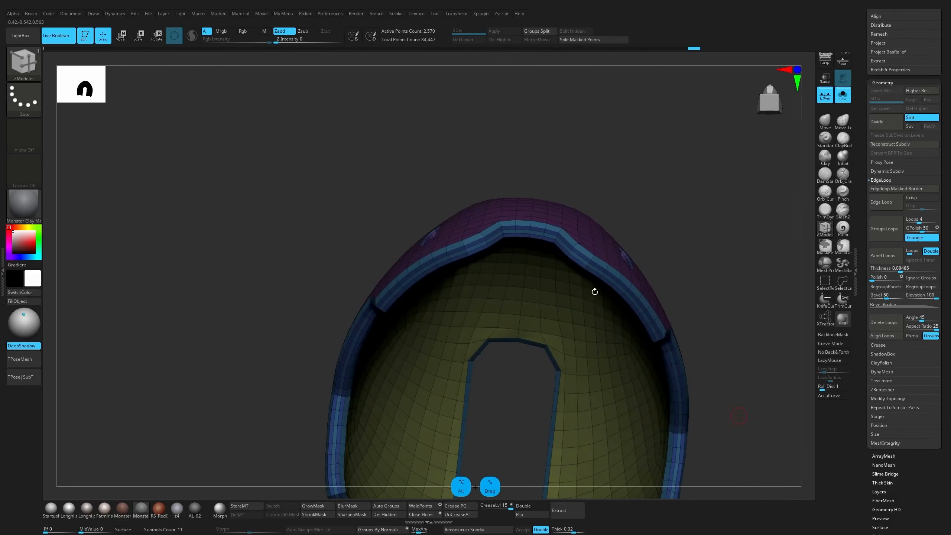
{"action": "left_click_drag", "start_coordinate": [603, 182], "coordinate": [778, 403], "text": "alt"}
{"action": "key", "text": "space"}
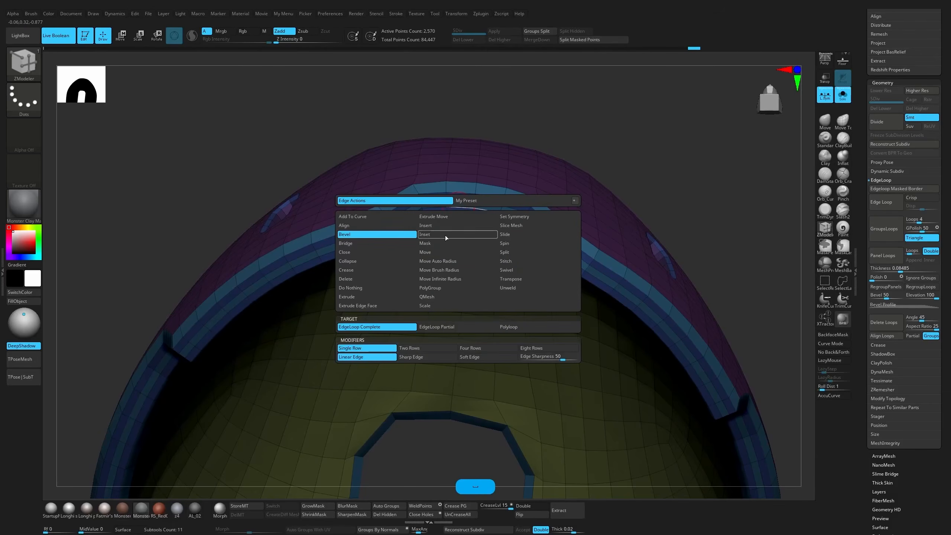
{"action": "left_click", "coordinate": [446, 229]}
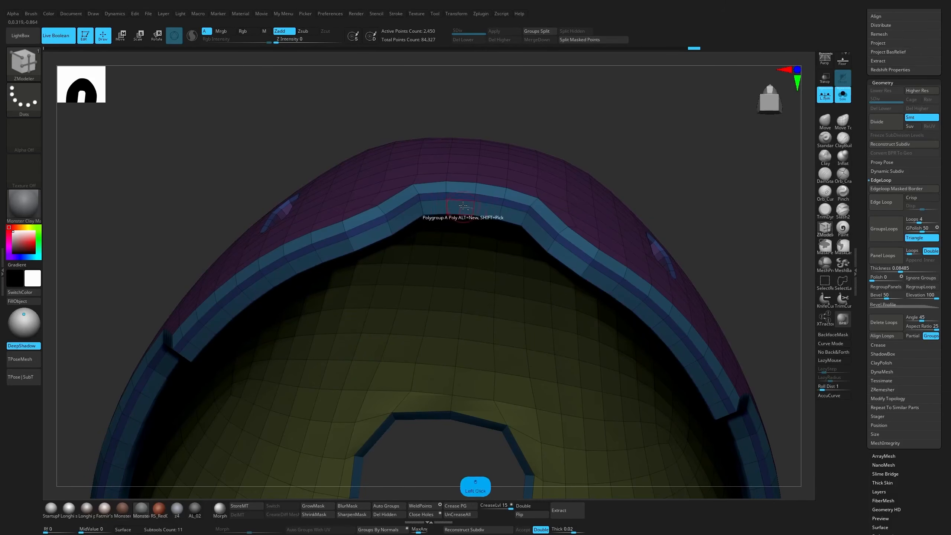
Remove the extra edge loop along the shell's rim and give the front notch's middle edge strip a new polygroup.
{"action": "left_click", "coordinate": [469, 205]}
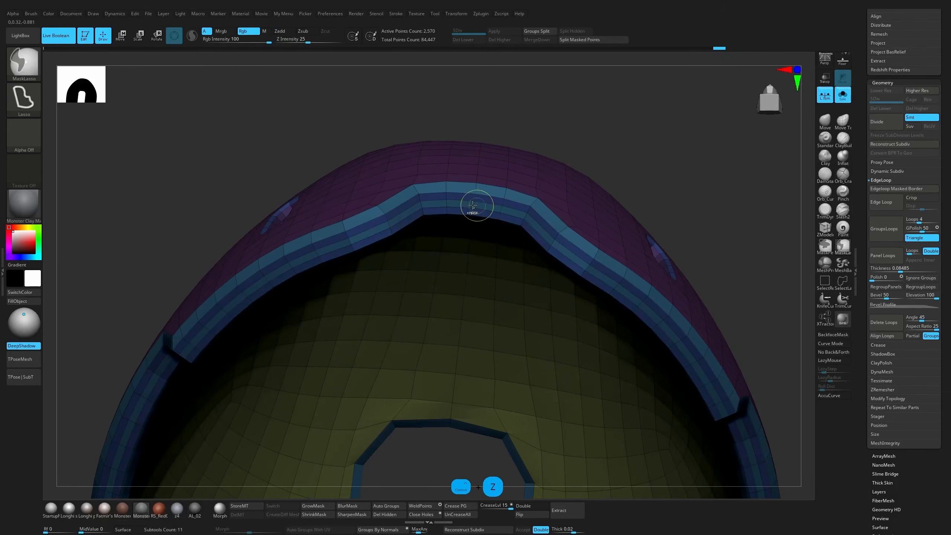
{"action": "left_click", "coordinate": [463, 203], "text": "alt"}
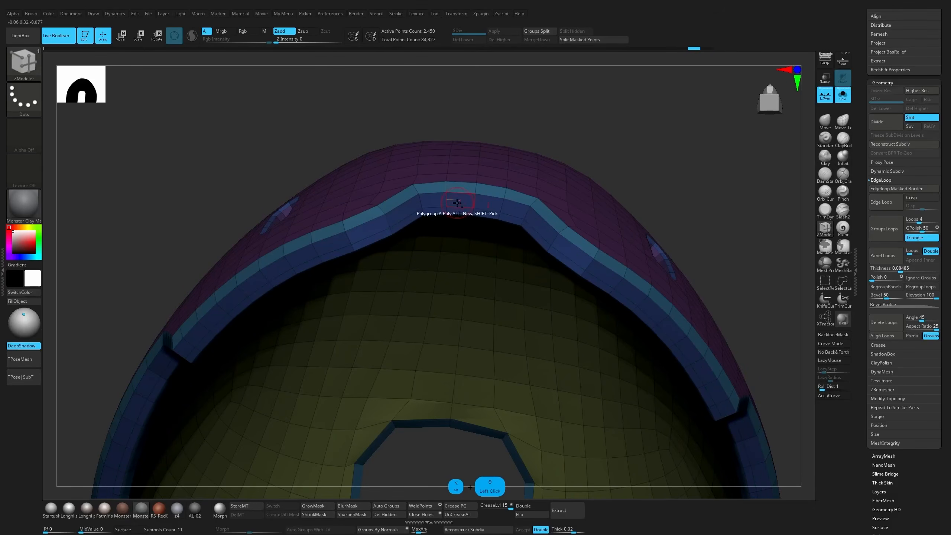
{"action": "left_click_drag", "start_coordinate": [599, 127], "coordinate": [601, 188]}
{"action": "left_click", "coordinate": [505, 198]}
{"action": "left_click", "coordinate": [504, 198], "text": "alt"}
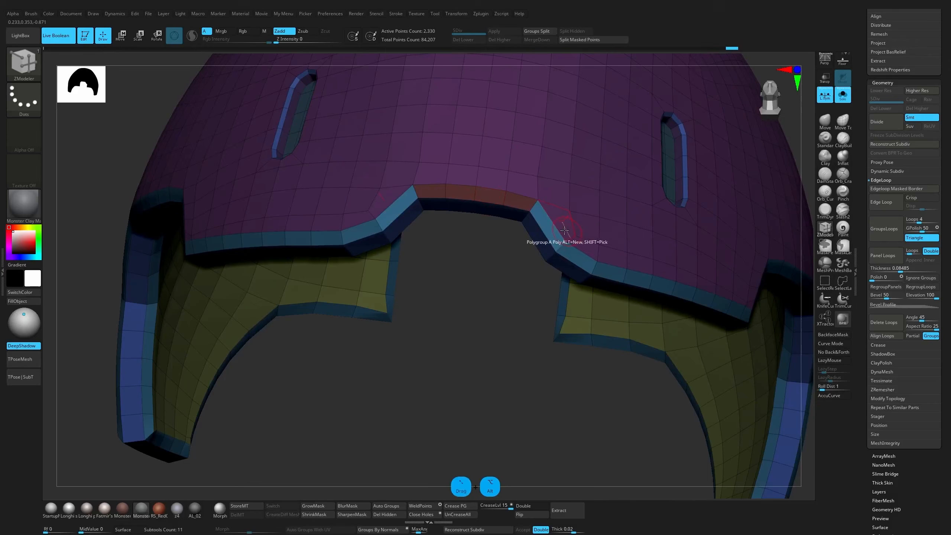
Assign separate polygroups to the front notch's slanted sides, its inner edge strip and the adjoining rim corner.
{"action": "left_click", "coordinate": [575, 259], "text": "alt"}
{"action": "mouse_move", "coordinate": [523, 370]}
{"action": "left_mouse_down"}
{"action": "mouse_move", "coordinate": [523, 243]}
{"action": "mouse_move", "coordinate": [499, 256]}
{"action": "mouse_move", "coordinate": [481, 250]}
{"action": "left_mouse_up"}
{"action": "left_click", "coordinate": [519, 259], "text": "alt"}
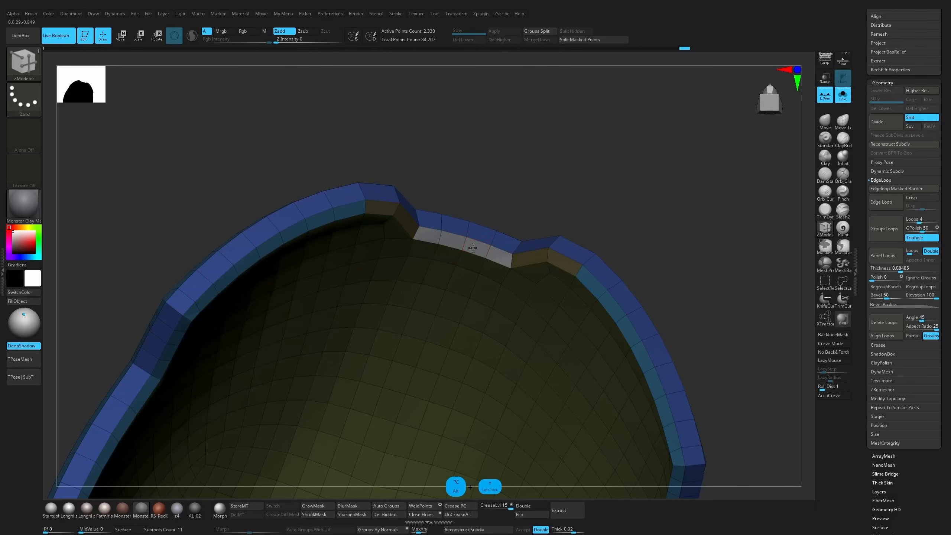
{"action": "left_click", "coordinate": [467, 250], "text": "alt"}
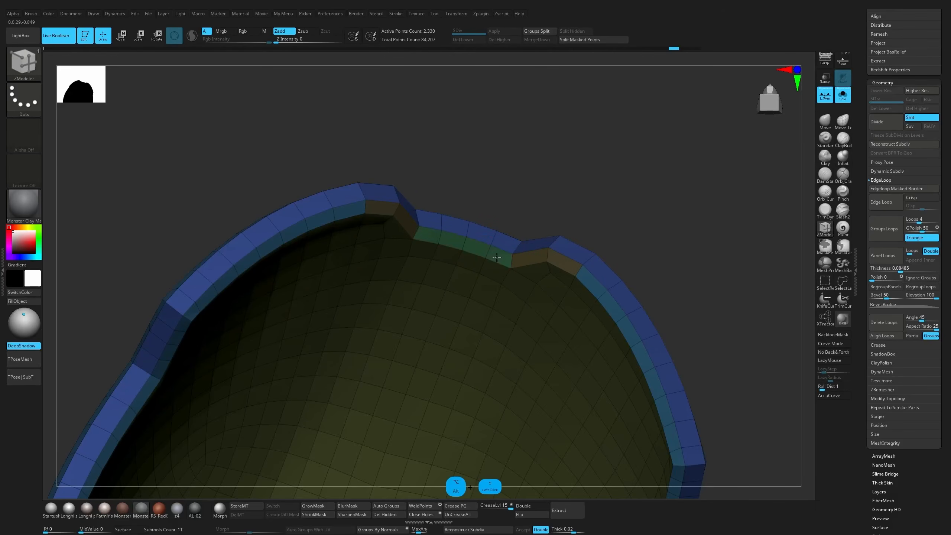
{"action": "left_click_drag", "start_coordinate": [496, 257], "coordinate": [693, 359]}
{"action": "left_click_drag", "start_coordinate": [794, 312], "coordinate": [585, 274]}
{"action": "left_click", "coordinate": [368, 213], "text": "alt"}
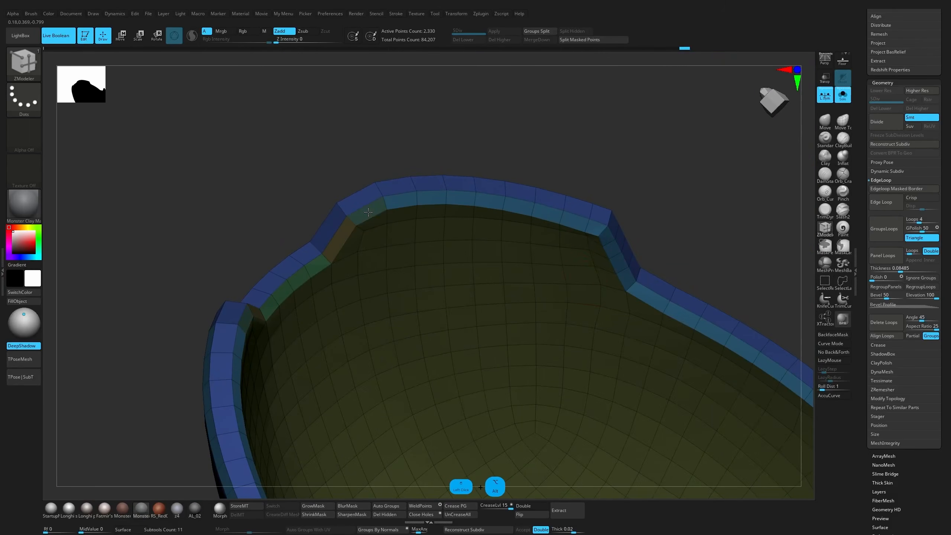
Regroup the rim's stepped side segments and the end edge of the projecting side arm into their own polygroups.
{"action": "left_click_drag", "start_coordinate": [672, 224], "coordinate": [555, 350]}
{"action": "left_click", "coordinate": [609, 331], "text": "alt"}
{"action": "mouse_move", "coordinate": [584, 442]}
{"action": "left_mouse_down"}
{"action": "mouse_move", "coordinate": [573, 360]}
{"action": "mouse_move", "coordinate": [610, 350]}
{"action": "left_mouse_up"}
{"action": "left_click_drag", "start_coordinate": [652, 257], "coordinate": [603, 399]}
{"action": "left_click_drag", "start_coordinate": [390, 246], "coordinate": [454, 218], "text": "alt"}
{"action": "left_click_drag", "start_coordinate": [479, 384], "coordinate": [455, 315]}
{"action": "left_click_drag", "start_coordinate": [400, 264], "coordinate": [459, 228], "text": "alt"}
{"action": "left_click_drag", "start_coordinate": [500, 176], "coordinate": [485, 116]}
{"action": "left_click_drag", "start_coordinate": [409, 276], "coordinate": [456, 235], "text": "alt"}
{"action": "left_click_drag", "start_coordinate": [500, 160], "coordinate": [583, 161], "text": "alt"}
{"action": "left_click", "coordinate": [589, 145], "text": "alt"}
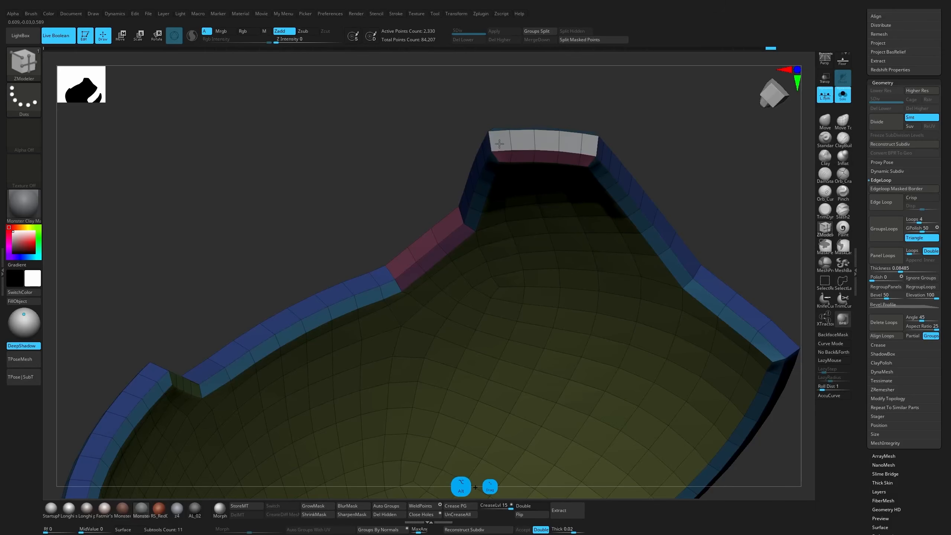
Assign new polygroups to the remaining rim segments between the side arm and the top cutout.
{"action": "left_click_drag", "start_coordinate": [575, 92], "coordinate": [590, 142]}
{"action": "left_click_drag", "start_coordinate": [602, 442], "coordinate": [524, 282], "text": "alt"}
{"action": "left_click", "coordinate": [597, 261], "text": "alt"}
{"action": "mouse_move", "coordinate": [593, 330]}
{"action": "left_mouse_down"}
{"action": "mouse_move", "coordinate": [576, 236]}
{"action": "mouse_move", "coordinate": [618, 199]}
{"action": "left_mouse_up"}
{"action": "left_click", "coordinate": [597, 257], "text": "alt"}
{"action": "left_click", "coordinate": [524, 297], "text": "alt"}
{"action": "left_click_drag", "start_coordinate": [554, 221], "coordinate": [591, 254]}
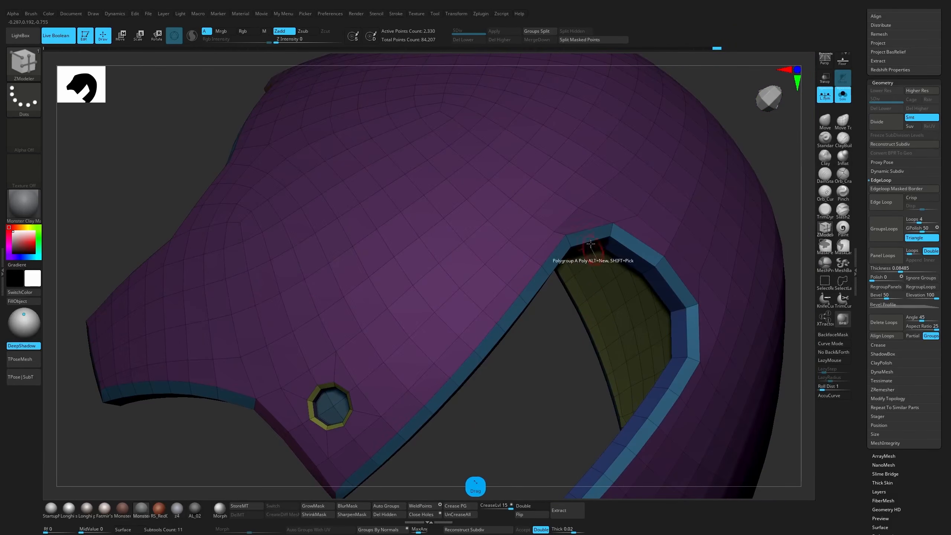
Give the rim segments at the top cutout's closed end and the remaining rim corner their own polygroups.
{"action": "left_click", "coordinate": [721, 283], "text": "alt"}
{"action": "left_click", "coordinate": [681, 335], "text": "alt"}
{"action": "left_click_drag", "start_coordinate": [585, 380], "coordinate": [601, 362]}
{"action": "left_click", "coordinate": [672, 342], "text": "alt"}
{"action": "left_click_drag", "start_coordinate": [749, 337], "coordinate": [689, 197]}
{"action": "left_click_drag", "start_coordinate": [712, 64], "coordinate": [598, 323]}
{"action": "left_click", "coordinate": [619, 337], "text": "alt"}
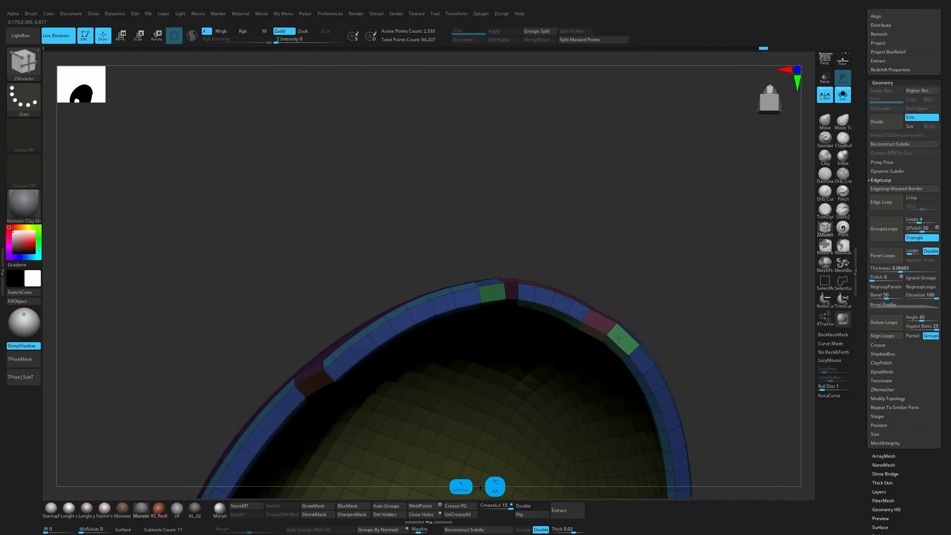
Preview the shell with dynamic subdivision, hide its polyframe and set the crease level to 2.
{"action": "left_click_drag", "start_coordinate": [555, 299], "coordinate": [539, 420]}
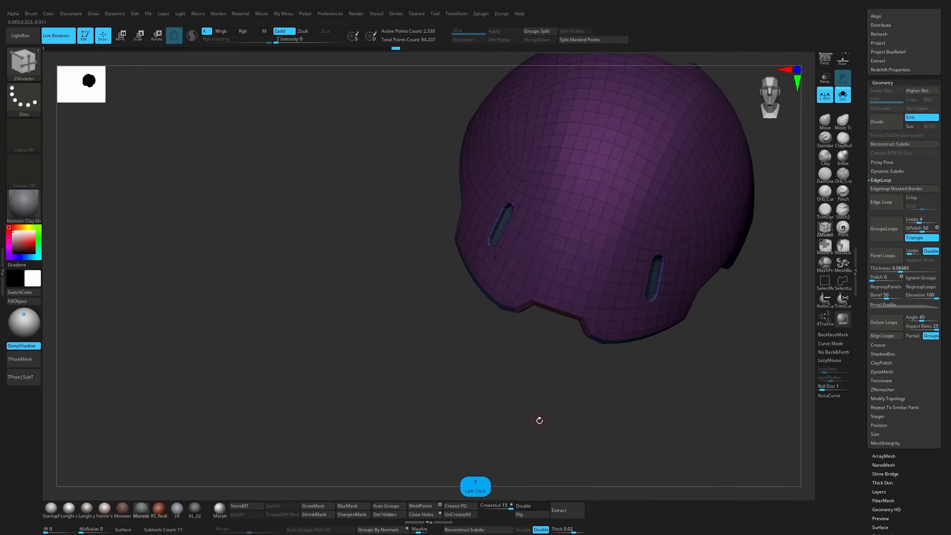
{"action": "left_click_drag", "start_coordinate": [670, 407], "coordinate": [616, 435], "text": "shift"}
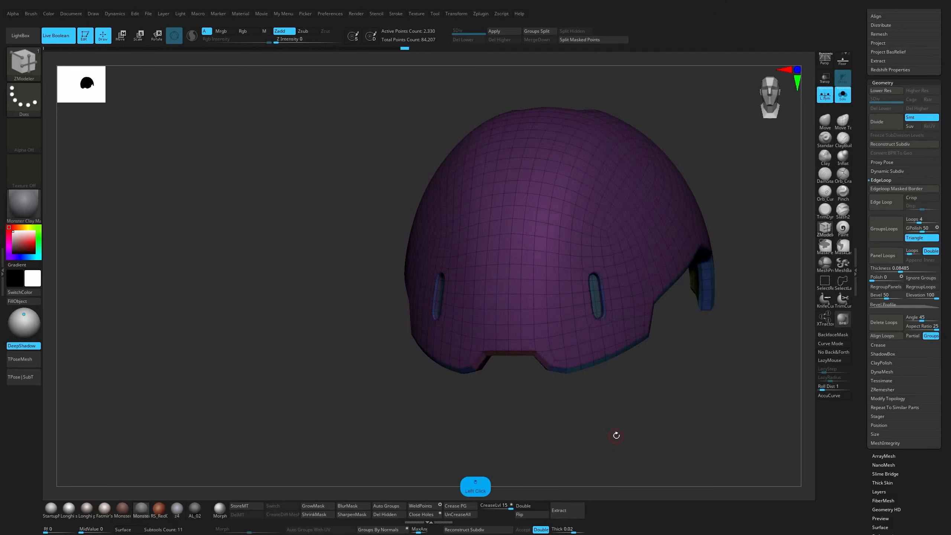
{"action": "left_click", "coordinate": [896, 171]}
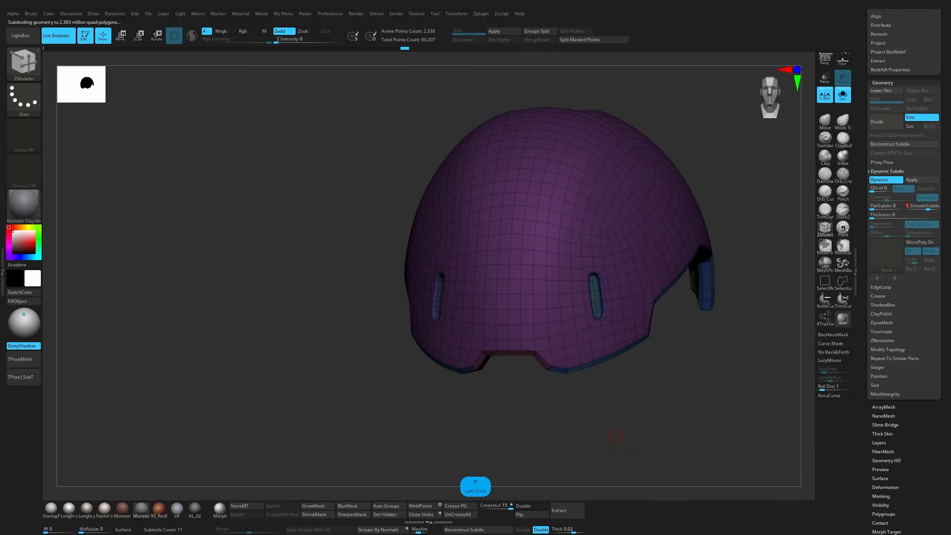
{"action": "key", "text": "shift+f"}
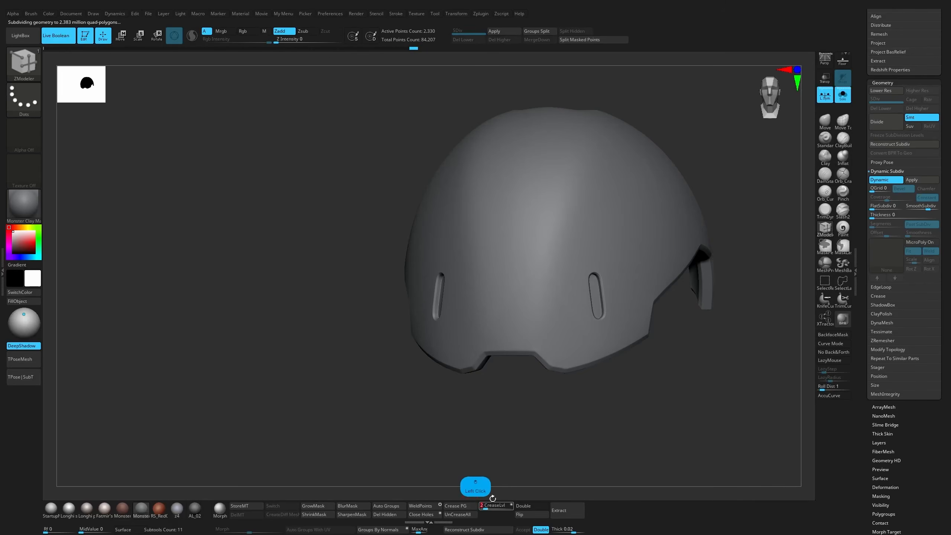
Examine the subdivided shell from the side with the polyframe on and off.
{"action": "left_click_drag", "start_coordinate": [578, 445], "coordinate": [666, 312]}
{"action": "key", "text": "shift+f"}
{"action": "mouse_move", "coordinate": [692, 203]}
{"action": "left_mouse_down"}
{"action": "mouse_move", "coordinate": [692, 194]}
{"action": "mouse_move", "coordinate": [723, 188]}
{"action": "left_mouse_up"}
{"action": "key", "text": "shift+f"}
Try a DamStandard stroke across the shell's front, compare it without dynamic subdivision, and undo it.
{"action": "key", "text": "4"}
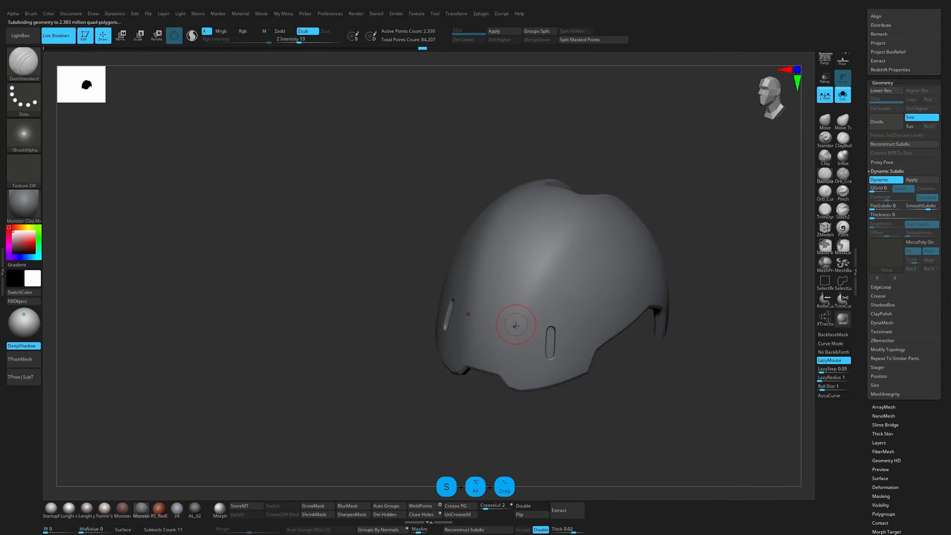
{"action": "key", "text": "shift+d"}
{"action": "key", "text": "d"}
{"action": "key", "text": "shift+d"}
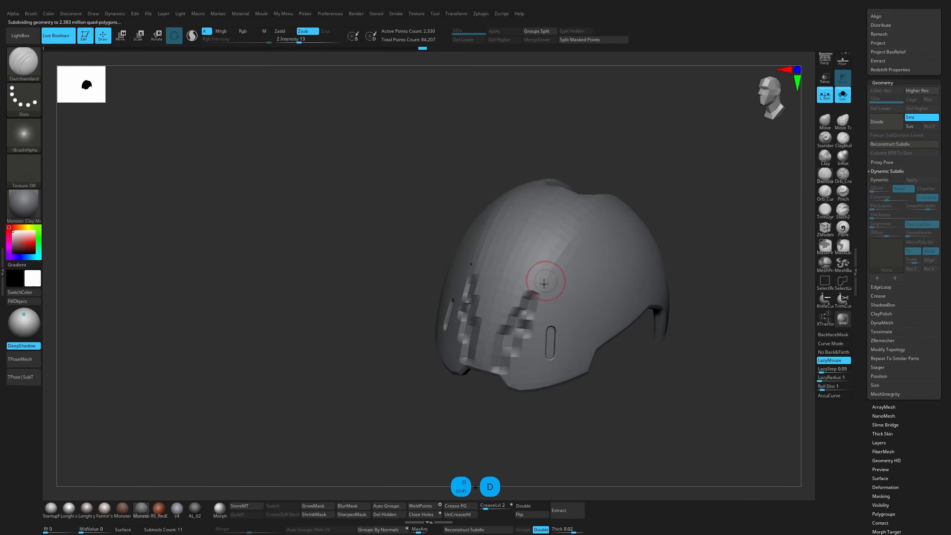
{"action": "key", "text": "ctrl+z"}
Compare the shell's base topology with its dynamically subdivided surface.
{"action": "key", "text": "shift+f"}
{"action": "key", "text": "shift+d"}
{"action": "key", "text": "s"}
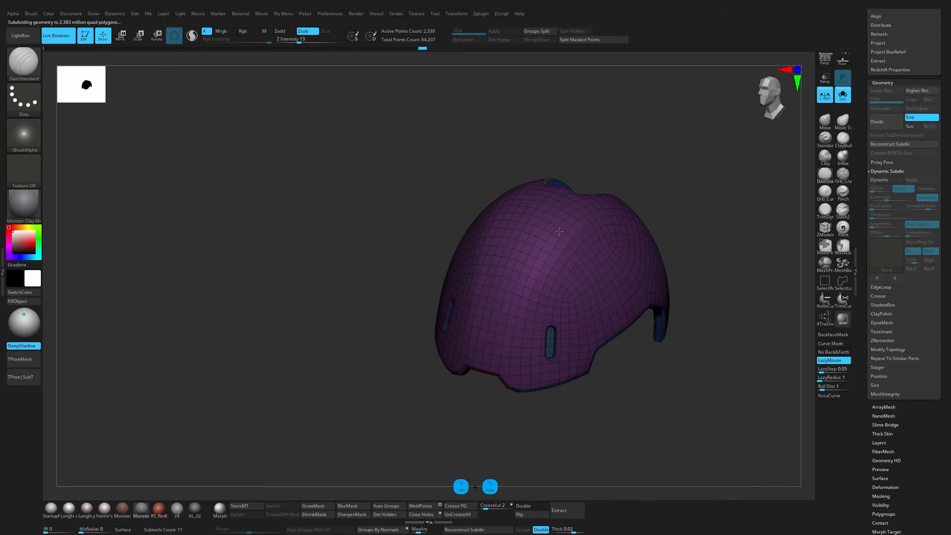
{"action": "left_click_drag", "start_coordinate": [569, 221], "coordinate": [575, 217]}
{"action": "key", "text": "d"}
{"action": "key", "text": "shift+f"}
Smooth the shell's front surface between the two slots, toggling dynamic subdivision to compare.
{"action": "left_click_drag", "start_coordinate": [675, 158], "coordinate": [635, 185]}
{"action": "mouse_move", "coordinate": [542, 255]}
{"action": "left_mouse_down", "text": "shift"}
{"action": "mouse_move", "coordinate": [574, 219]}
{"action": "mouse_move", "coordinate": [498, 374]}
{"action": "left_mouse_up", "text": "shift"}
{"action": "left_click_drag", "start_coordinate": [590, 206], "coordinate": [502, 367], "text": "shift"}
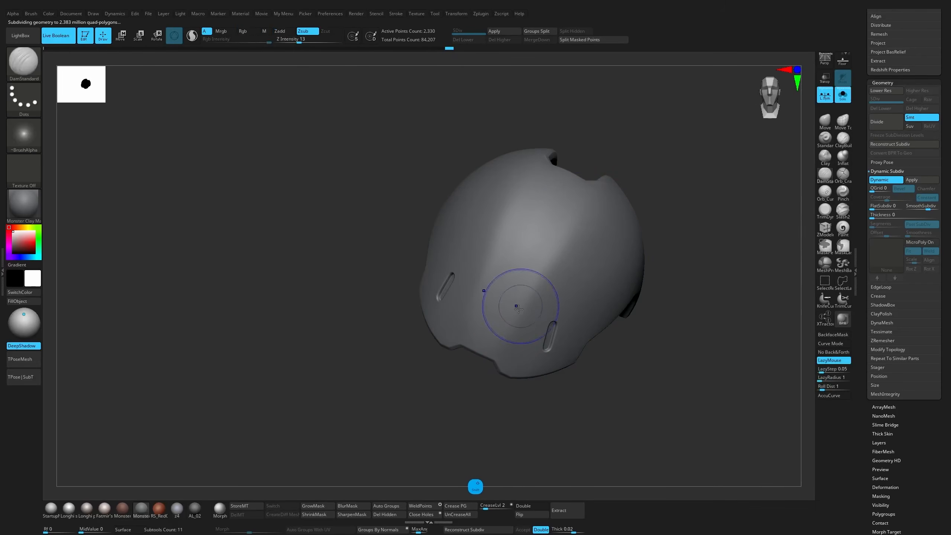
{"action": "mouse_move", "coordinate": [649, 166]}
{"action": "left_mouse_down"}
{"action": "mouse_move", "coordinate": [648, 145]}
{"action": "mouse_move", "coordinate": [664, 130]}
{"action": "mouse_move", "coordinate": [653, 165]}
{"action": "left_mouse_up"}
{"action": "key", "text": "shift+d"}
{"action": "left_click_drag", "start_coordinate": [517, 329], "coordinate": [636, 194], "text": "shift"}
{"action": "key", "text": "d"}
Inspect the shell from the front, rear and underside, checking its rim, slots, holes and polygroups.
{"action": "left_click_drag", "start_coordinate": [678, 144], "coordinate": [687, 158]}
{"action": "mouse_move", "coordinate": [688, 157]}
{"action": "left_mouse_down", "text": "alt"}
{"action": "mouse_move", "coordinate": [654, 124]}
{"action": "mouse_move", "coordinate": [636, 217]}
{"action": "mouse_move", "coordinate": [670, 208]}
{"action": "mouse_move", "coordinate": [684, 248]}
{"action": "mouse_move", "coordinate": [723, 187]}
{"action": "mouse_move", "coordinate": [683, 206]}
{"action": "mouse_move", "coordinate": [703, 201]}
{"action": "left_mouse_up", "text": "alt"}
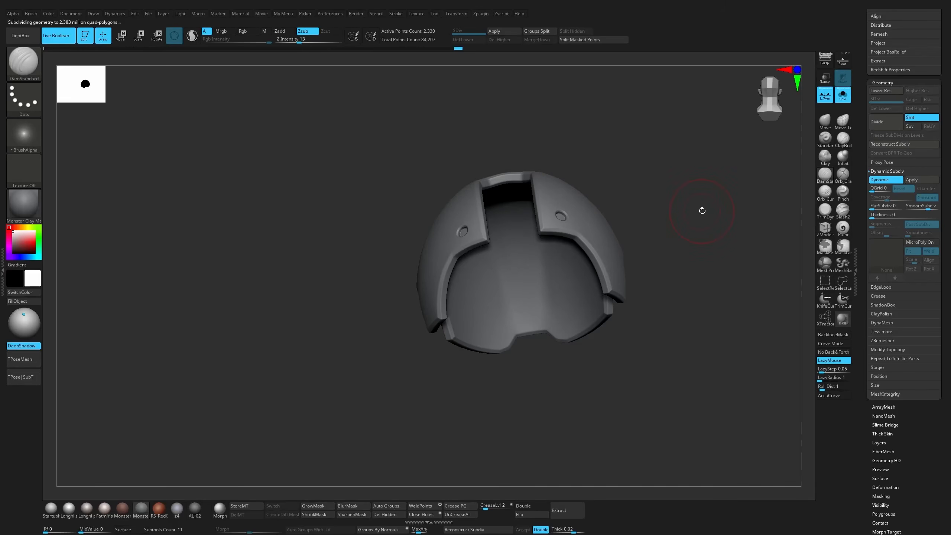
{"action": "mouse_move", "coordinate": [681, 222]}
{"action": "left_mouse_down"}
{"action": "mouse_move", "coordinate": [634, 219]}
{"action": "mouse_move", "coordinate": [683, 213]}
{"action": "left_mouse_up"}
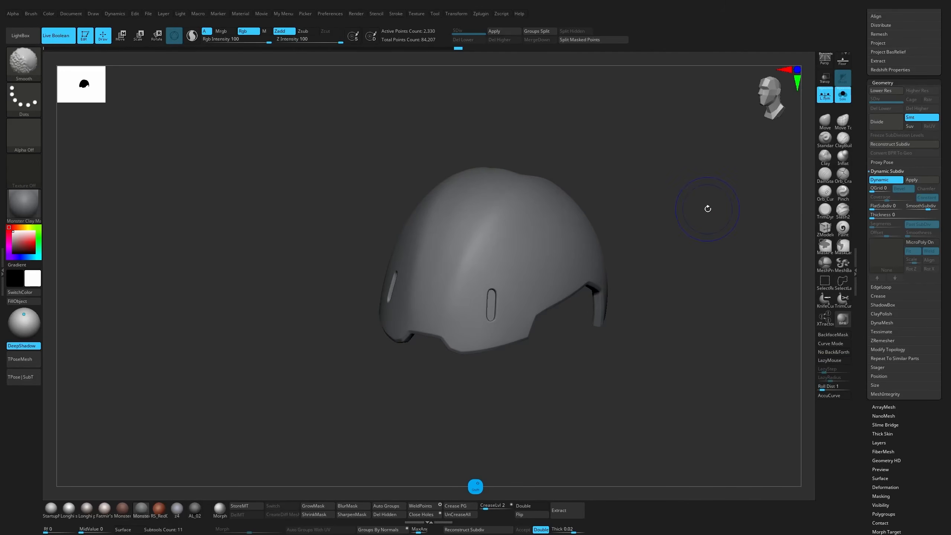
{"action": "left_click_drag", "start_coordinate": [707, 208], "coordinate": [726, 188], "text": "shift"}
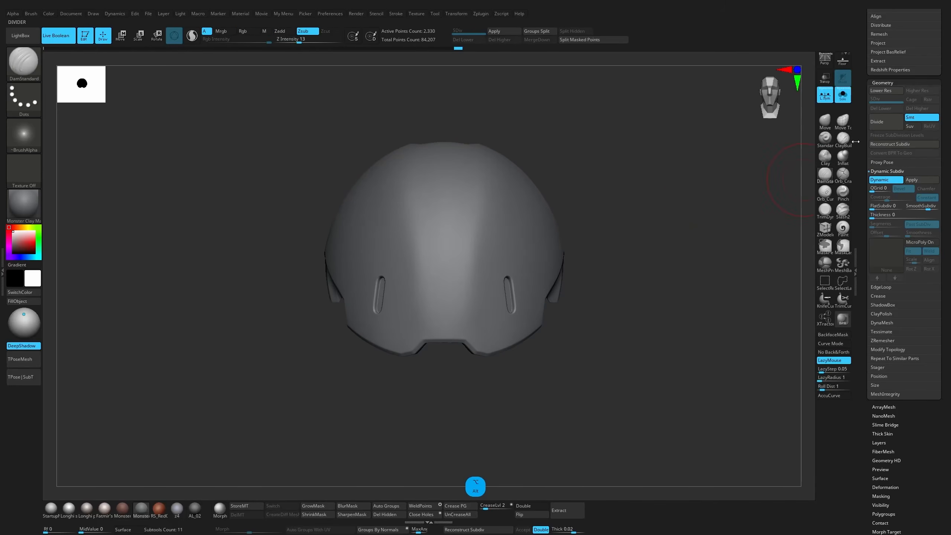
{"action": "scroll", "coordinate": [862, 190], "scroll_direction": "up", "scroll_amount": 8}
{"action": "scroll", "coordinate": [861, 173], "scroll_direction": "up", "scroll_amount": 3}
{"action": "left_click_drag", "start_coordinate": [681, 164], "coordinate": [675, 183]}
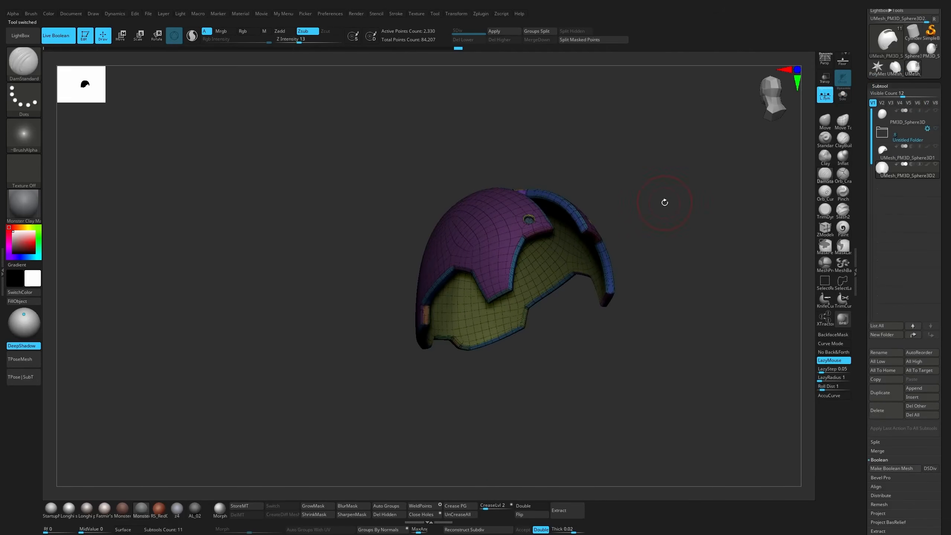
{"action": "left_click_drag", "start_coordinate": [661, 212], "coordinate": [648, 218]}
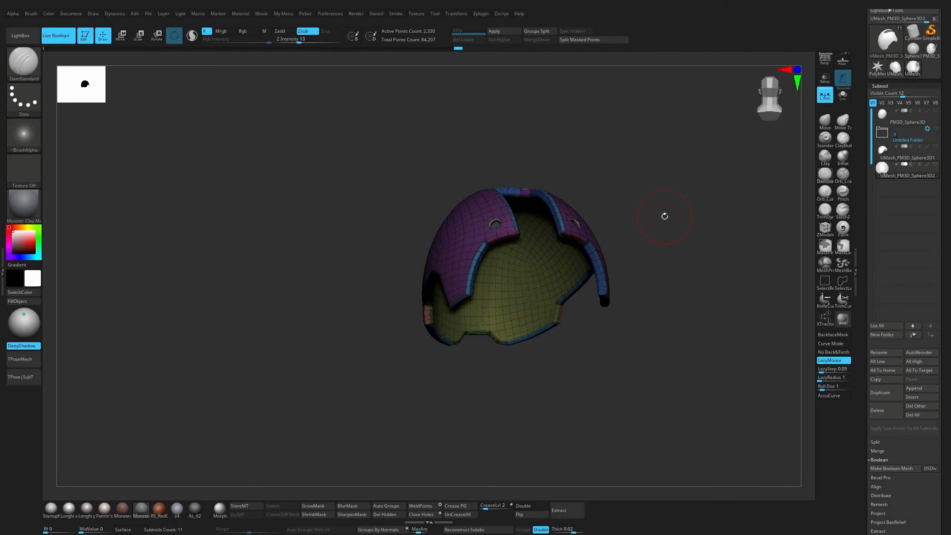
{"action": "left_click_drag", "start_coordinate": [666, 222], "coordinate": [684, 255]}
{"action": "key", "text": "shift+f"}
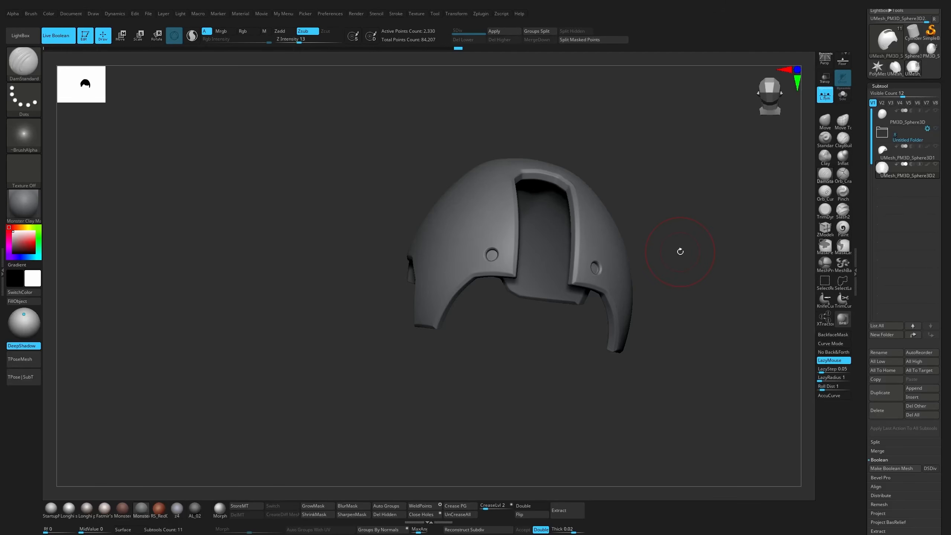
{"action": "left_click_drag", "start_coordinate": [676, 236], "coordinate": [598, 235], "text": "alt"}
{"action": "left_click_drag", "start_coordinate": [626, 183], "coordinate": [900, 105]}
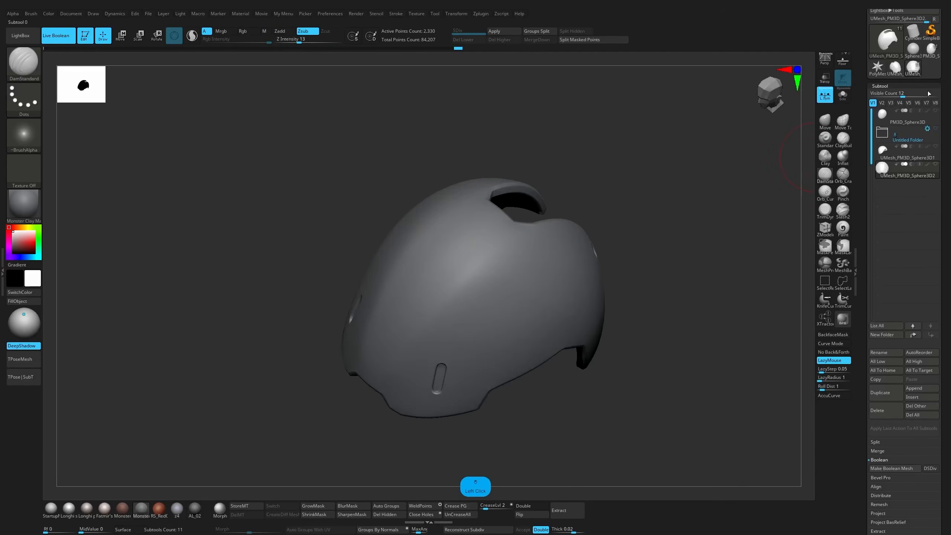
Switch to the earlier boolean blockout tool and review its sphere and cube subtools one by one in Solo mode.
{"action": "left_click", "coordinate": [932, 50]}
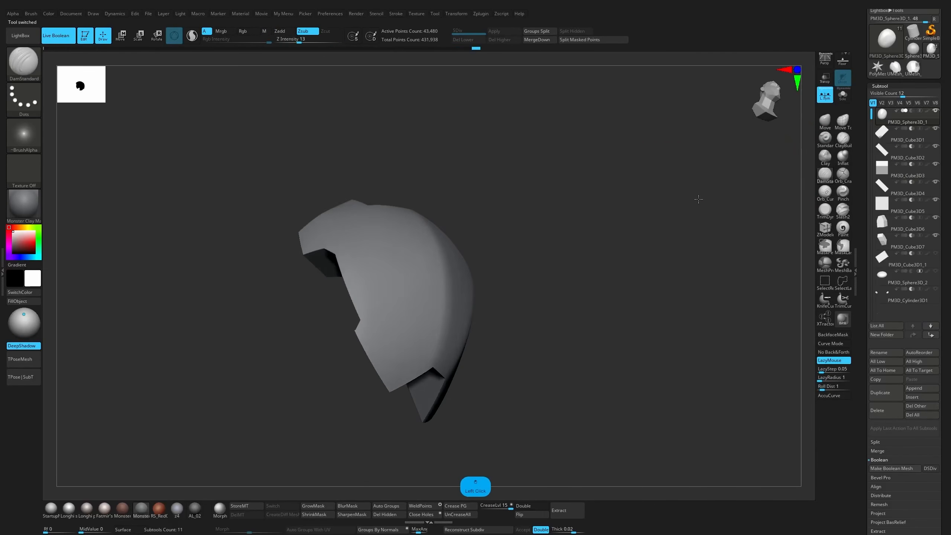
{"action": "left_click", "coordinate": [842, 98]}
{"action": "left_click_drag", "start_coordinate": [659, 144], "coordinate": [710, 144]}
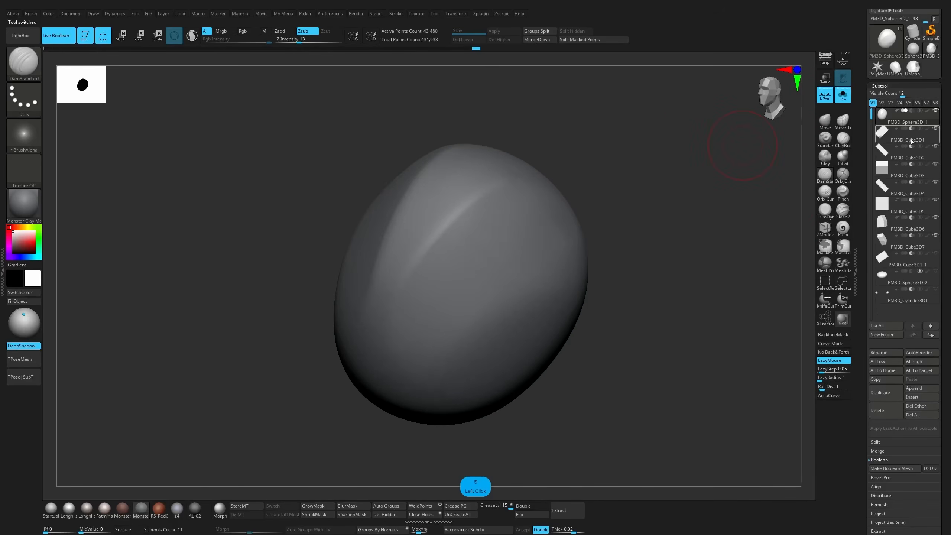
{"action": "left_click", "coordinate": [910, 139]}
{"action": "left_click", "coordinate": [895, 157]}
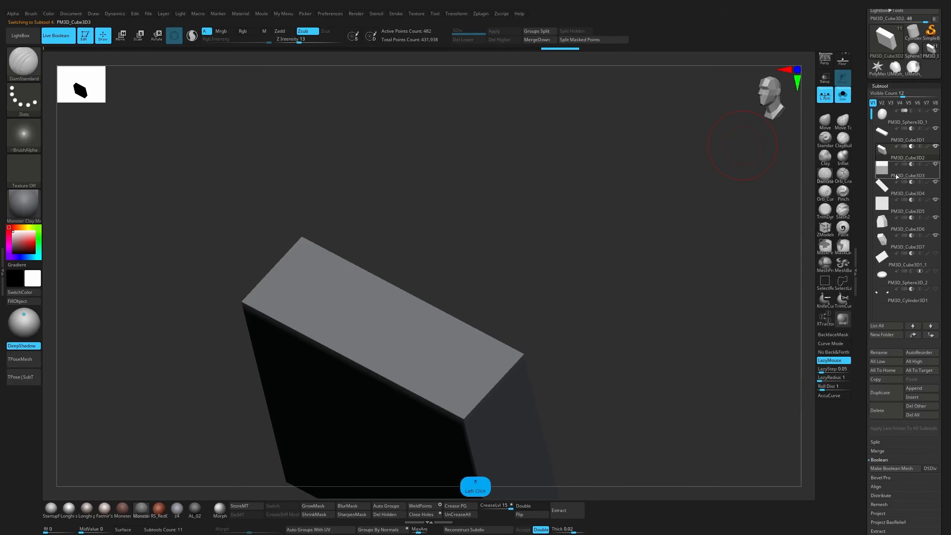
{"action": "left_click", "coordinate": [896, 174]}
{"action": "left_click", "coordinate": [895, 193]}
{"action": "left_click", "coordinate": [895, 214]}
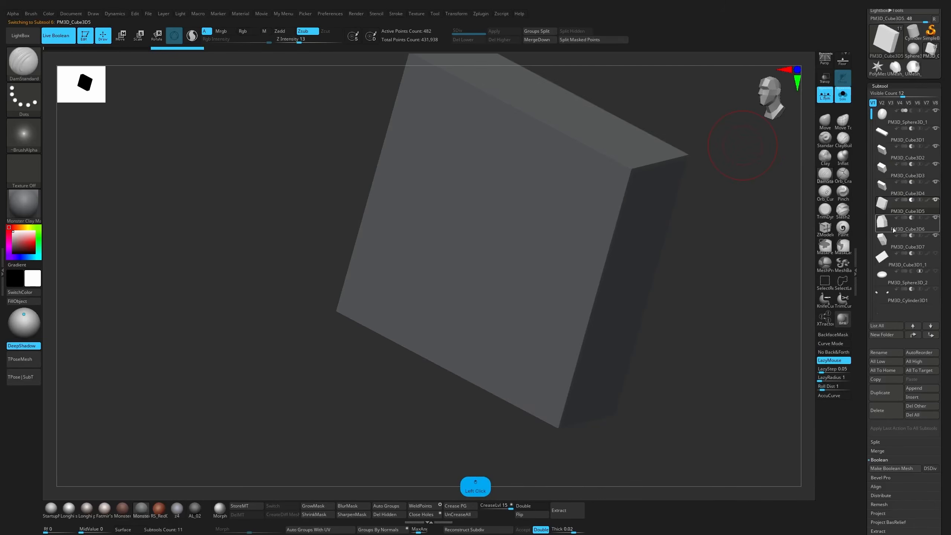
{"action": "left_click", "coordinate": [893, 229]}
{"action": "left_click", "coordinate": [895, 247]}
Turn off Solo, try moving the cutting cubes PM3D_Cube3D7 and PM3D_Cube3D5 to alter the boolean shape, and undo the moves.
{"action": "left_click", "coordinate": [842, 95]}
{"action": "left_click", "coordinate": [687, 137], "text": "alt"}
{"action": "mouse_move", "coordinate": [687, 137]}
{"action": "left_mouse_down"}
{"action": "mouse_move", "coordinate": [661, 150]}
{"action": "mouse_move", "coordinate": [654, 169]}
{"action": "mouse_move", "coordinate": [618, 174]}
{"action": "left_mouse_up"}
{"action": "key", "text": "w"}
{"action": "left_click_drag", "start_coordinate": [566, 195], "coordinate": [620, 229]}
{"action": "key", "text": "ctrl+z"}
{"action": "left_click_drag", "start_coordinate": [802, 178], "coordinate": [802, 188]}
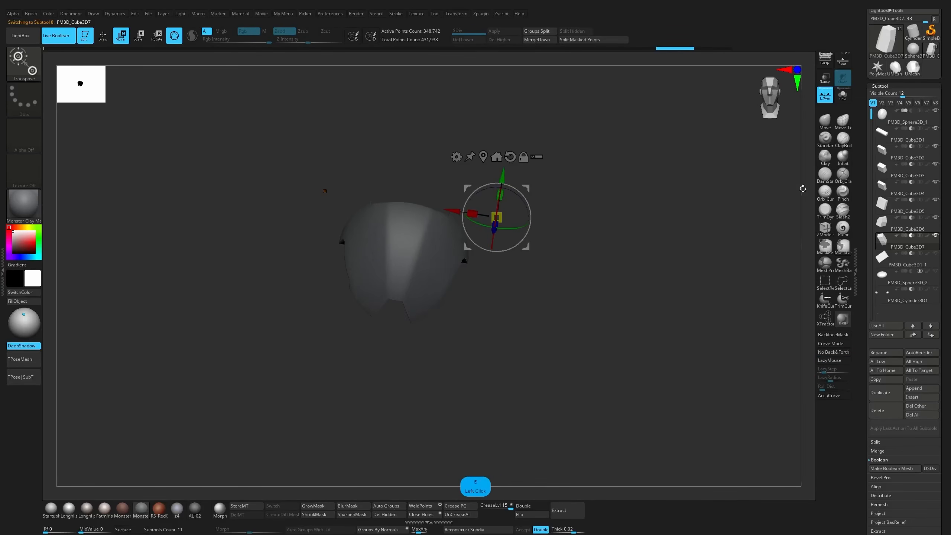
{"action": "left_click", "coordinate": [905, 212]}
{"action": "left_click_drag", "start_coordinate": [436, 200], "coordinate": [517, 248]}
{"action": "key", "text": "ctrl+z"}
{"action": "left_click", "coordinate": [894, 248]}
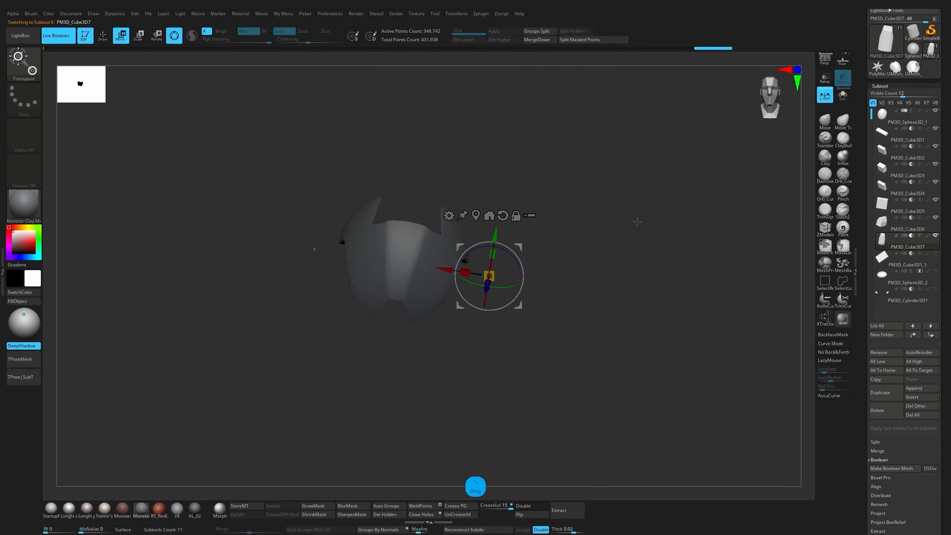
{"action": "left_click_drag", "start_coordinate": [636, 221], "coordinate": [586, 221]}
{"action": "key", "text": "ctrl+z"}
Return to Draw mode and switch back to the retopologized shell tool.
{"action": "left_click", "coordinate": [936, 272]}
{"action": "key", "text": "q"}
{"action": "mouse_move", "coordinate": [741, 227]}
{"action": "left_mouse_down"}
{"action": "mouse_move", "coordinate": [684, 227]}
{"action": "mouse_move", "coordinate": [686, 251]}
{"action": "mouse_move", "coordinate": [722, 234]}
{"action": "mouse_move", "coordinate": [664, 234]}
{"action": "mouse_move", "coordinate": [670, 240]}
{"action": "left_mouse_up"}
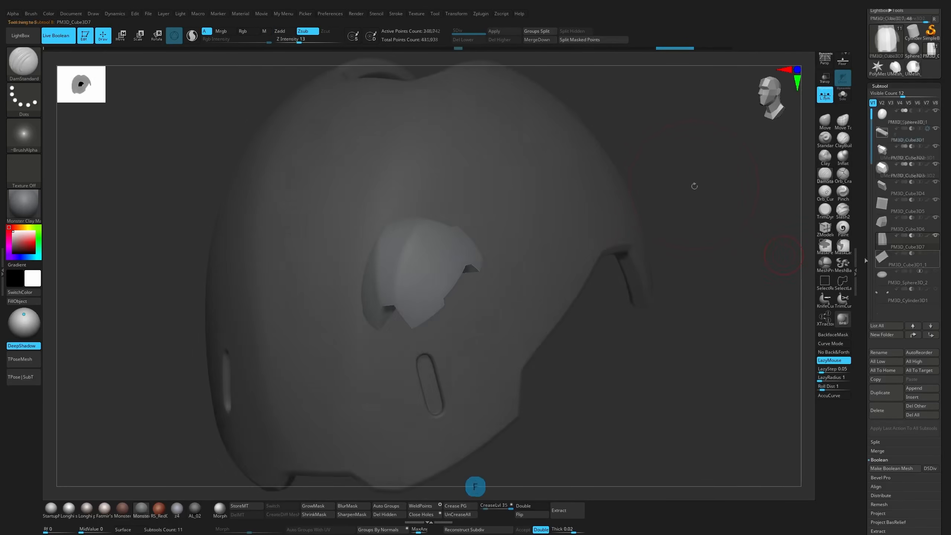
{"action": "key", "text": "s"}
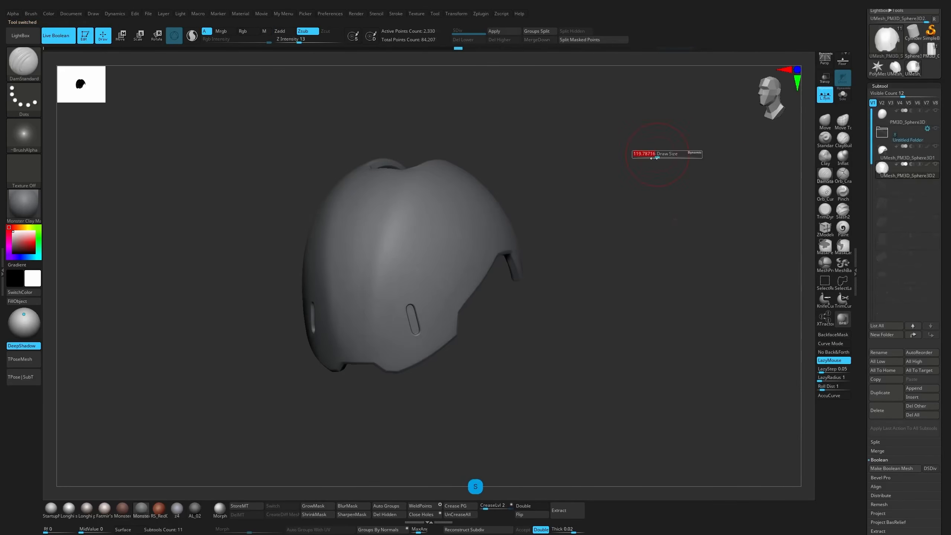